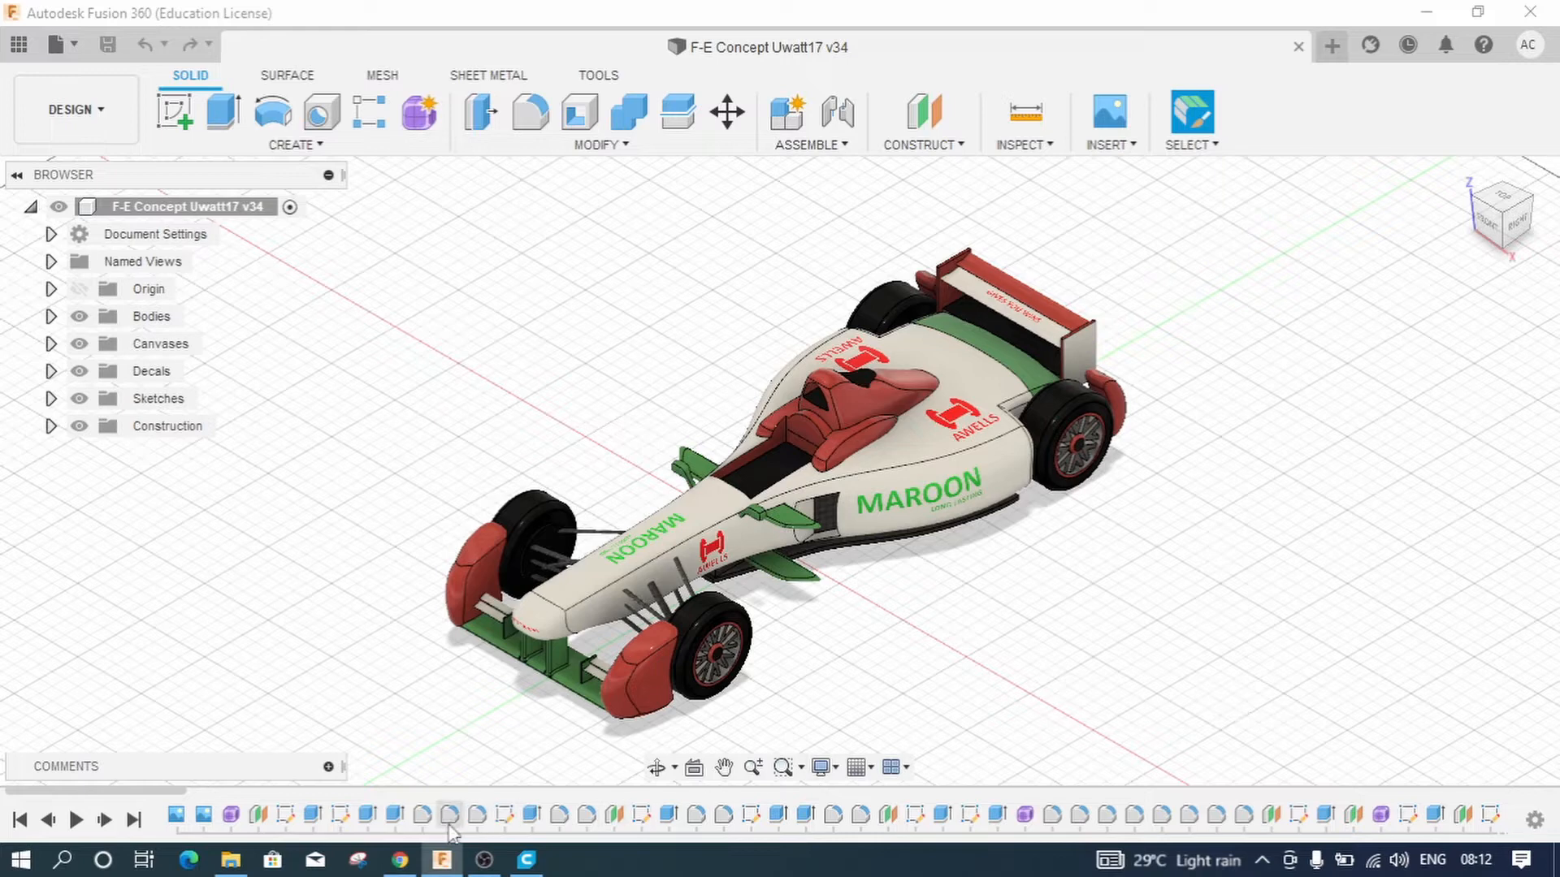
Switch to Chrome and search Google for "ultimaker cura"
{"action": "left_click", "coordinate": [400, 861]}
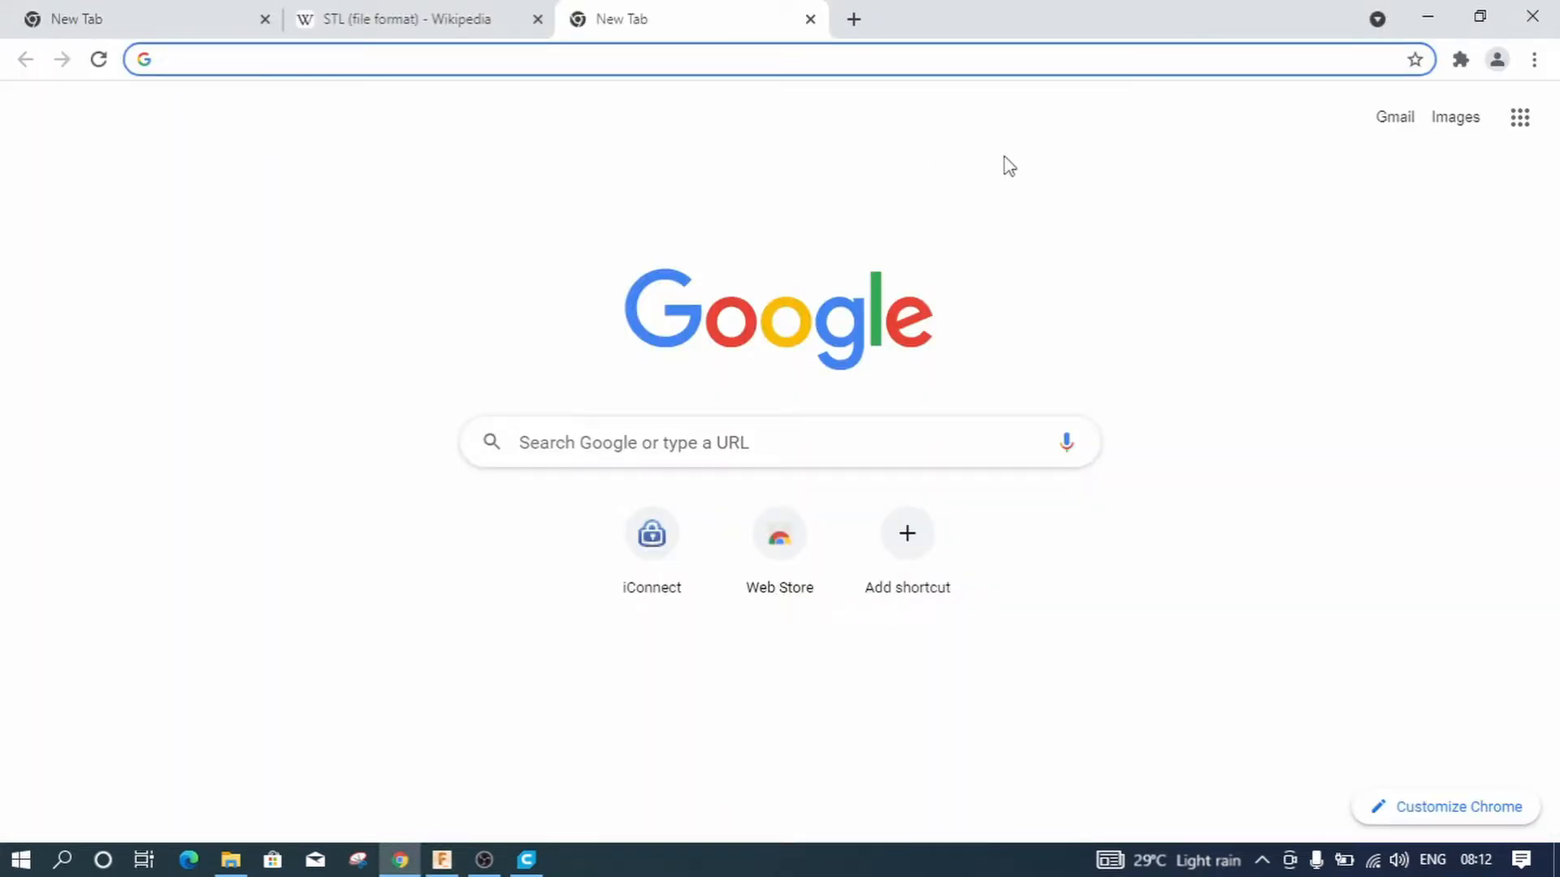
{"action": "type", "text": "ultim"}
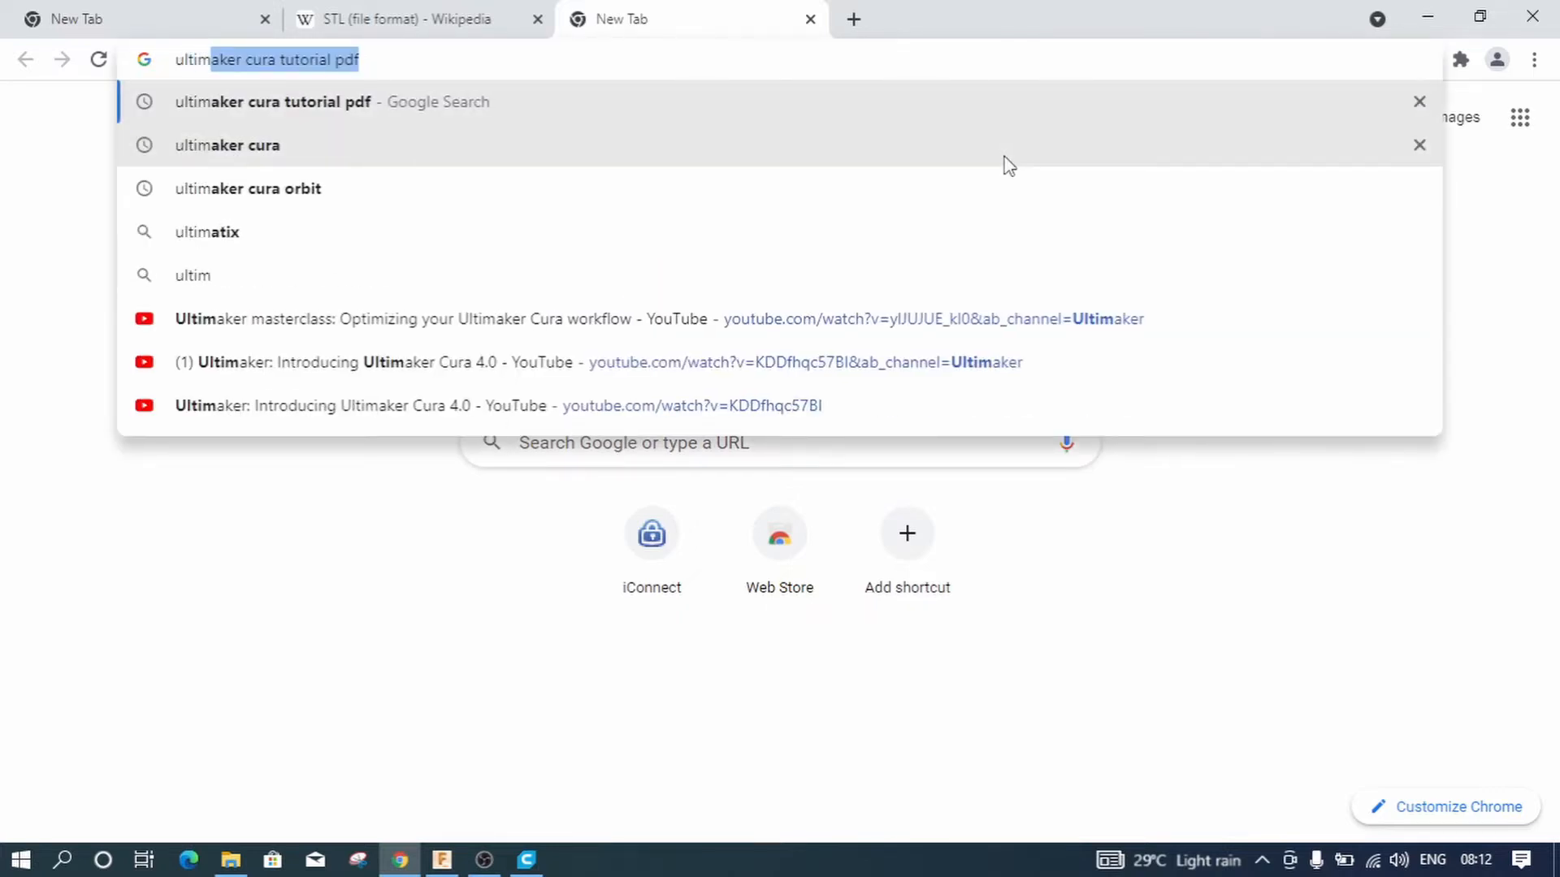
{"action": "type", "text": "aker"}
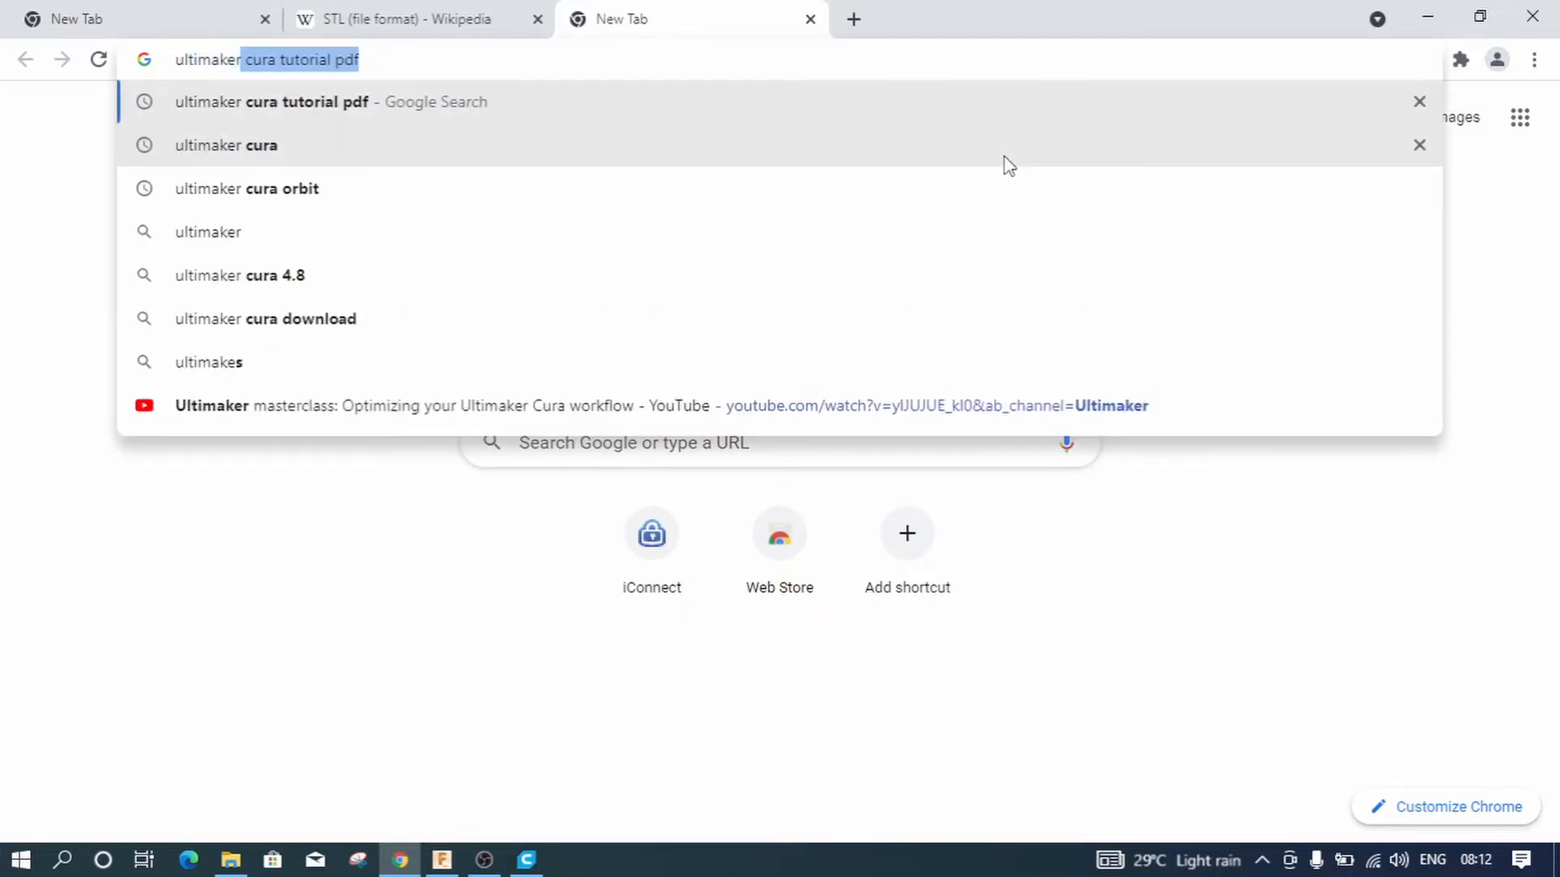
{"action": "type", "text": " cura"}
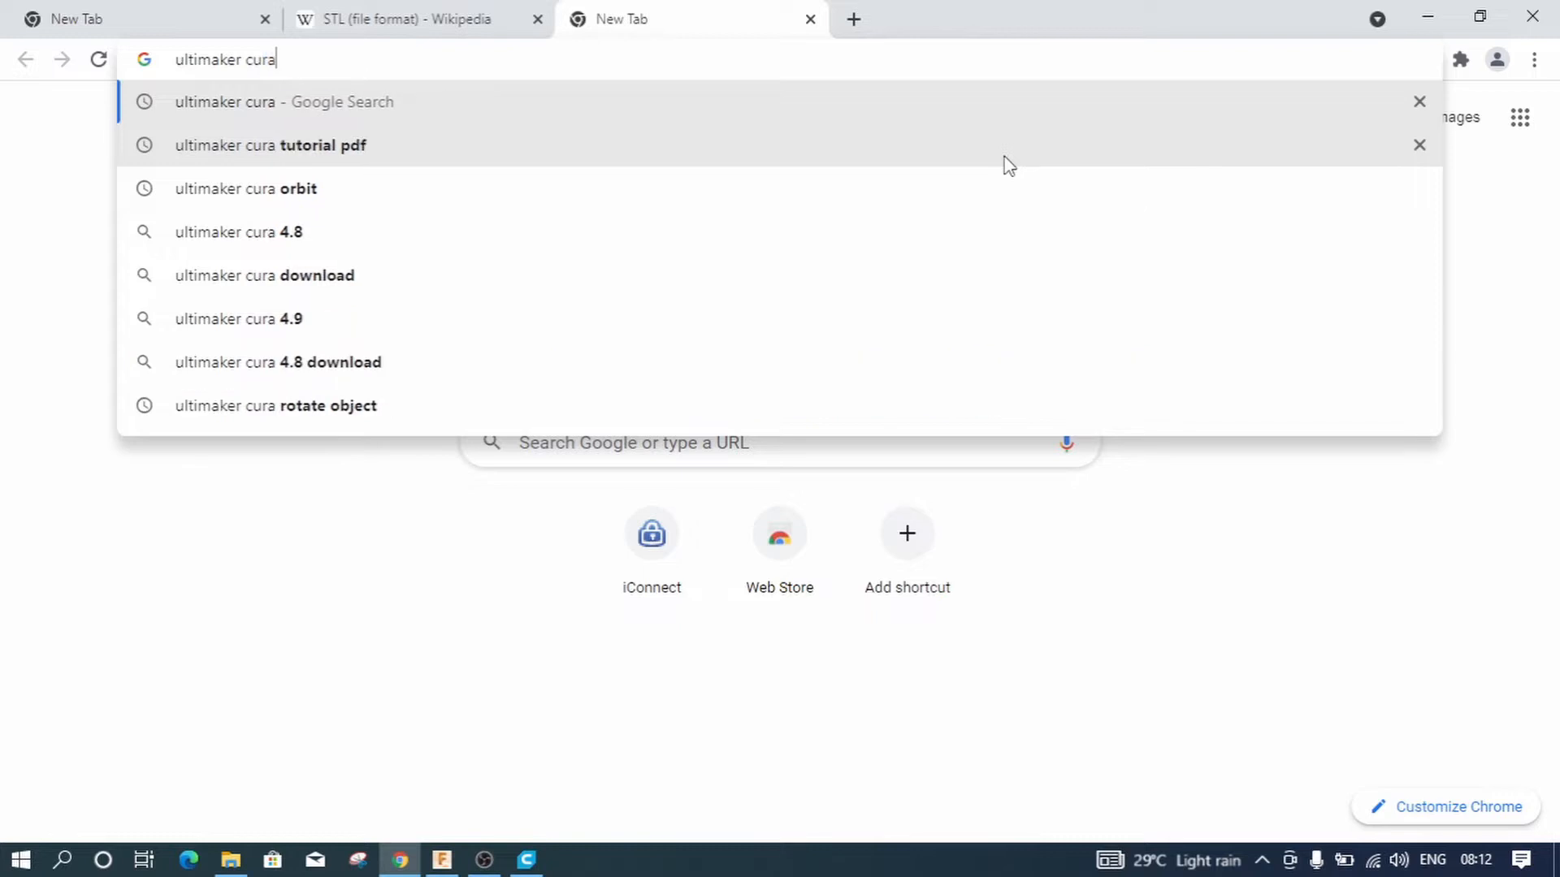
{"action": "key", "text": "Return"}
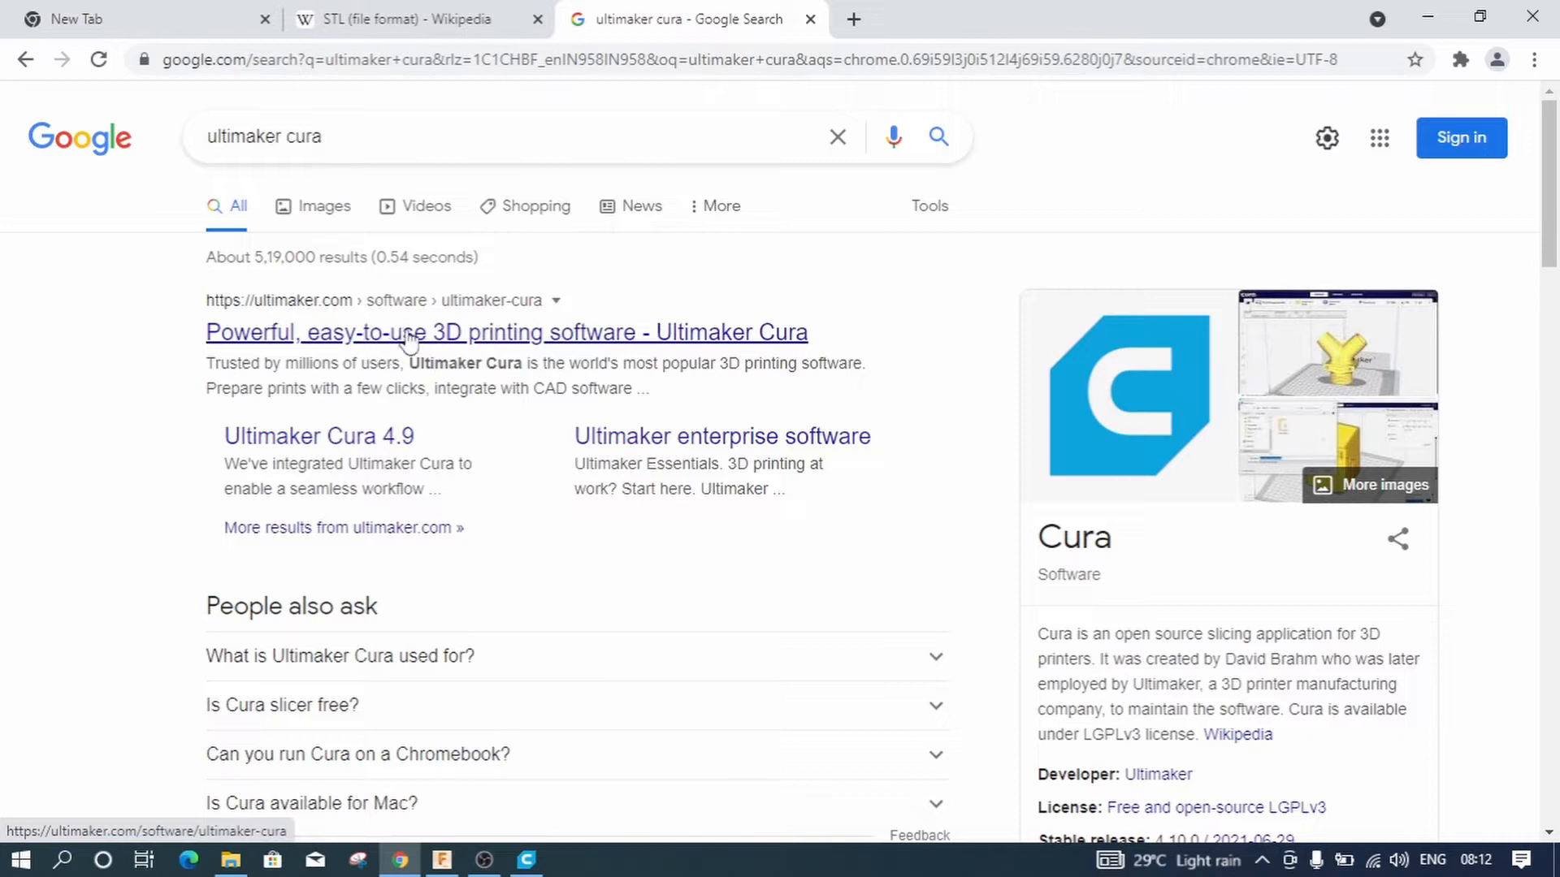
Open the official Ultimaker Cura software page from the search results in a new tab and view it
{"action": "right_click", "coordinate": [492, 345]}
{"action": "left_click", "coordinate": [521, 355]}
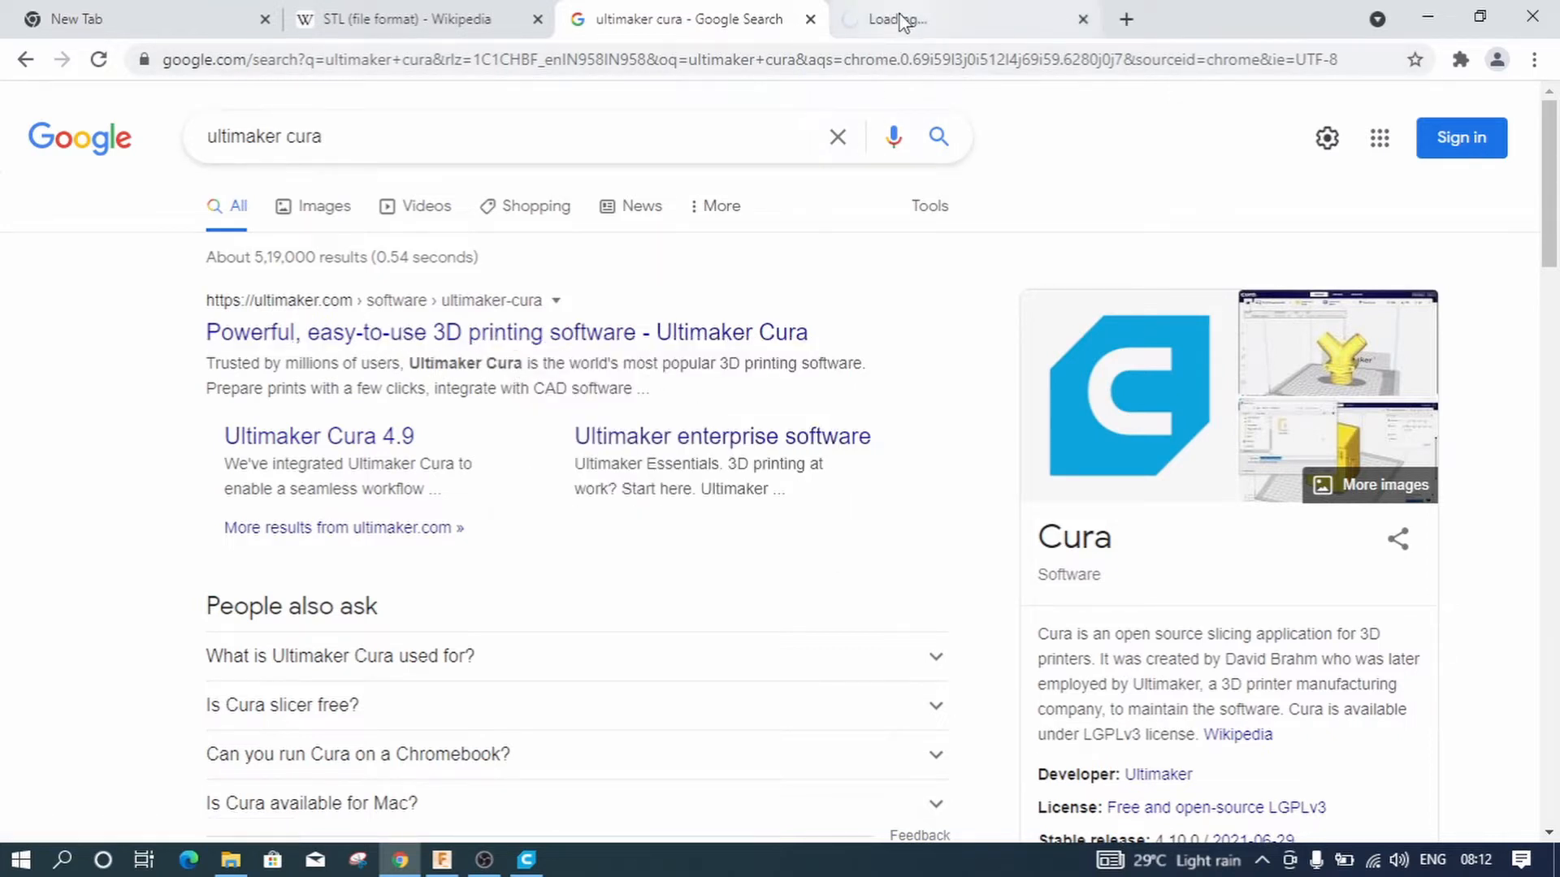
{"action": "left_click", "coordinate": [899, 17]}
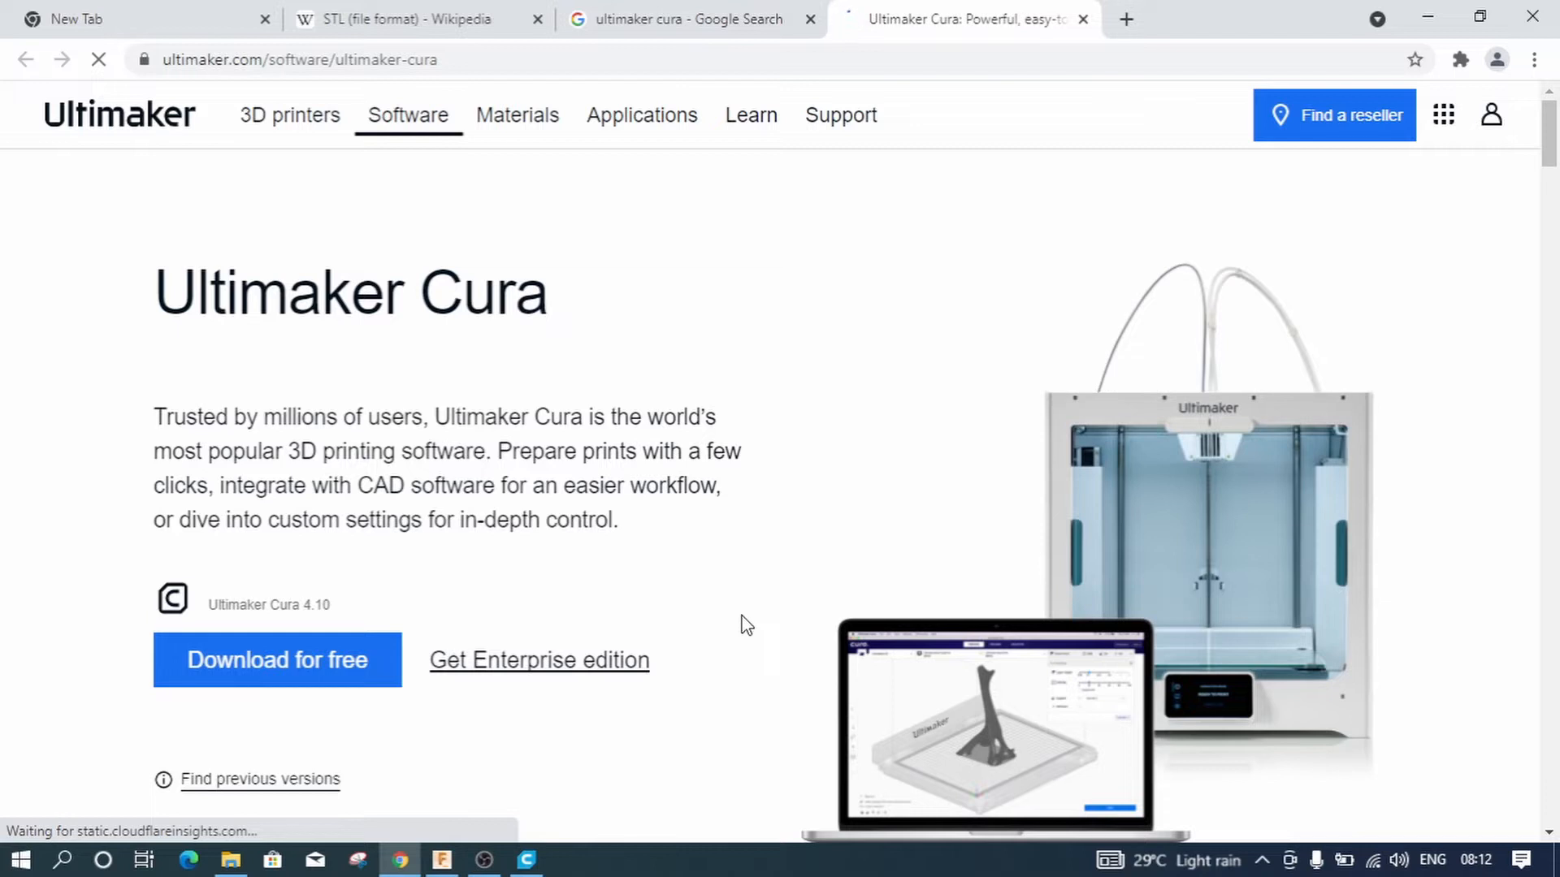
Start the free download of Ultimaker Cura 4.10 for Windows, 64 bit, and pause it
{"action": "scroll", "coordinate": [742, 626], "scroll_direction": "down", "scroll_amount": 1}
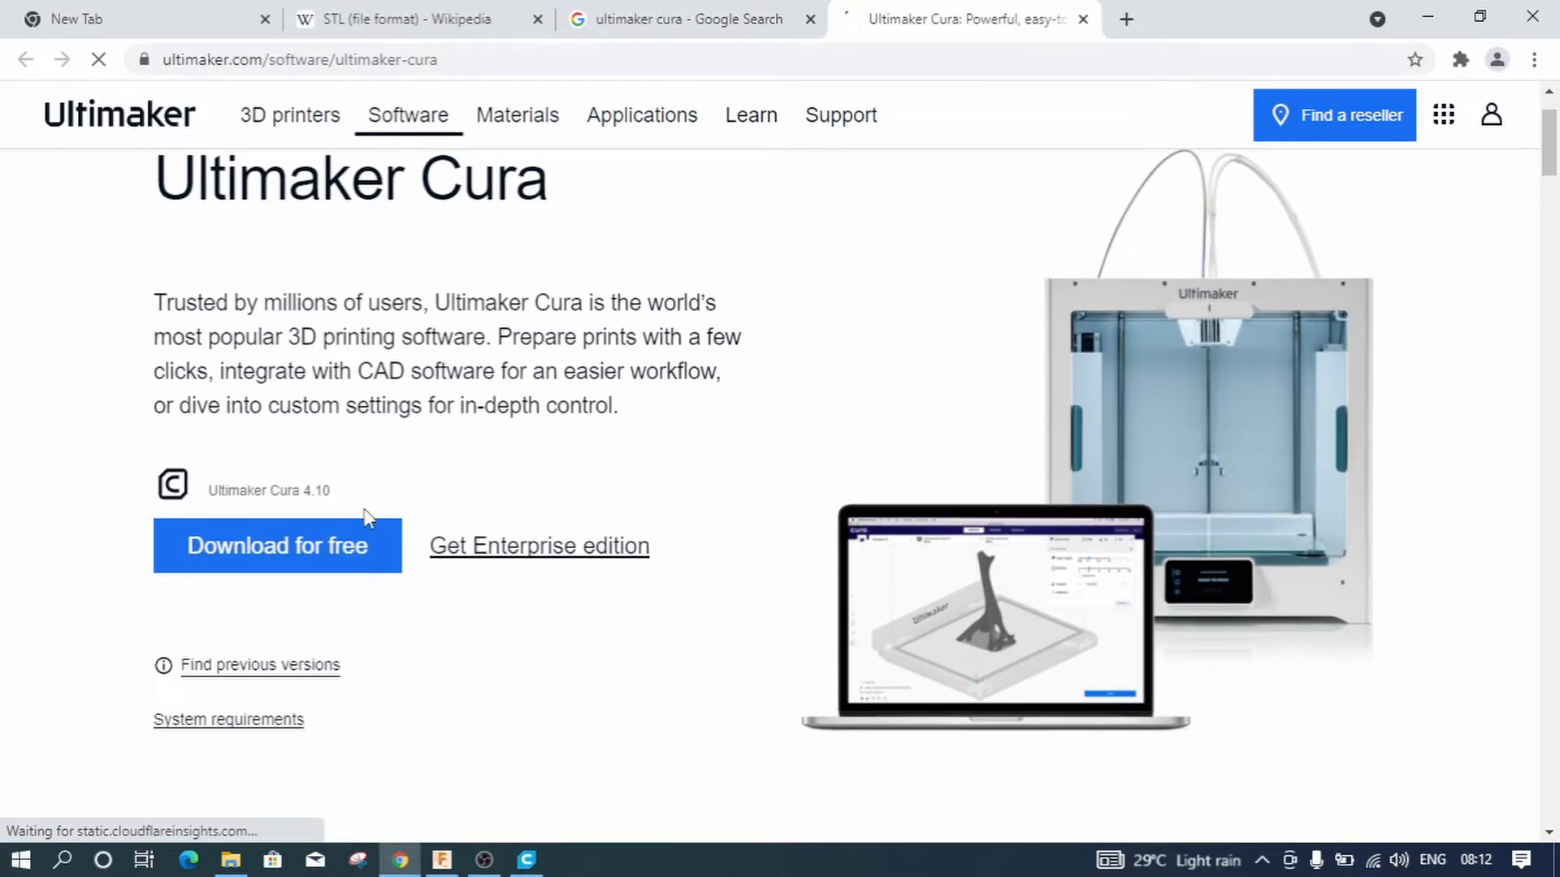
{"action": "left_click", "coordinate": [324, 559]}
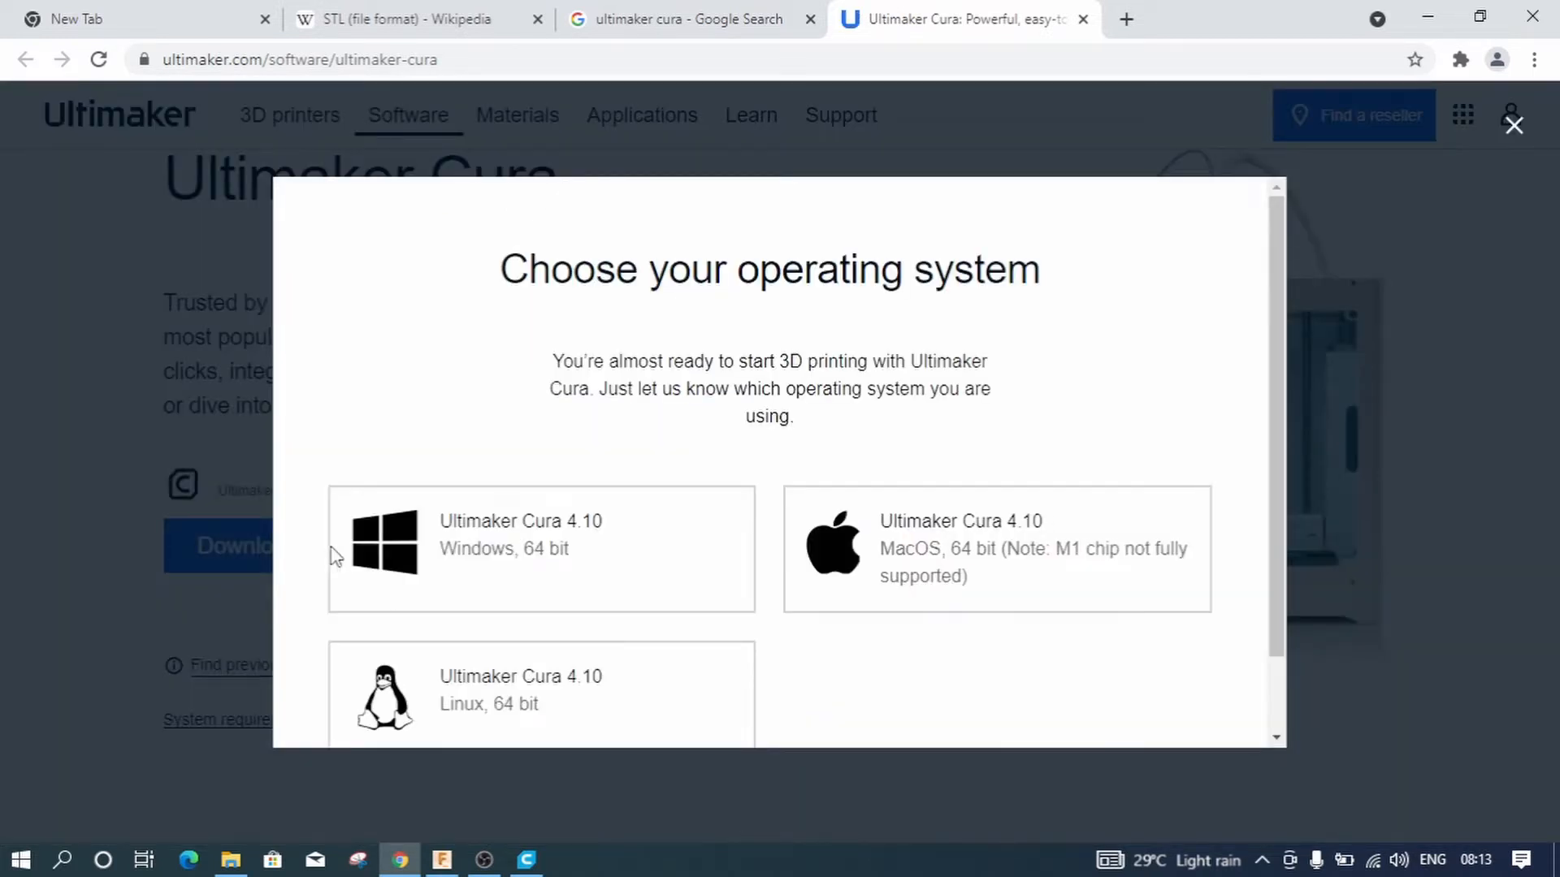
{"action": "scroll", "coordinate": [1085, 640], "scroll_direction": "down", "scroll_amount": 1}
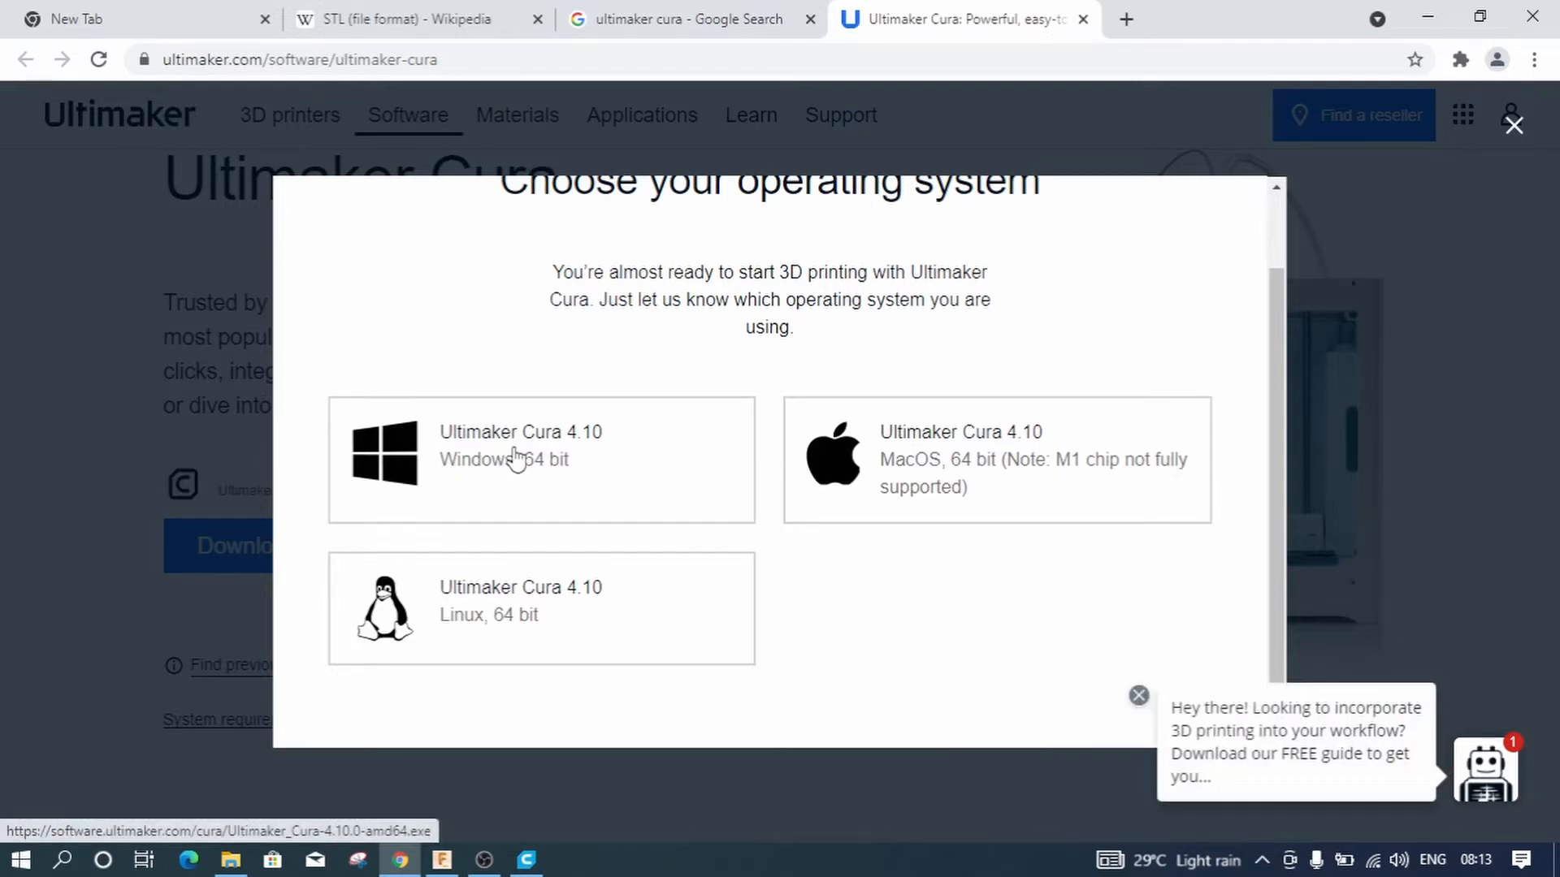
{"action": "left_click", "coordinate": [515, 457]}
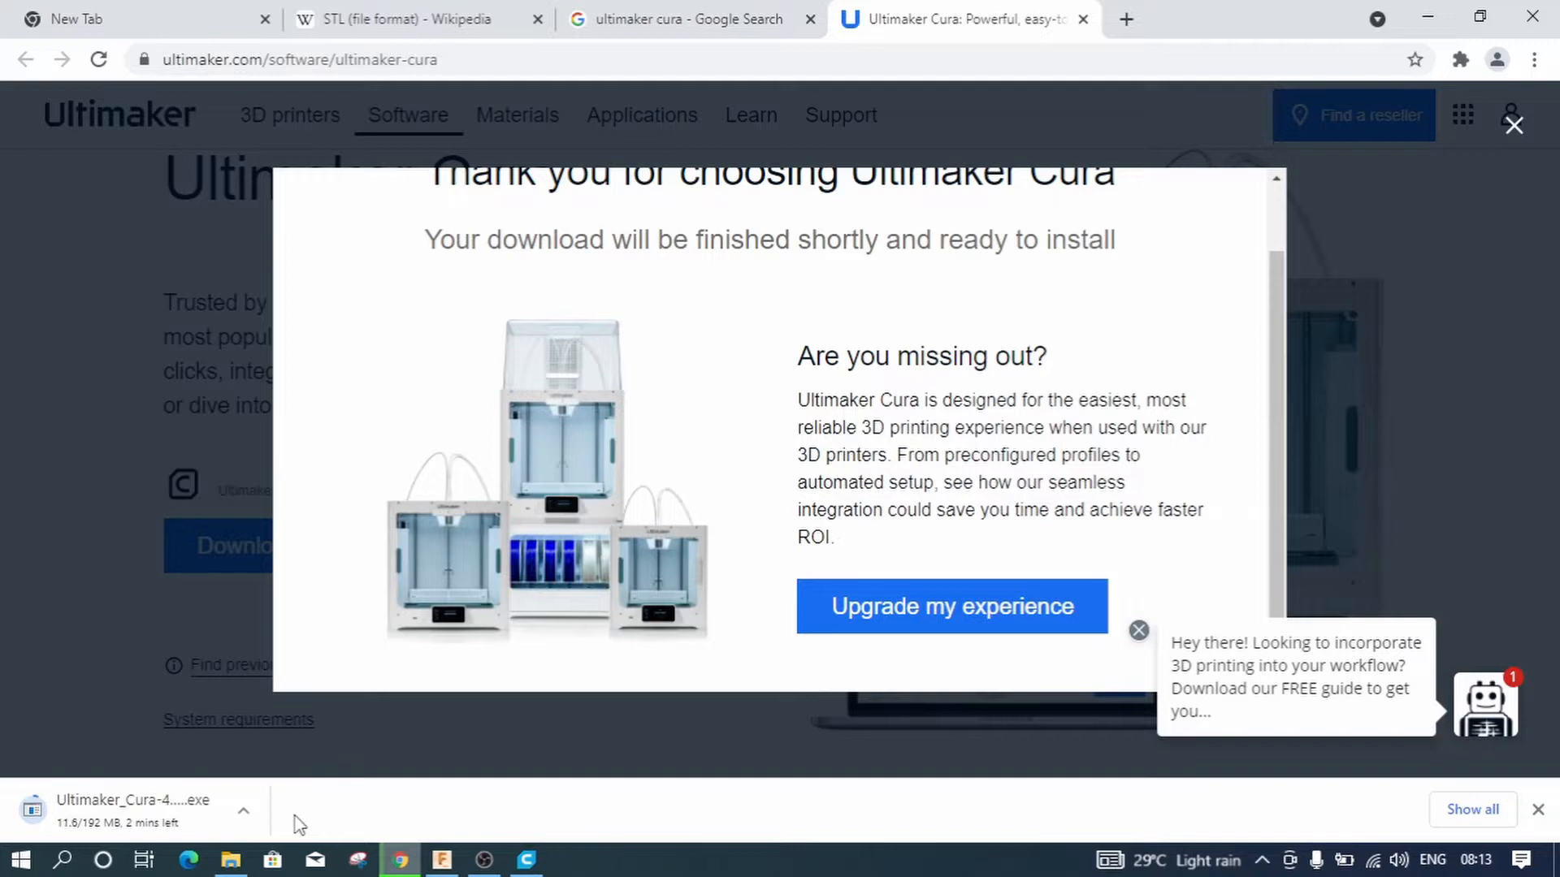
{"action": "left_click", "coordinate": [244, 811]}
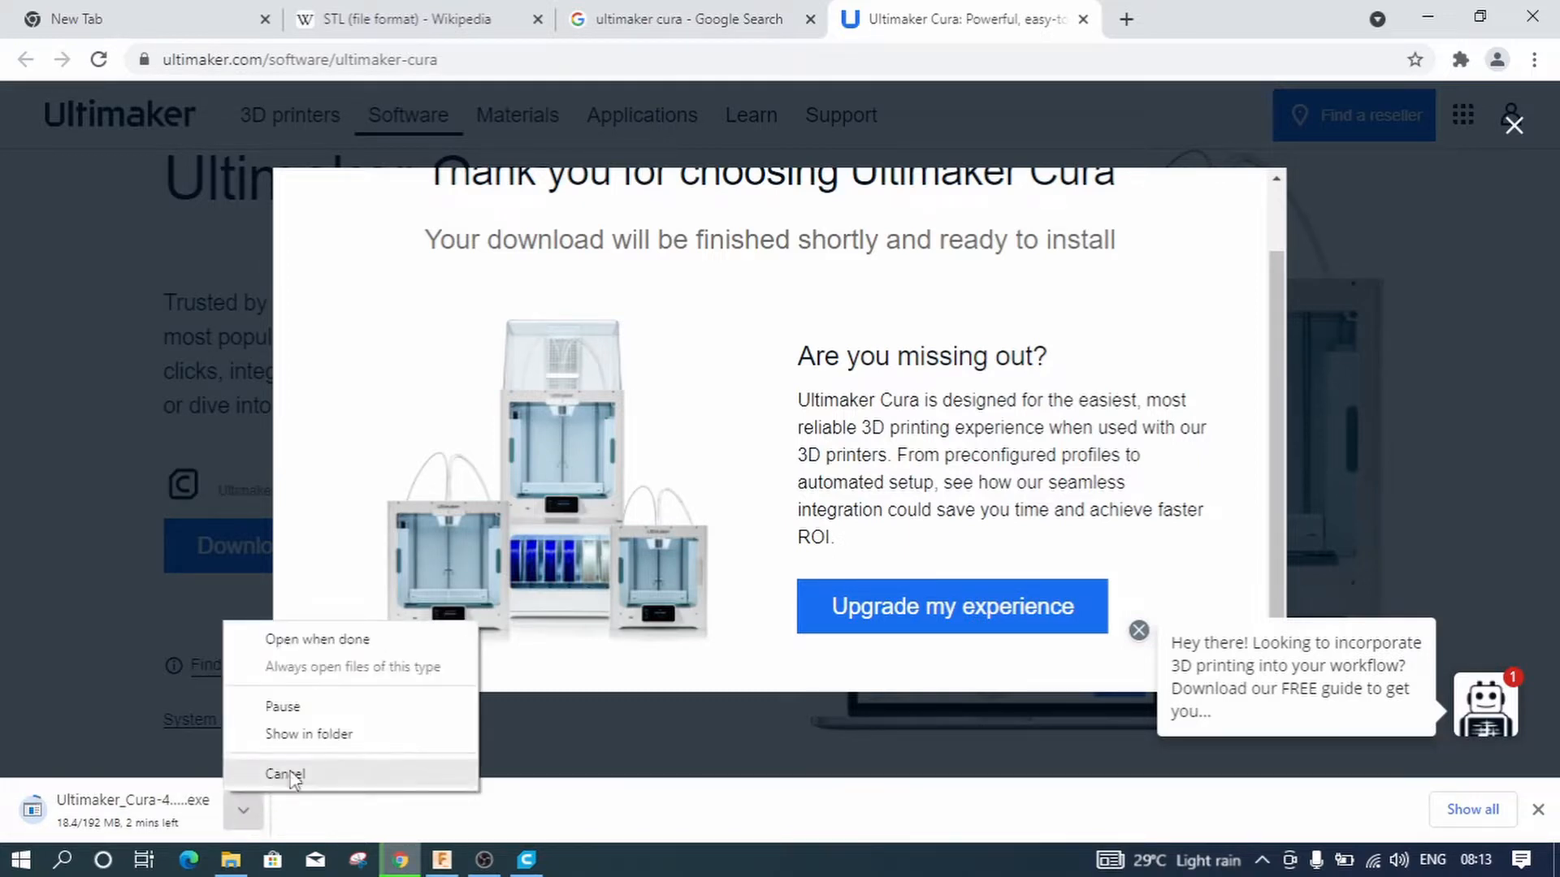
{"action": "left_click", "coordinate": [314, 715]}
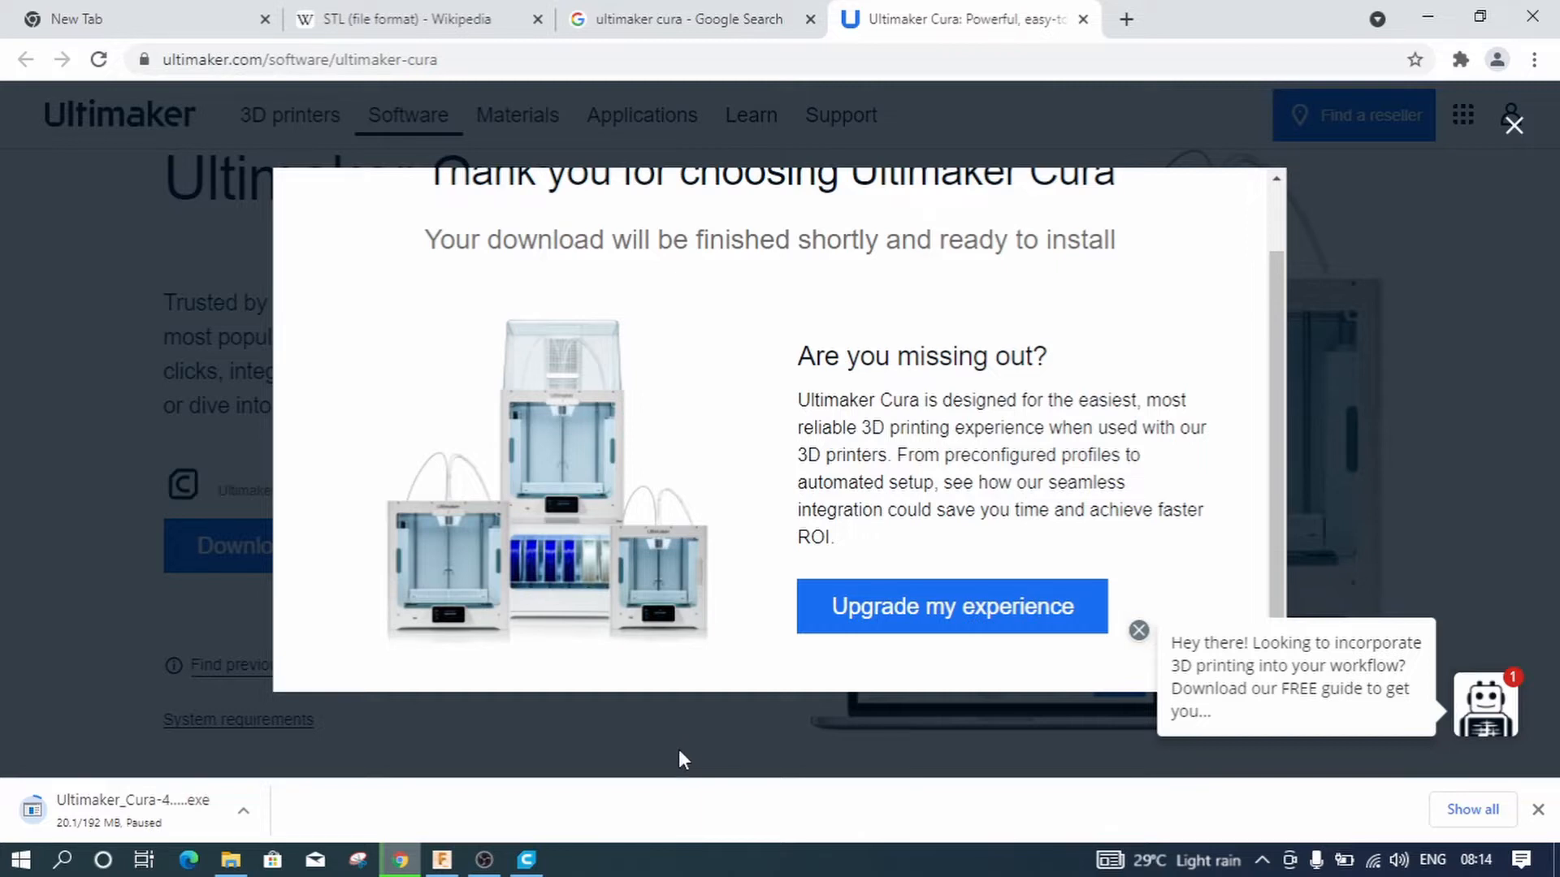
Switch to Ultimaker Cura, start adding a printer and show the list of non-networked models
{"action": "left_click", "coordinate": [527, 860]}
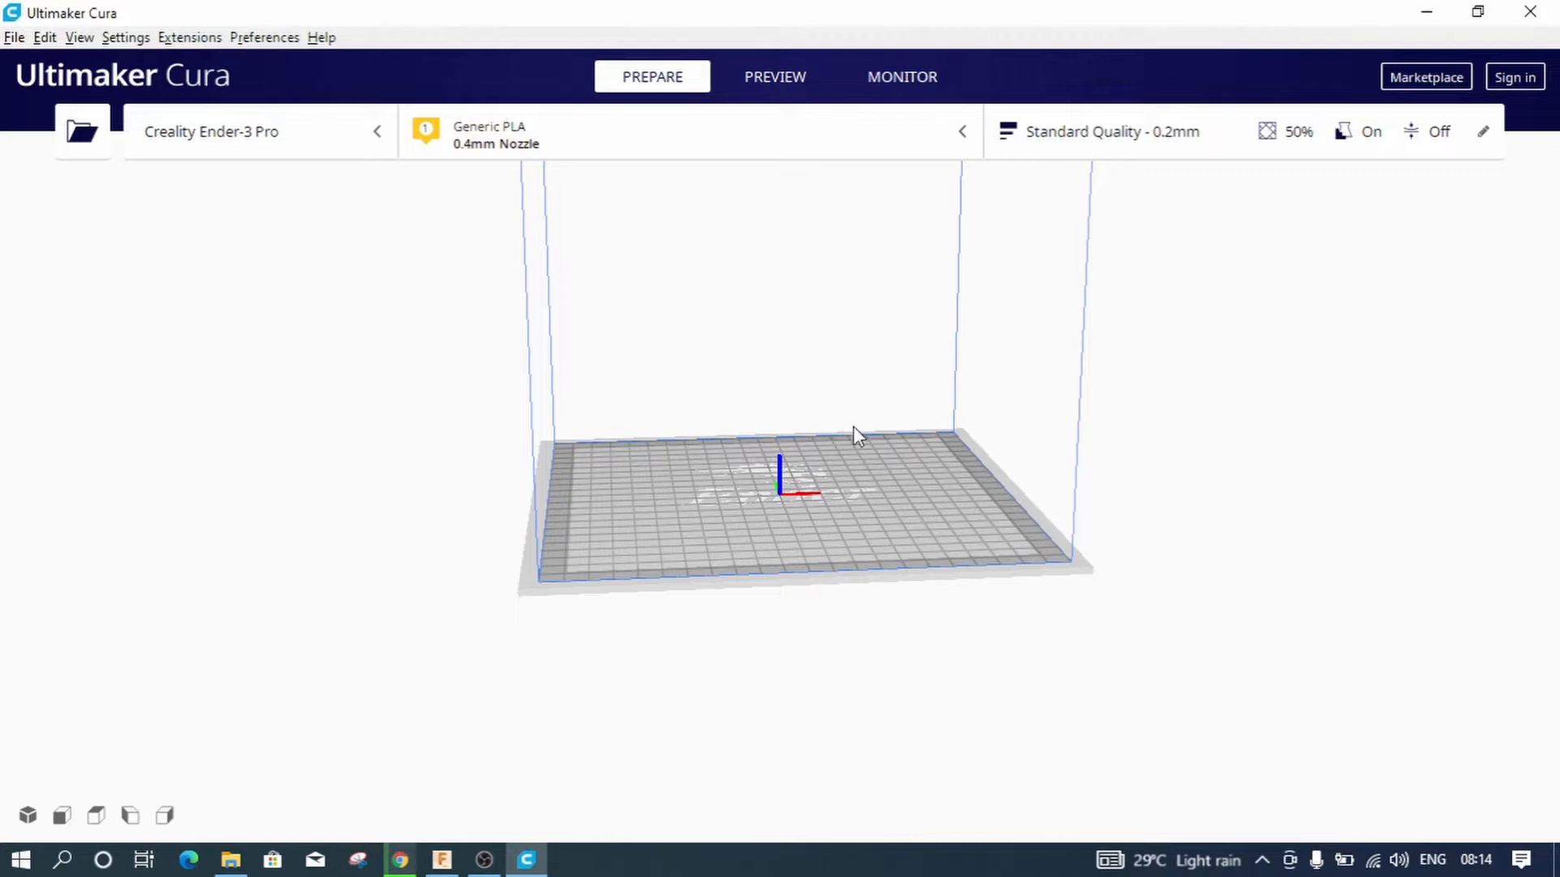
{"action": "left_click", "coordinate": [281, 143]}
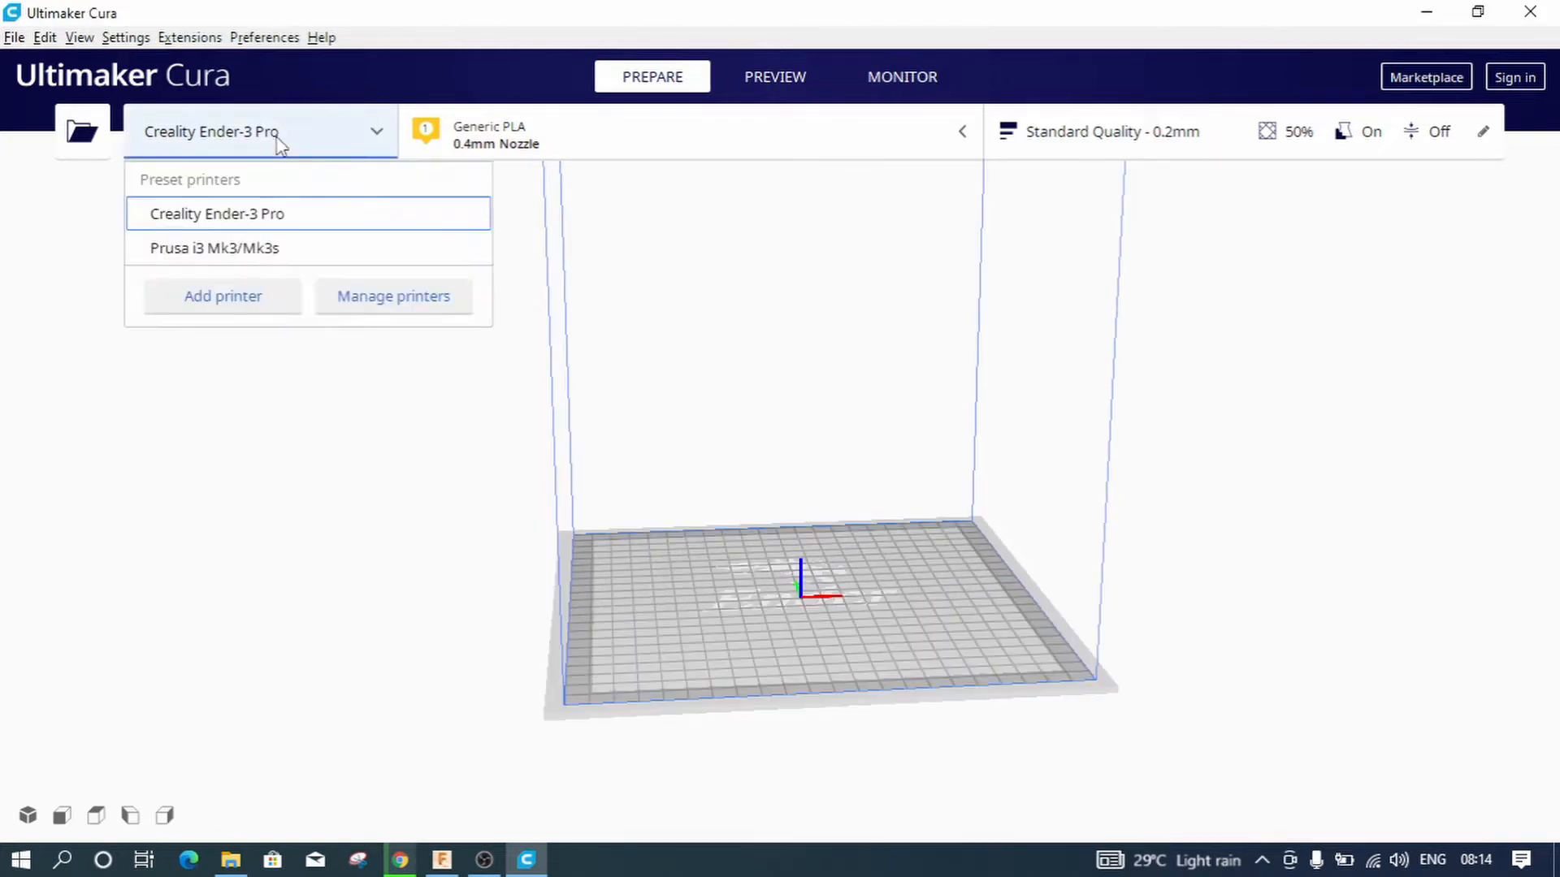
{"action": "left_click", "coordinate": [225, 297]}
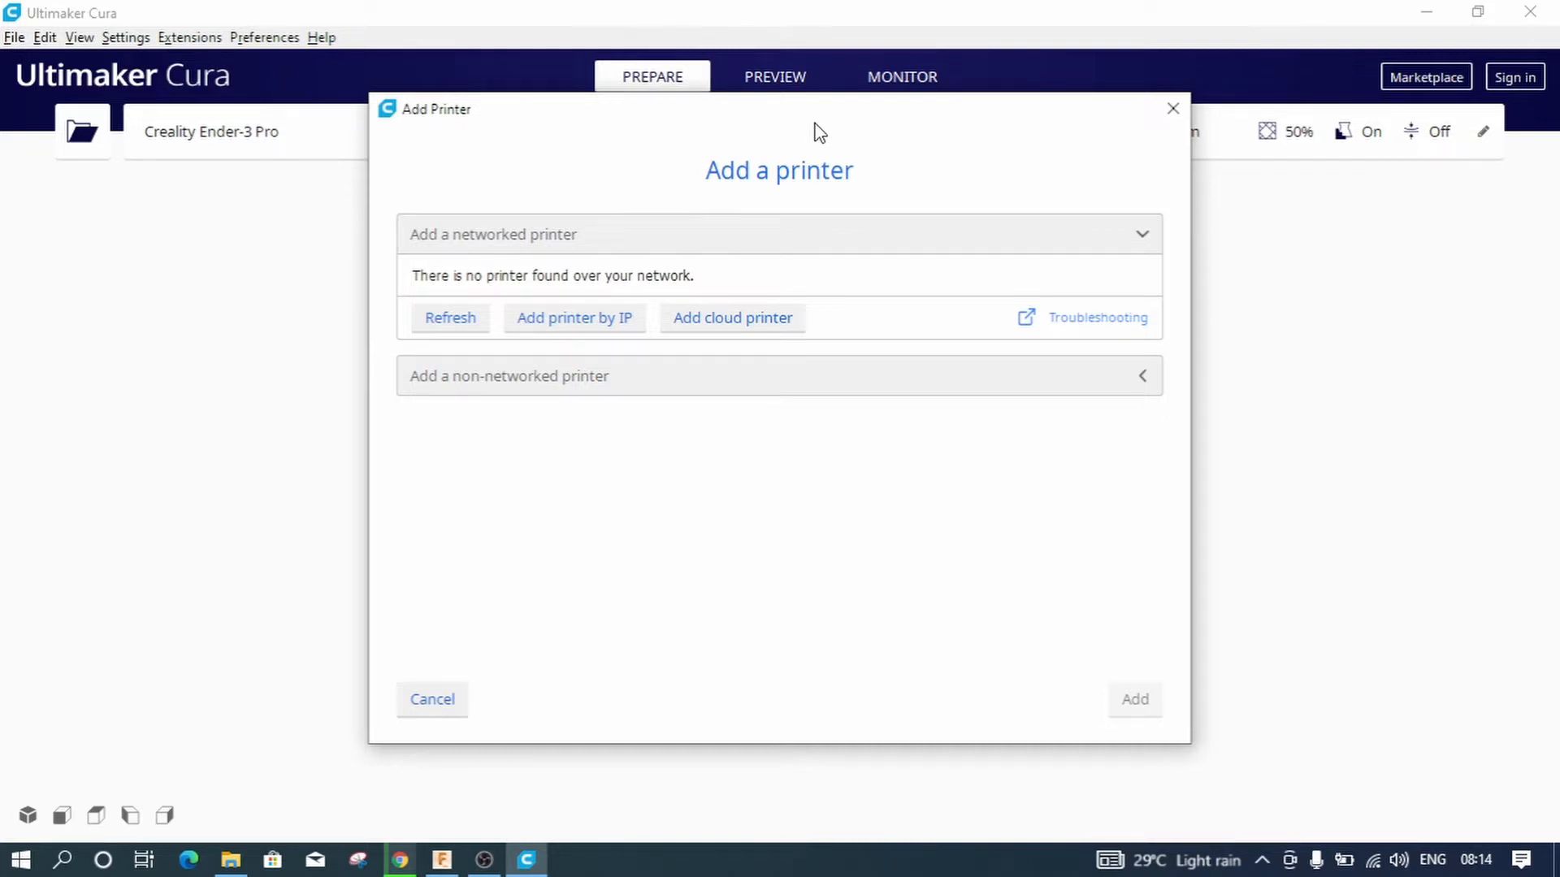
{"action": "left_click", "coordinate": [1143, 377]}
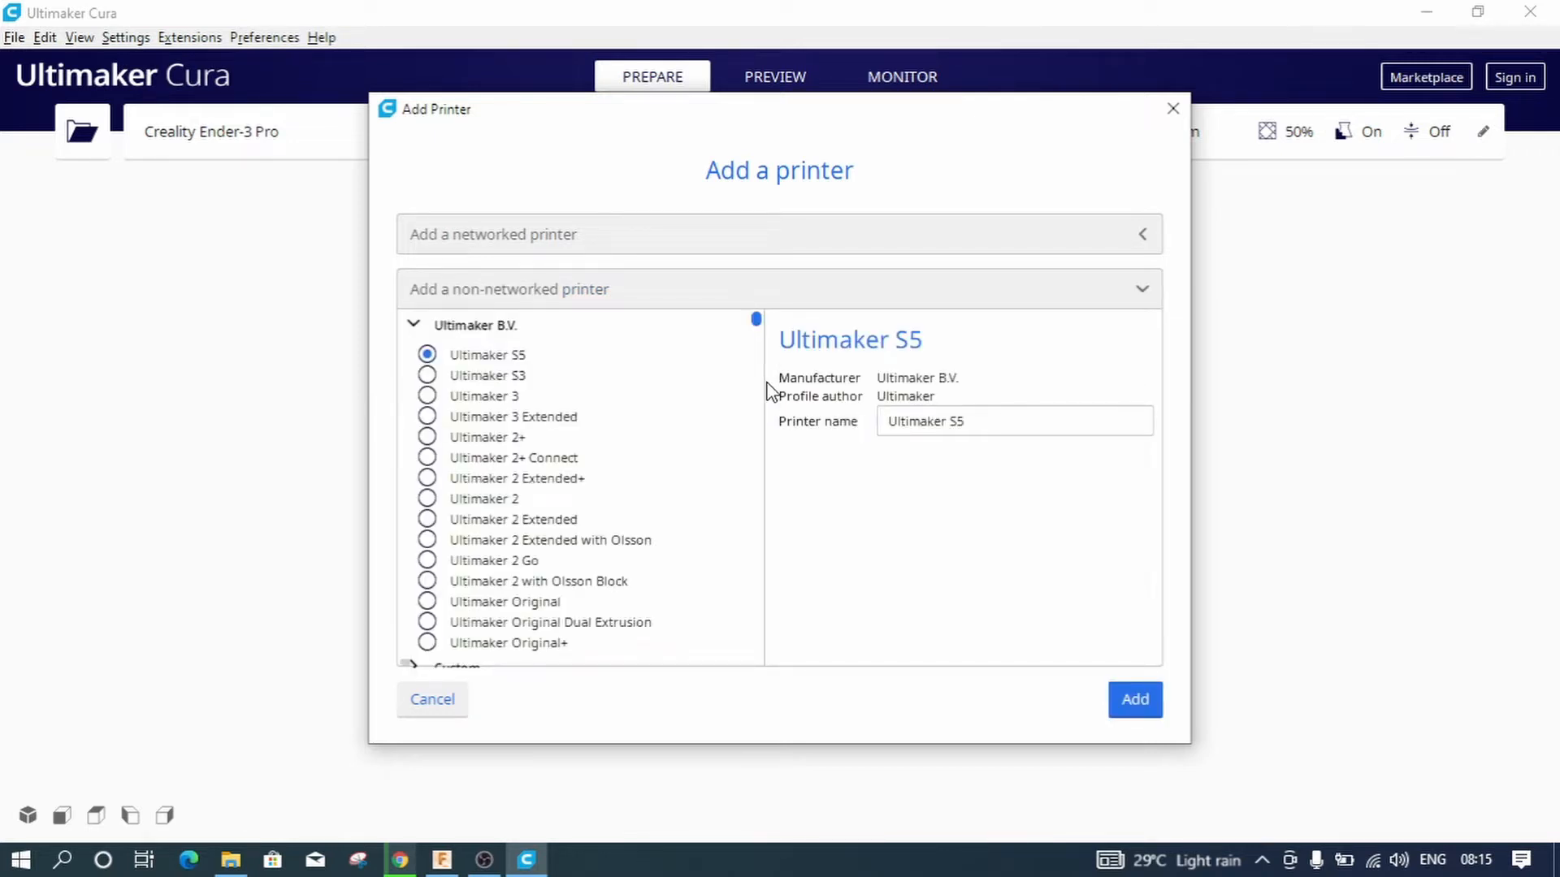
Find the Creality3D models in the printer list and add the Creality Ender-3 Pro
{"action": "left_click_drag", "start_coordinate": [757, 325], "coordinate": [770, 477]}
{"action": "left_click_drag", "start_coordinate": [765, 492], "coordinate": [761, 436]}
{"action": "scroll", "coordinate": [762, 437], "scroll_direction": "up", "scroll_amount": 5}
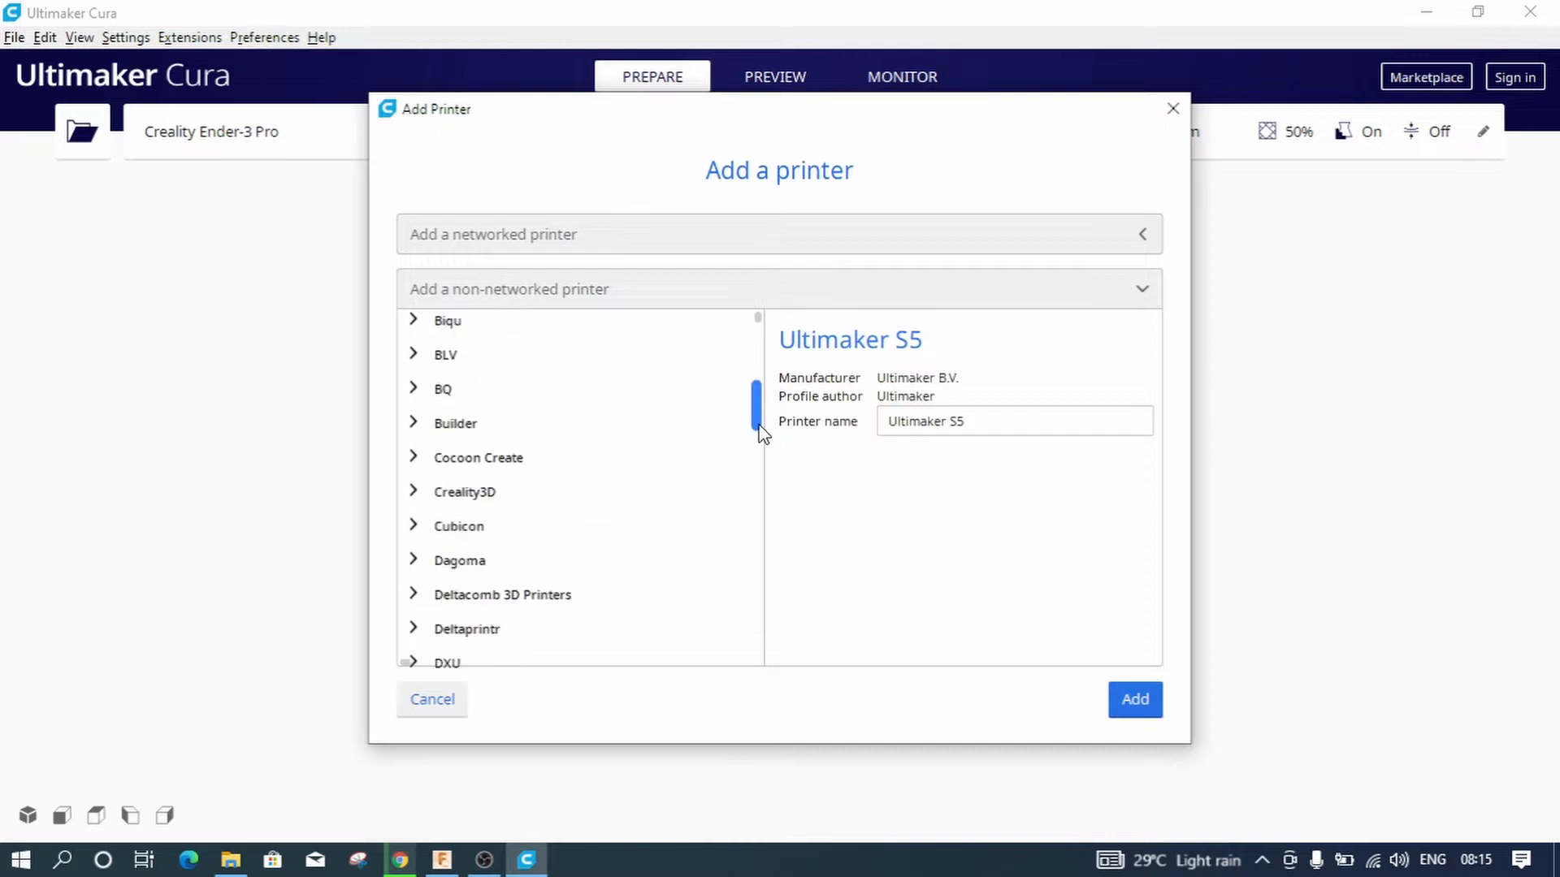
{"action": "scroll", "coordinate": [480, 501], "scroll_direction": "down", "scroll_amount": 3}
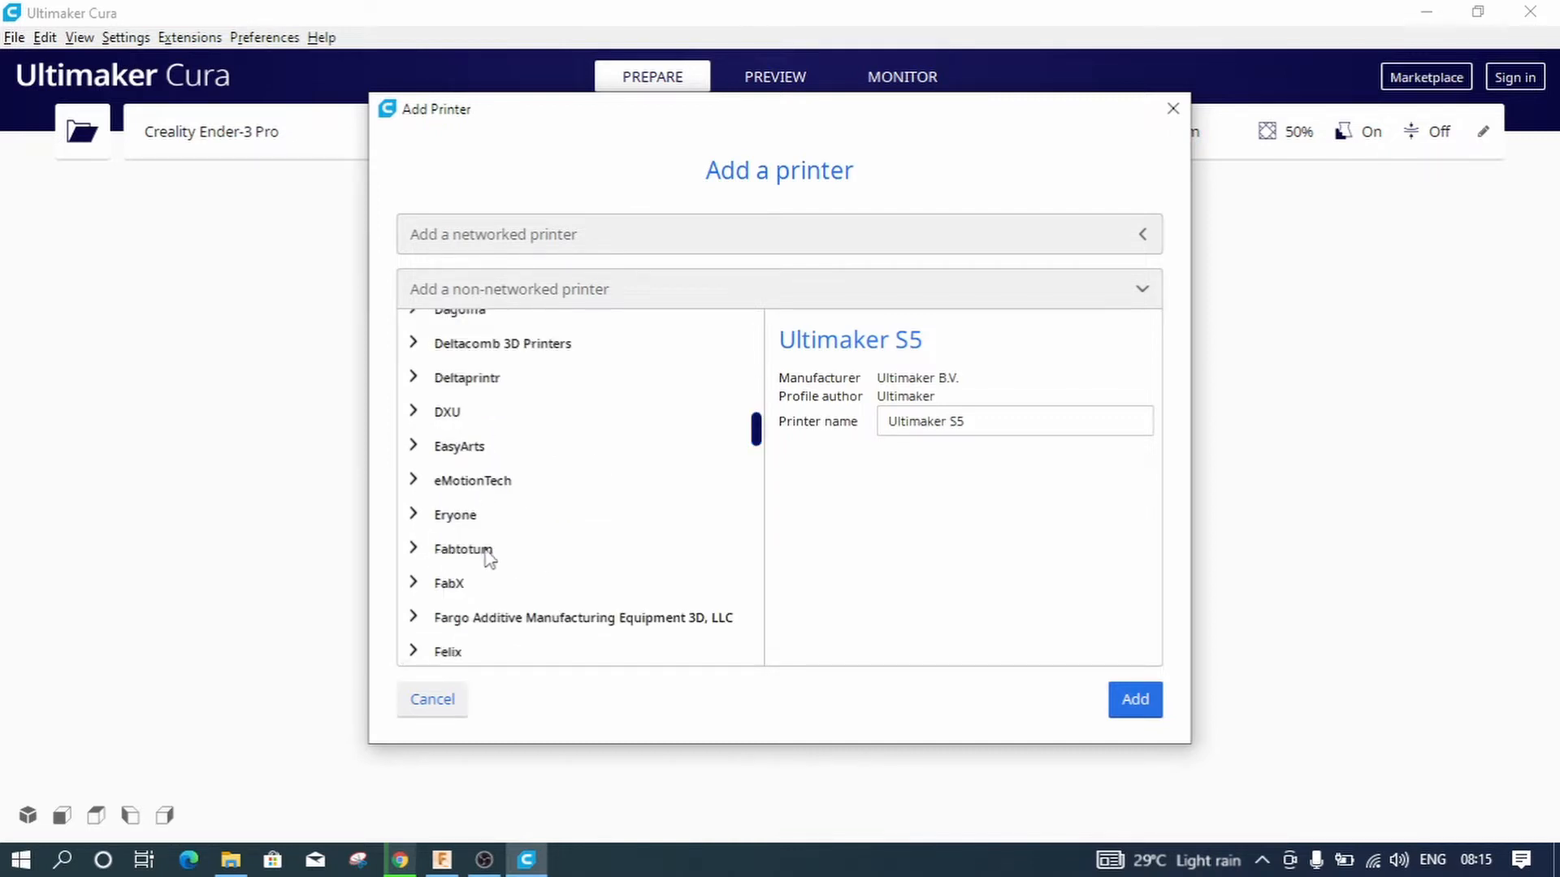
{"action": "scroll", "coordinate": [496, 451], "scroll_direction": "up", "scroll_amount": 3}
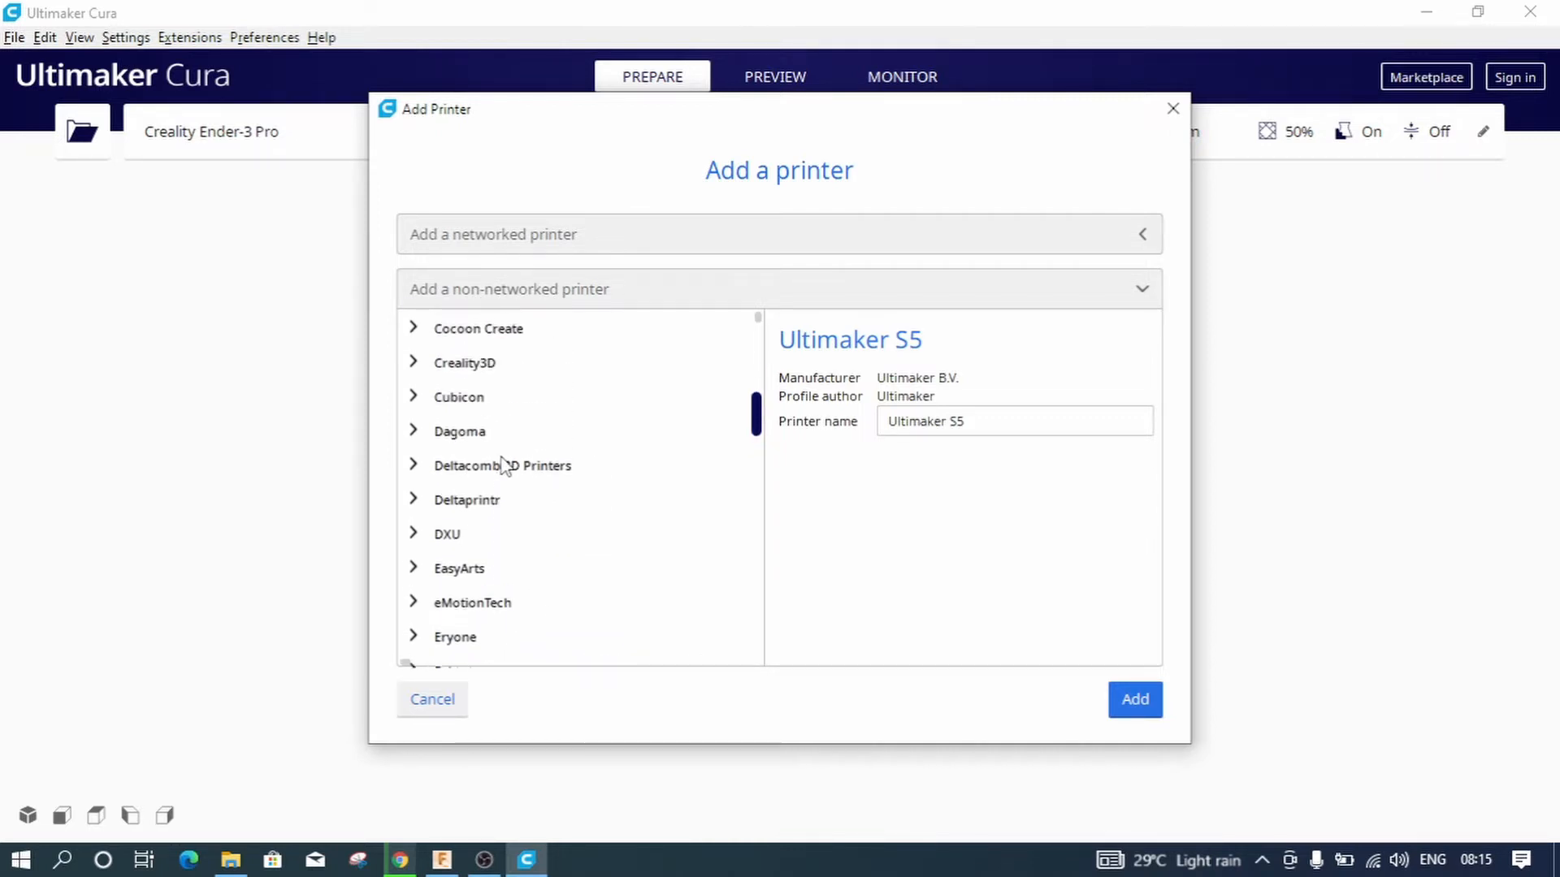
{"action": "left_click", "coordinate": [413, 394]}
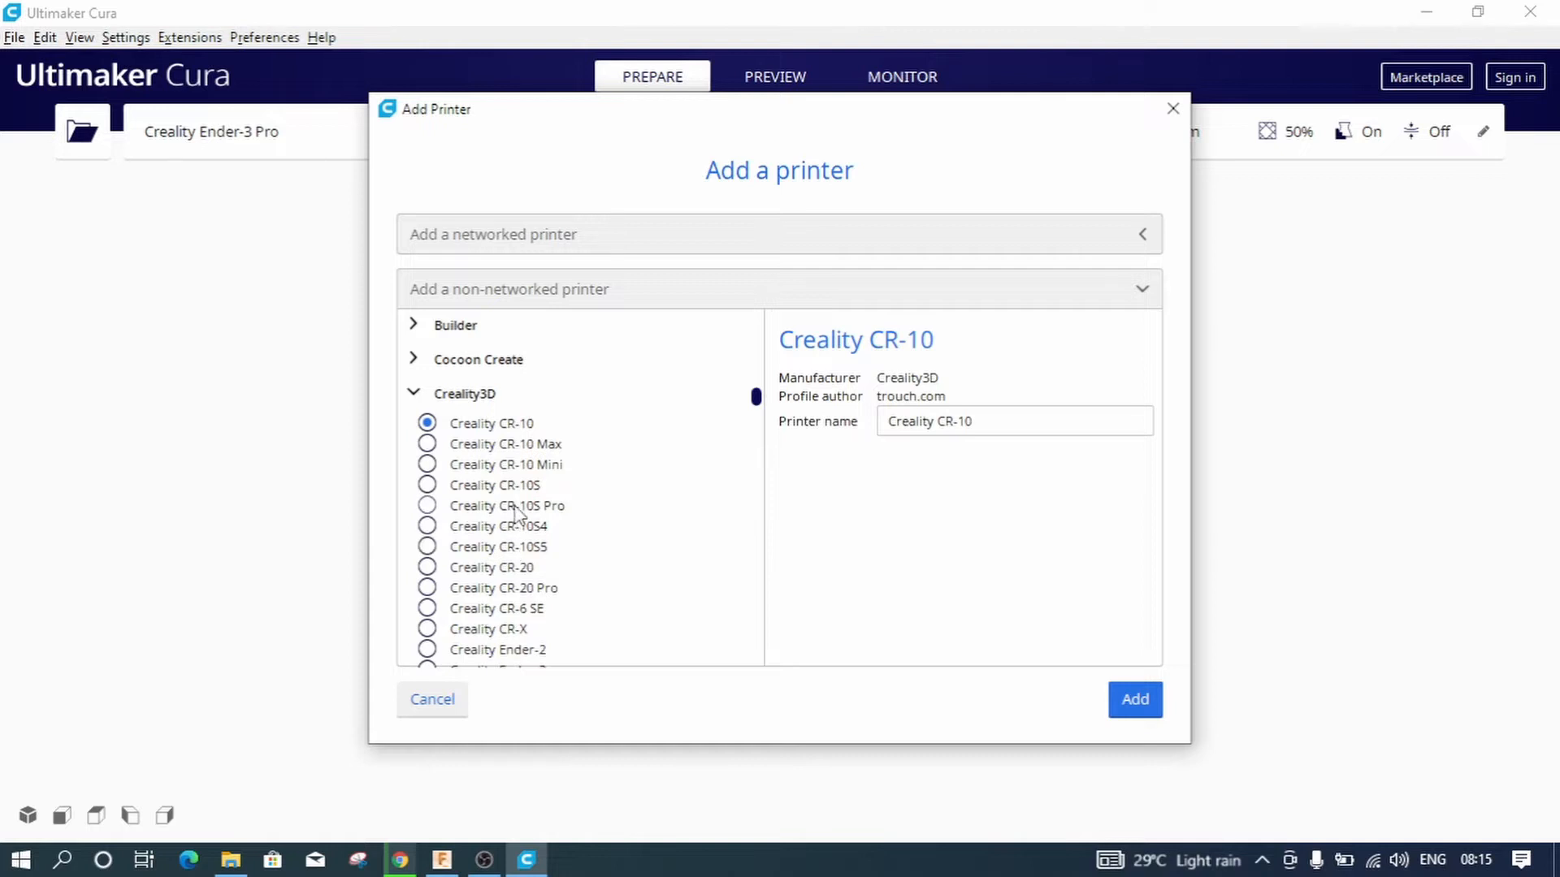
{"action": "scroll", "coordinate": [498, 532], "scroll_direction": "down", "scroll_amount": 1}
{"action": "scroll", "coordinate": [497, 543], "scroll_direction": "down", "scroll_amount": 1}
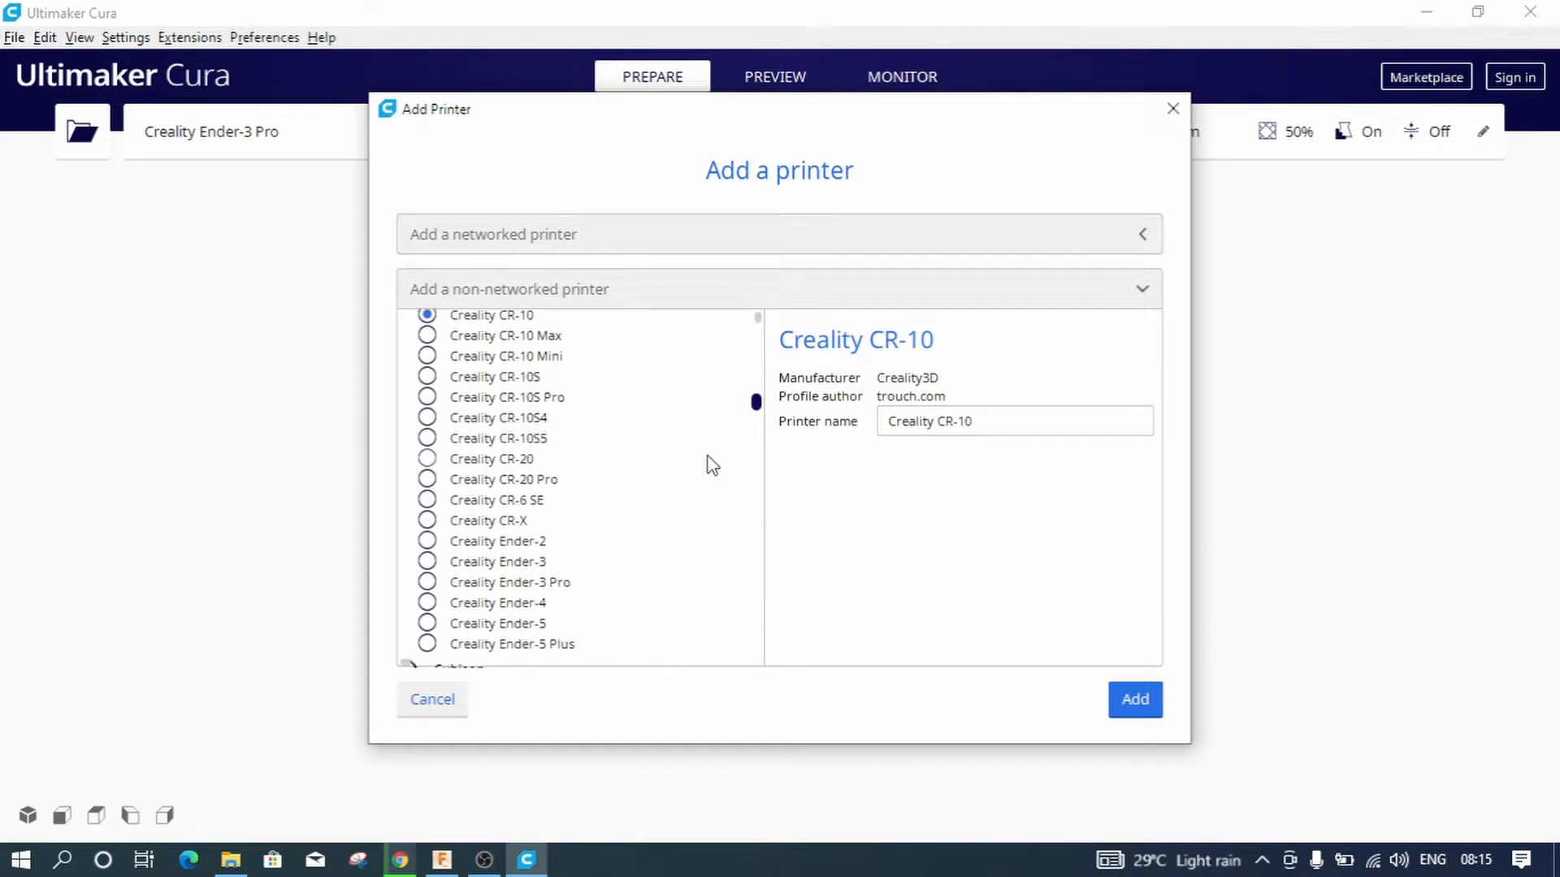
{"action": "left_click_drag", "start_coordinate": [756, 403], "coordinate": [759, 411]}
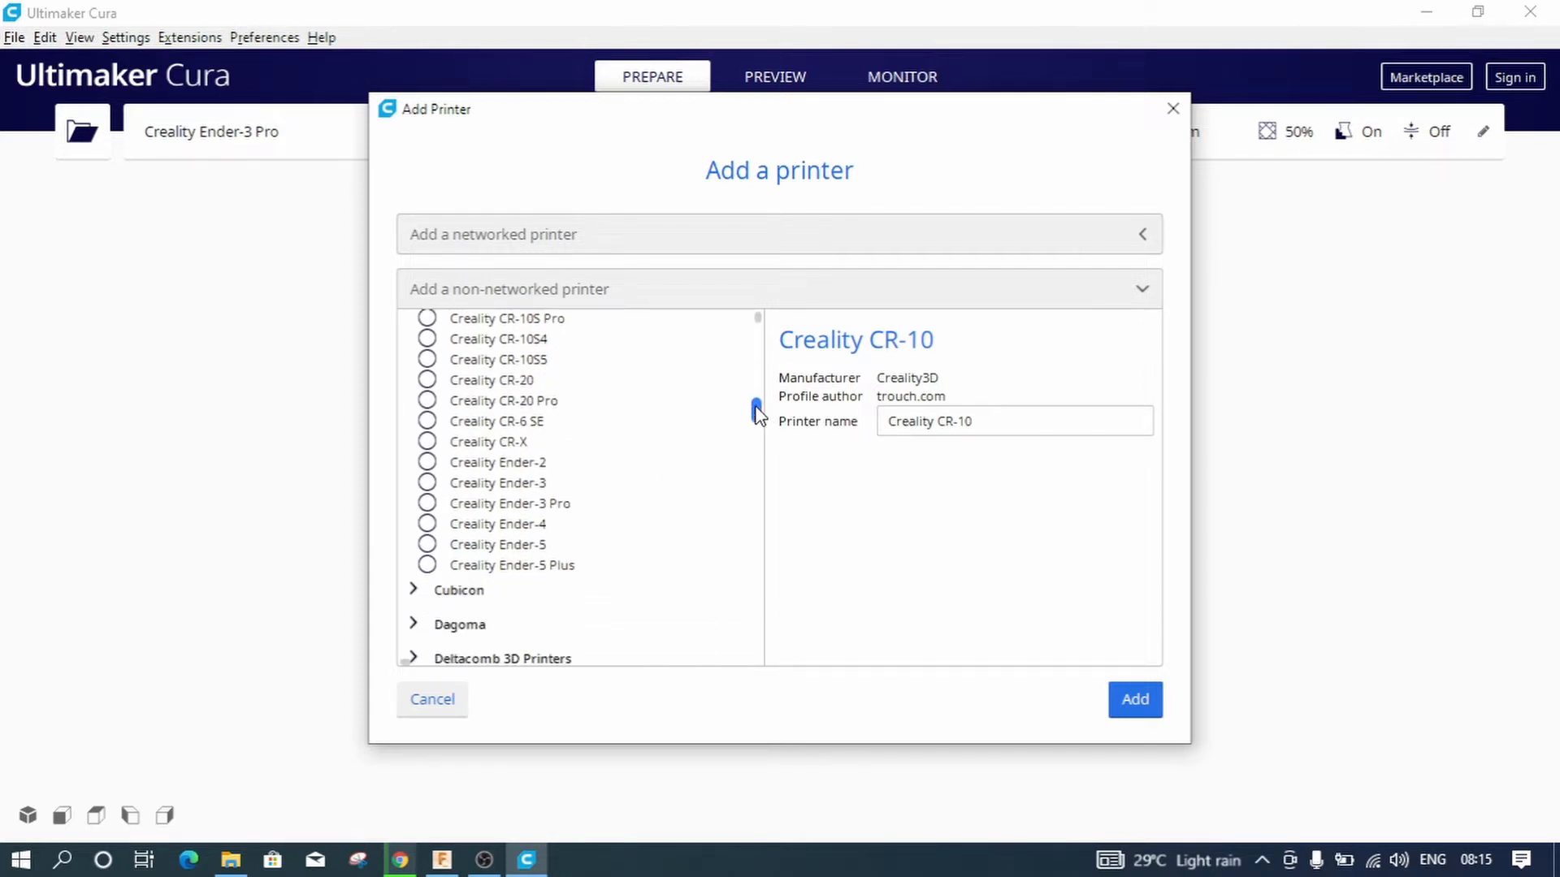
{"action": "left_click", "coordinate": [428, 499]}
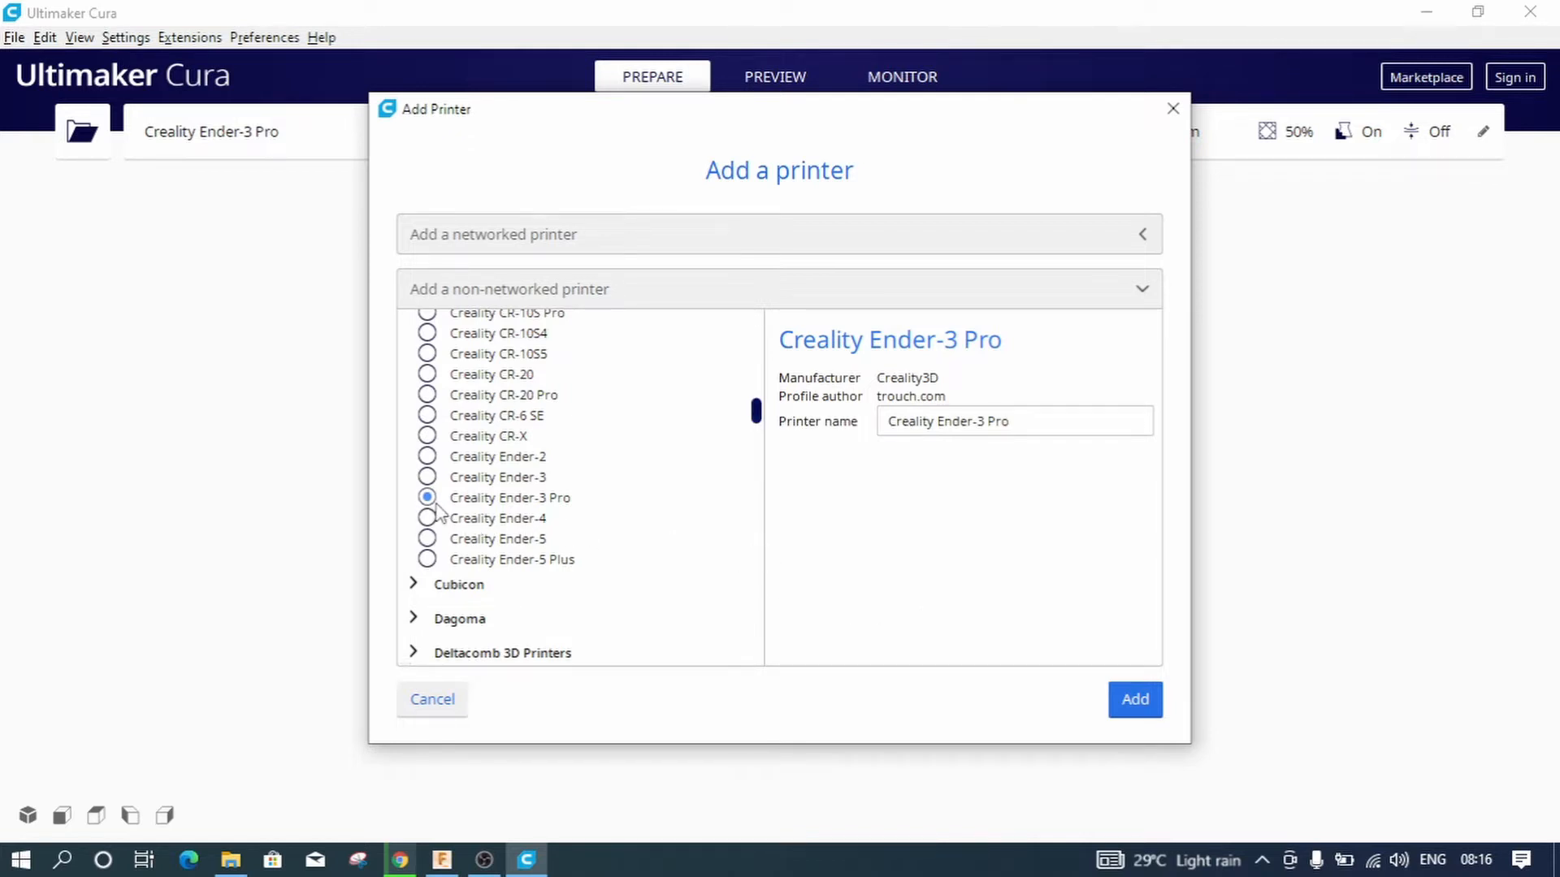
{"action": "left_click", "coordinate": [1136, 699]}
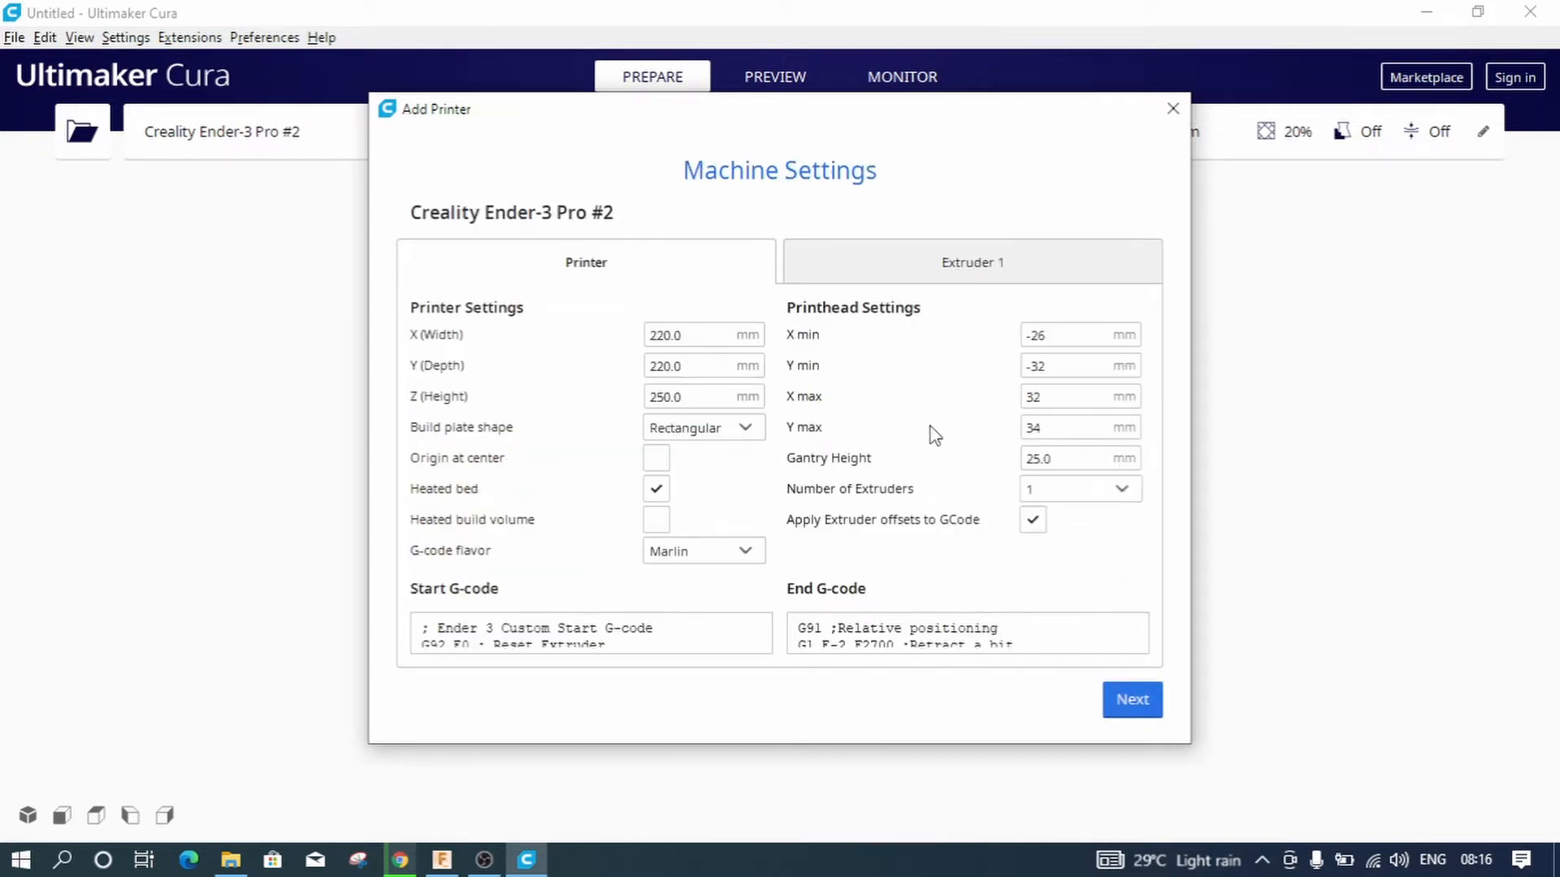
Review the new printer's machine settings and its Extruder 1 nozzle settings, and accept them
{"action": "mouse_move", "coordinate": [934, 434]}
{"action": "mouse_move", "coordinate": [524, 342]}
{"action": "mouse_move", "coordinate": [566, 446]}
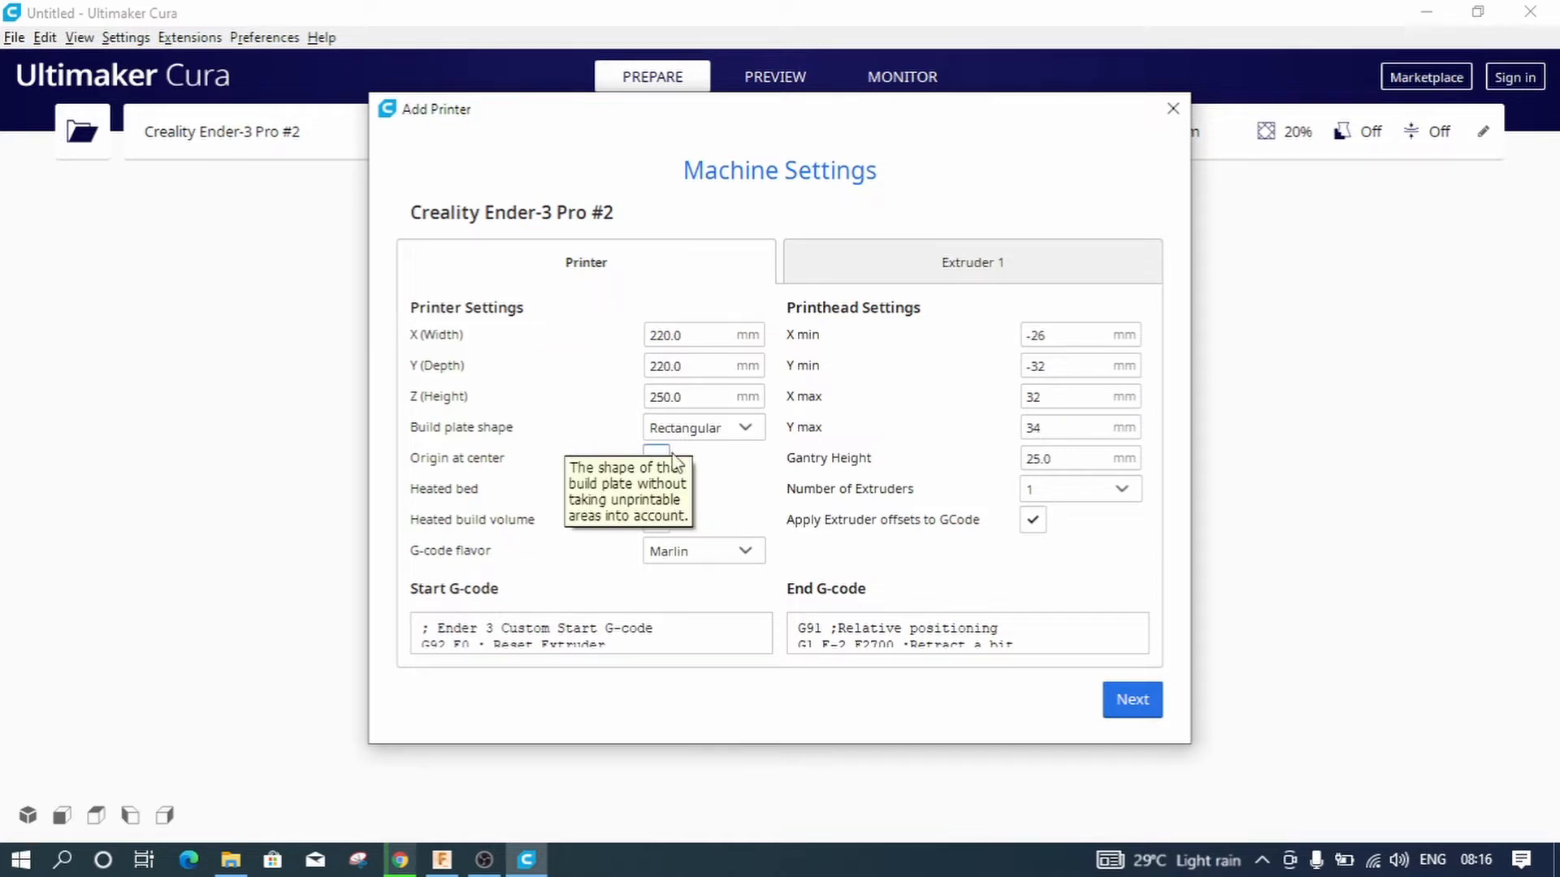
{"action": "mouse_move", "coordinate": [622, 518]}
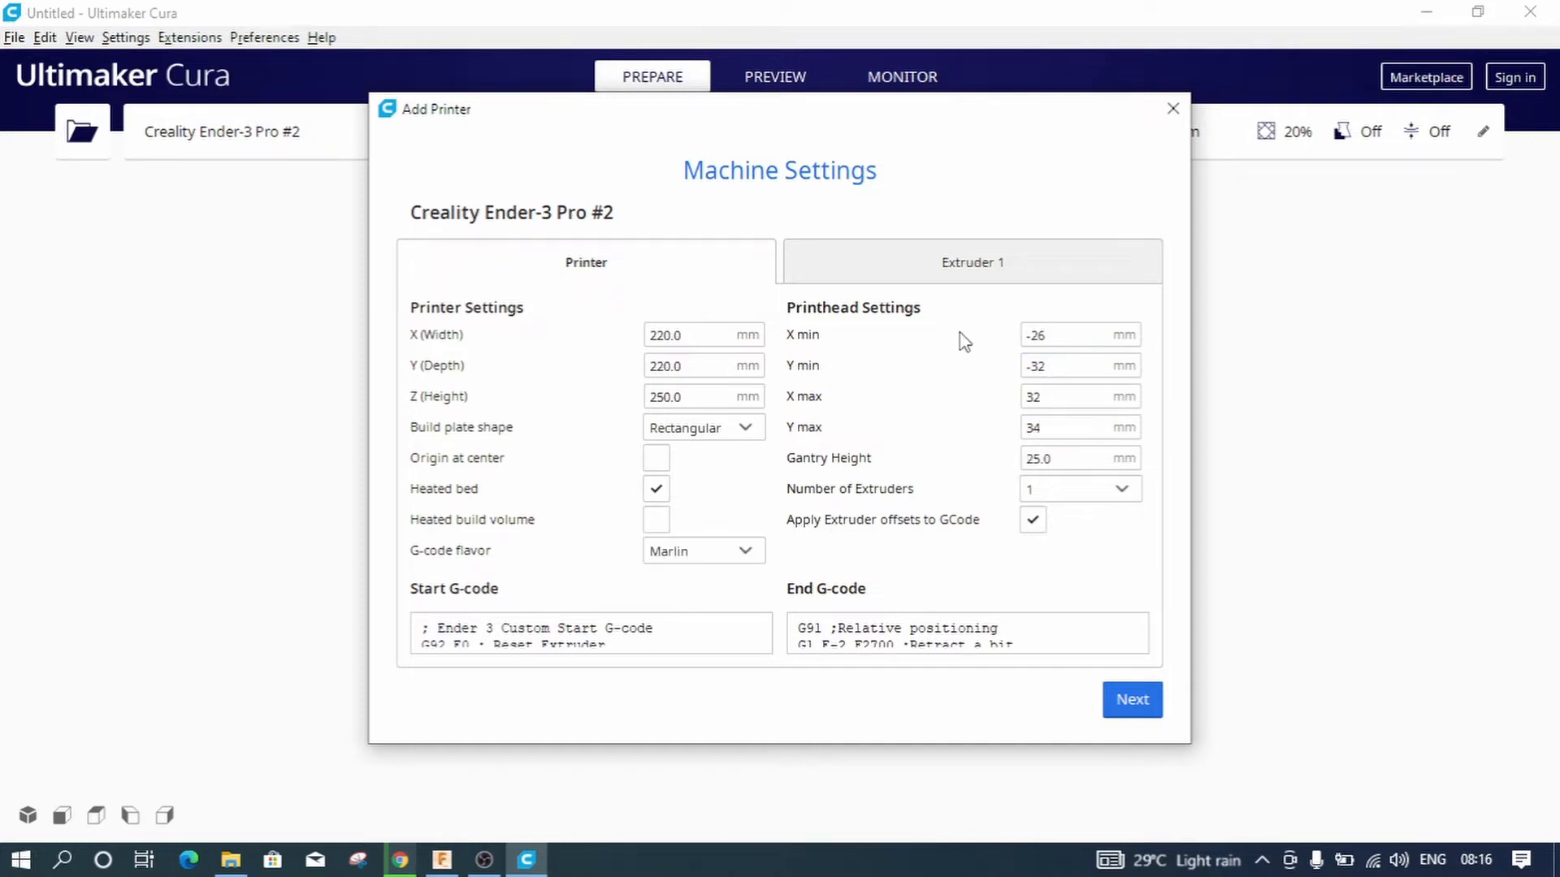
{"action": "left_click", "coordinate": [967, 281]}
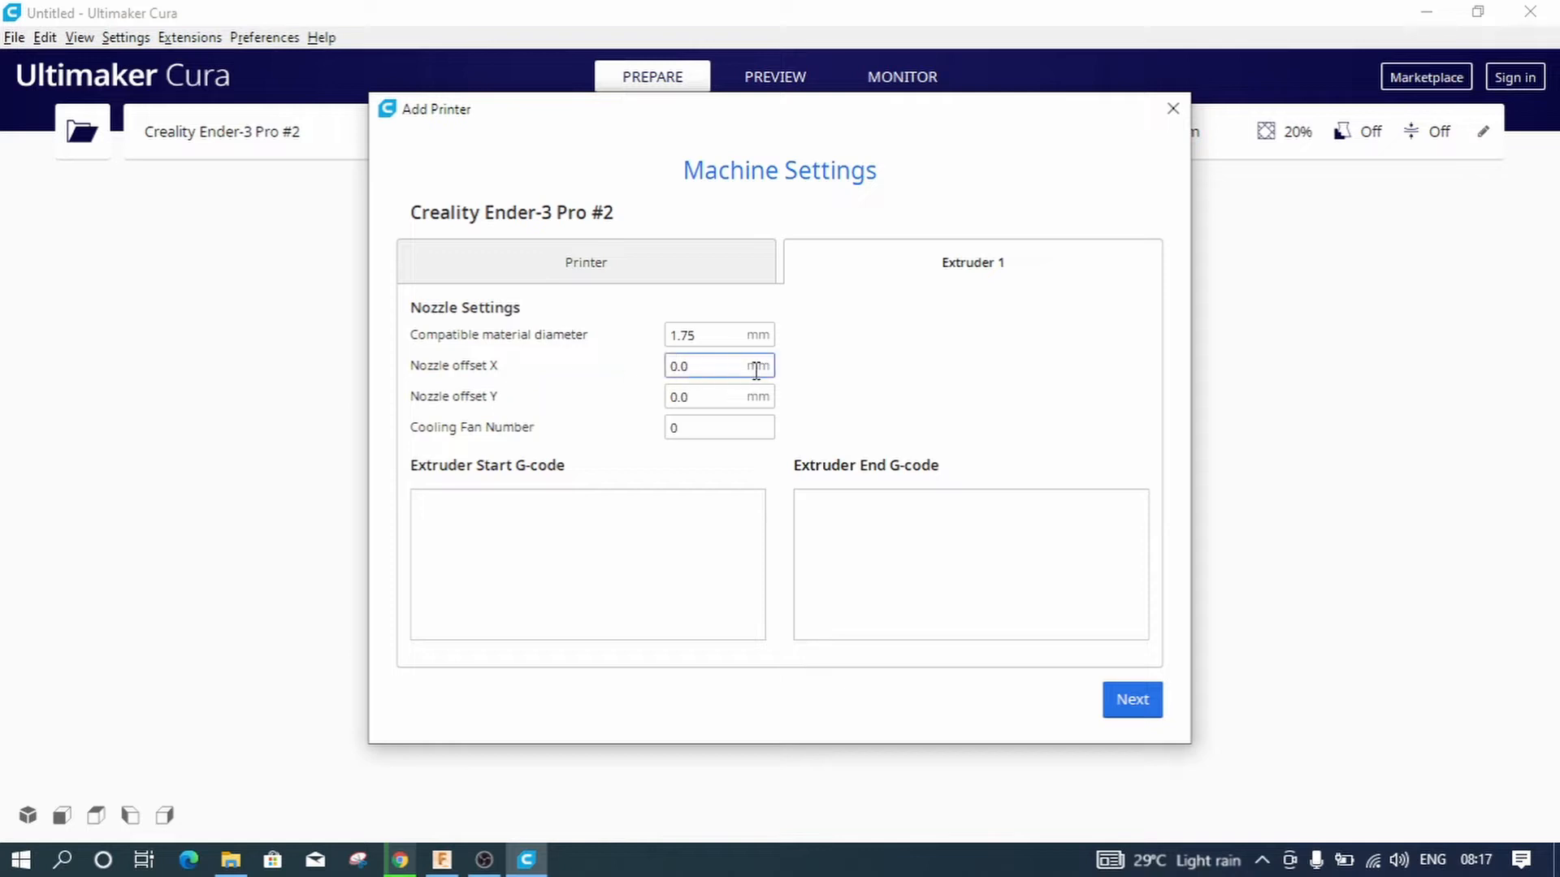
{"action": "left_click", "coordinate": [697, 338]}
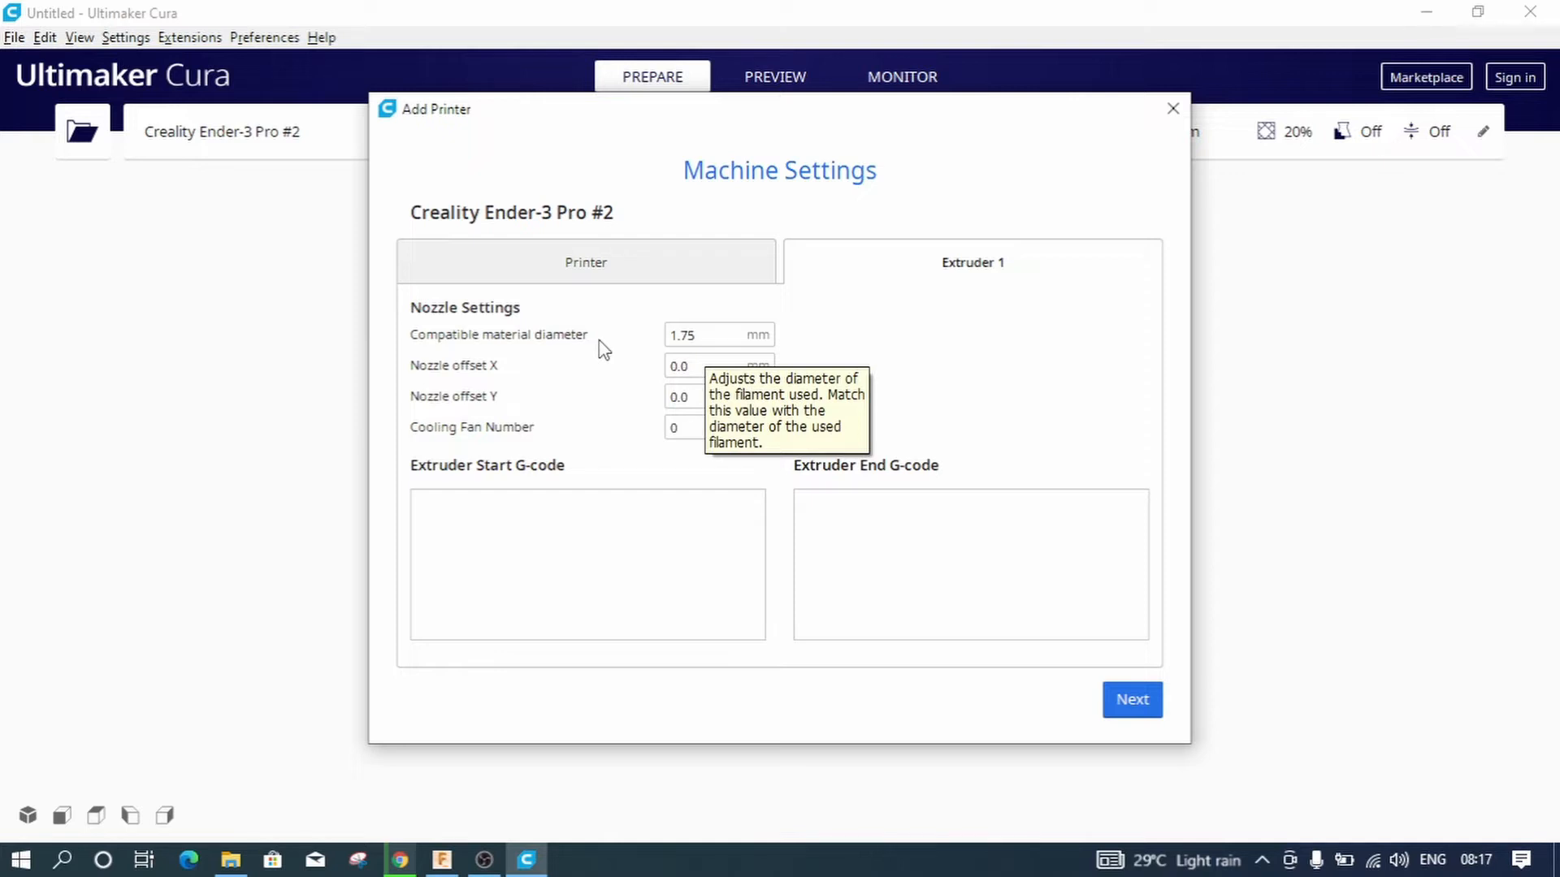
{"action": "left_click", "coordinate": [630, 268]}
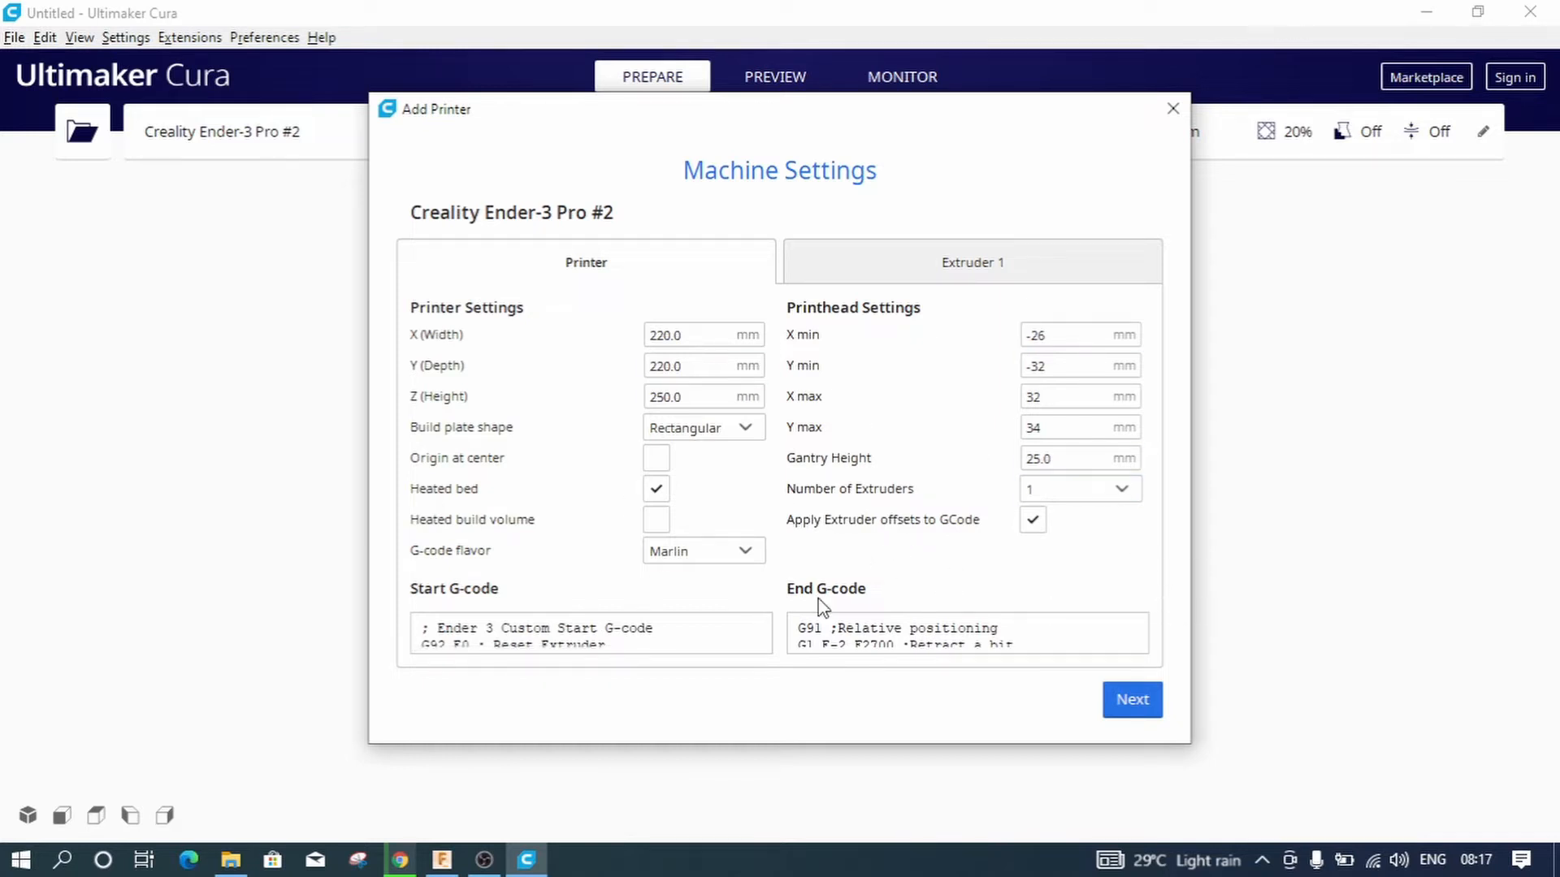
{"action": "left_click", "coordinate": [1133, 700]}
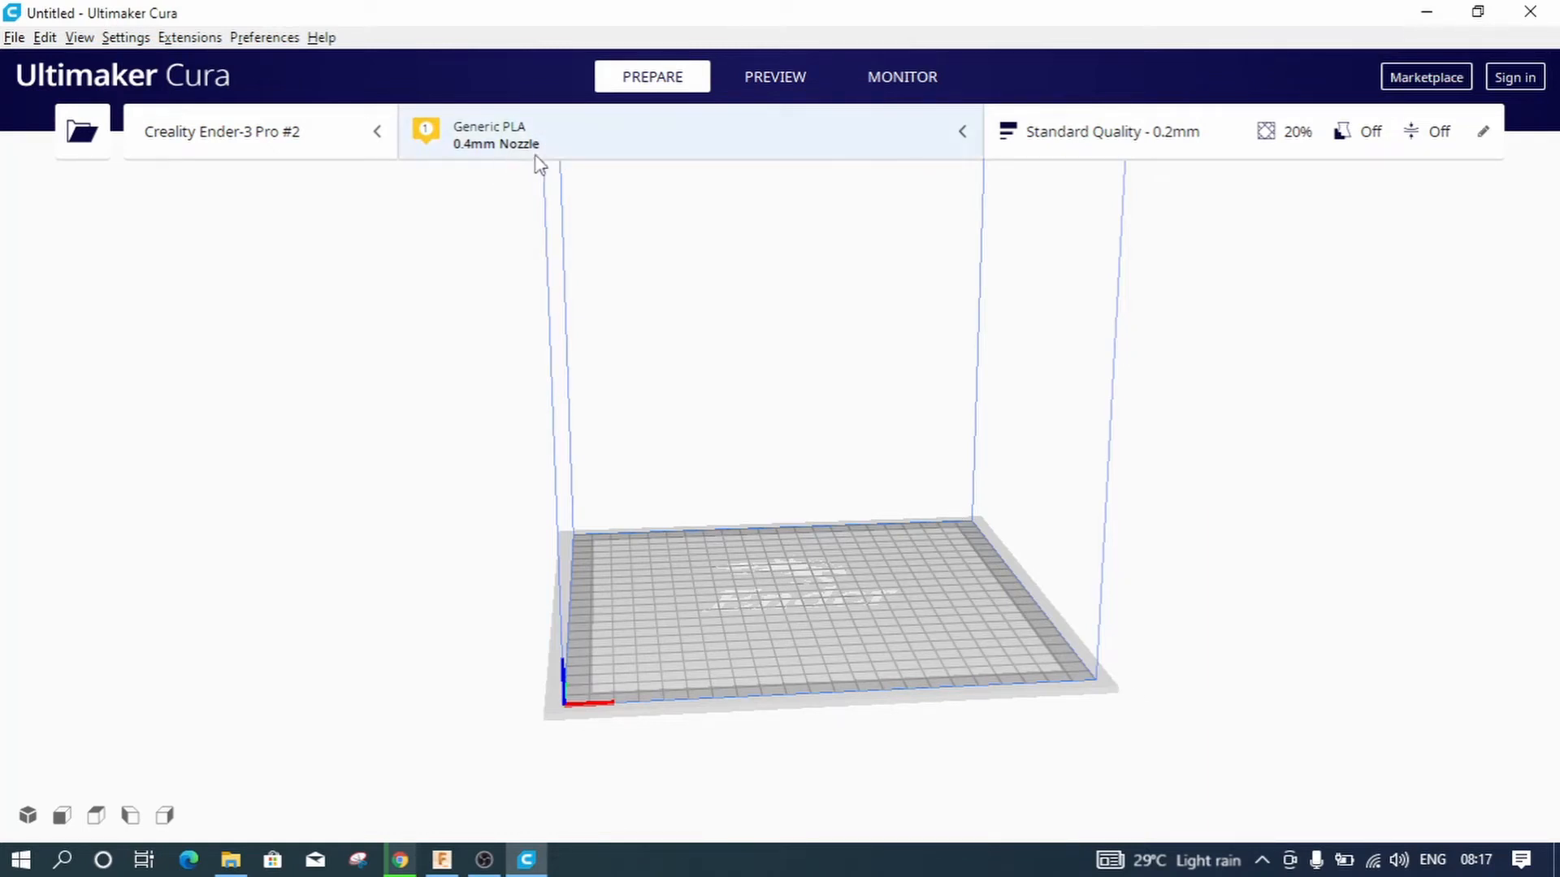
Examine the material brands, such as Best Filament and FDplast, and the nozzle sizes offered for the Ender-3 Pro
{"action": "left_click", "coordinate": [660, 153]}
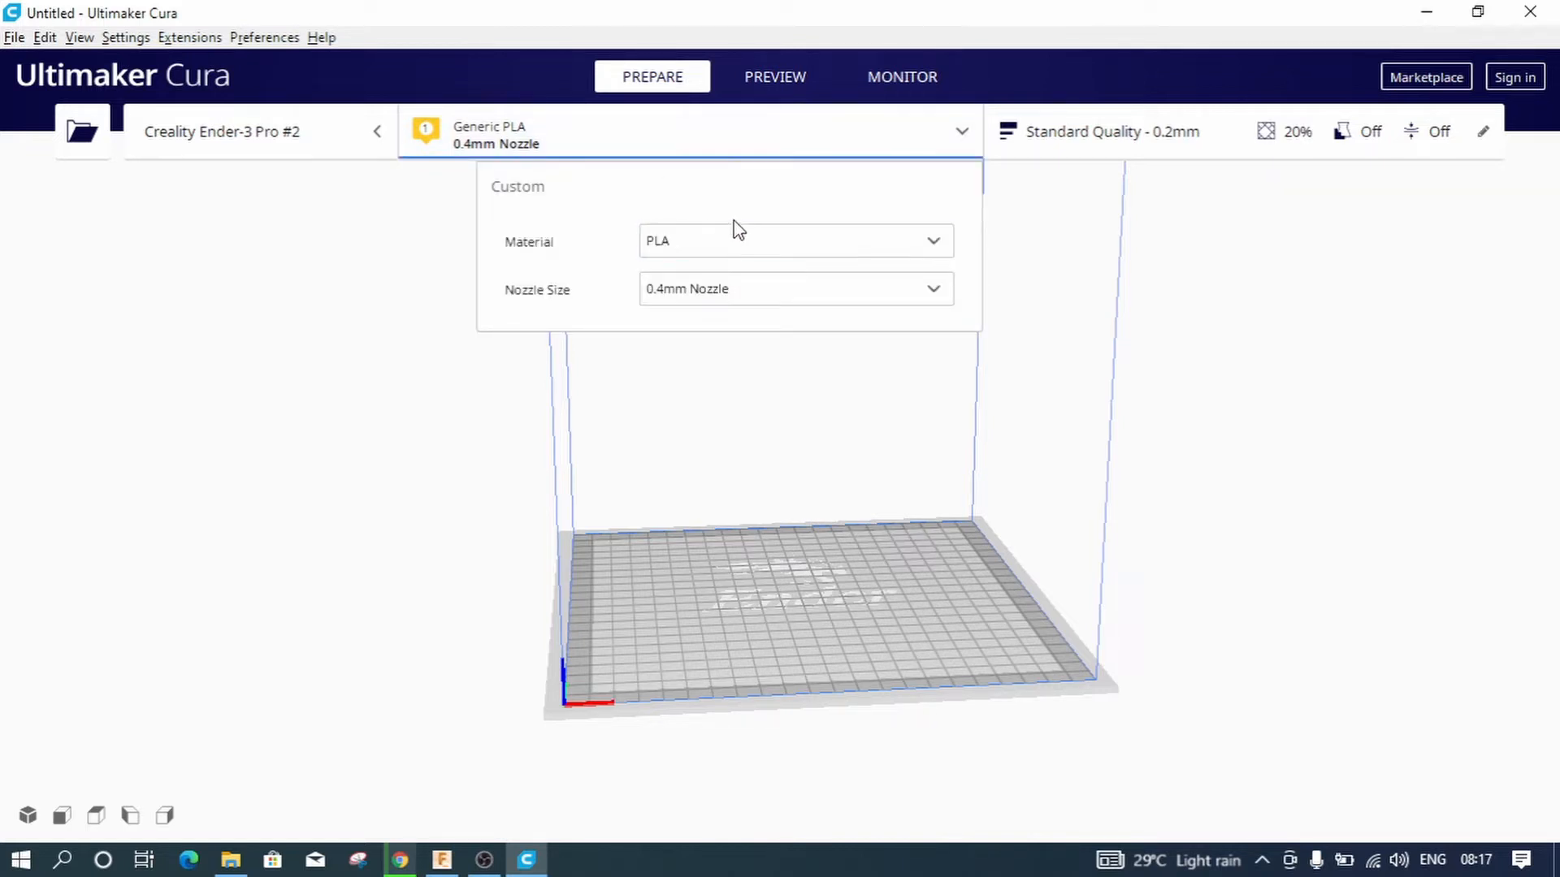
{"action": "left_click", "coordinate": [769, 237]}
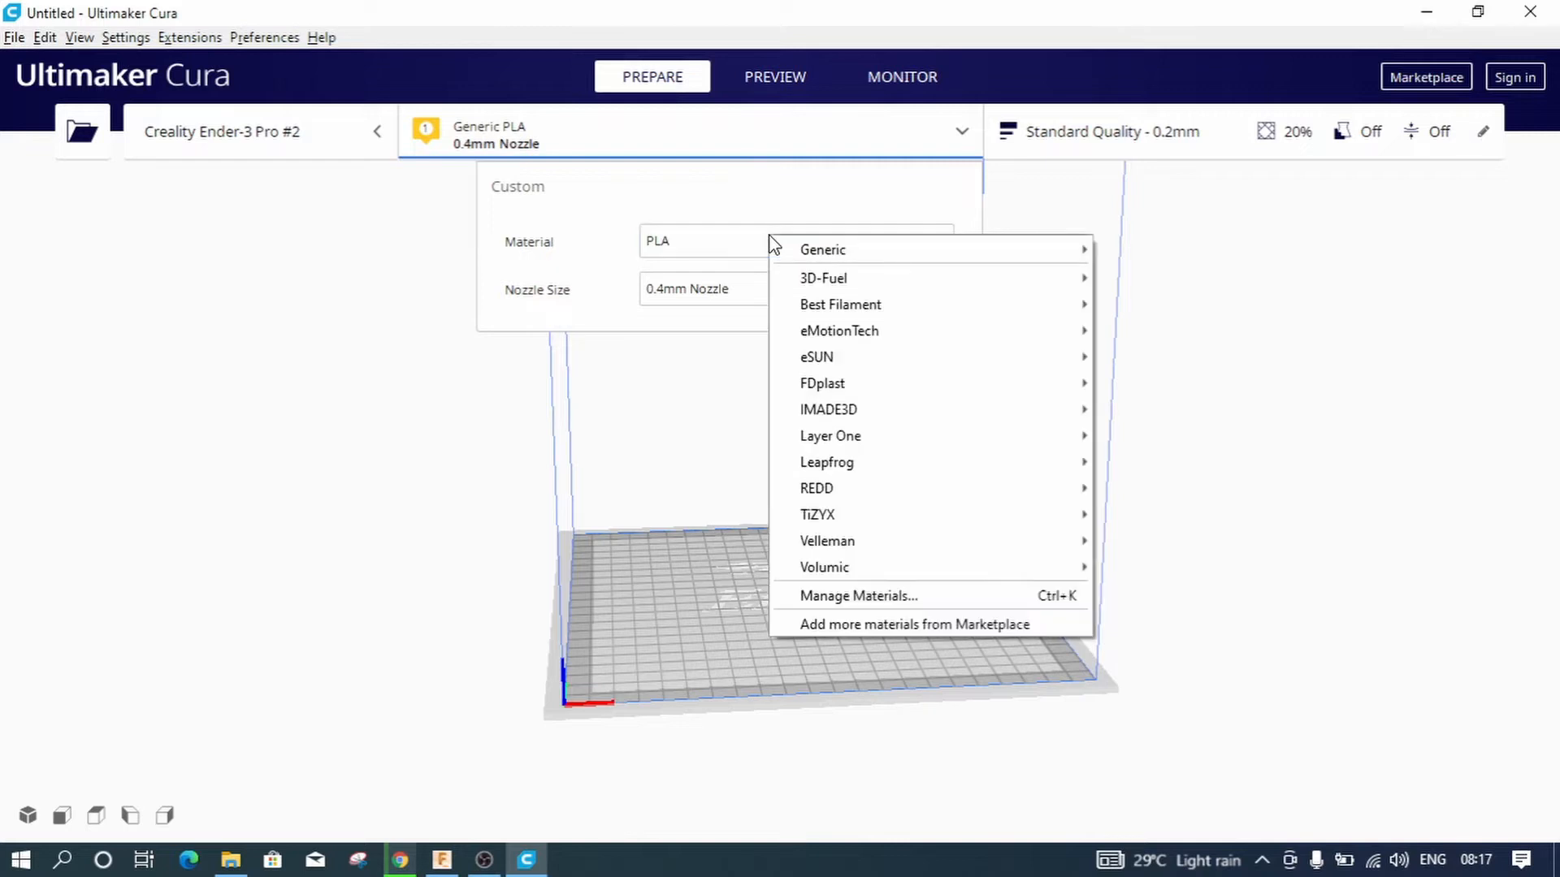
{"action": "mouse_move", "coordinate": [843, 261]}
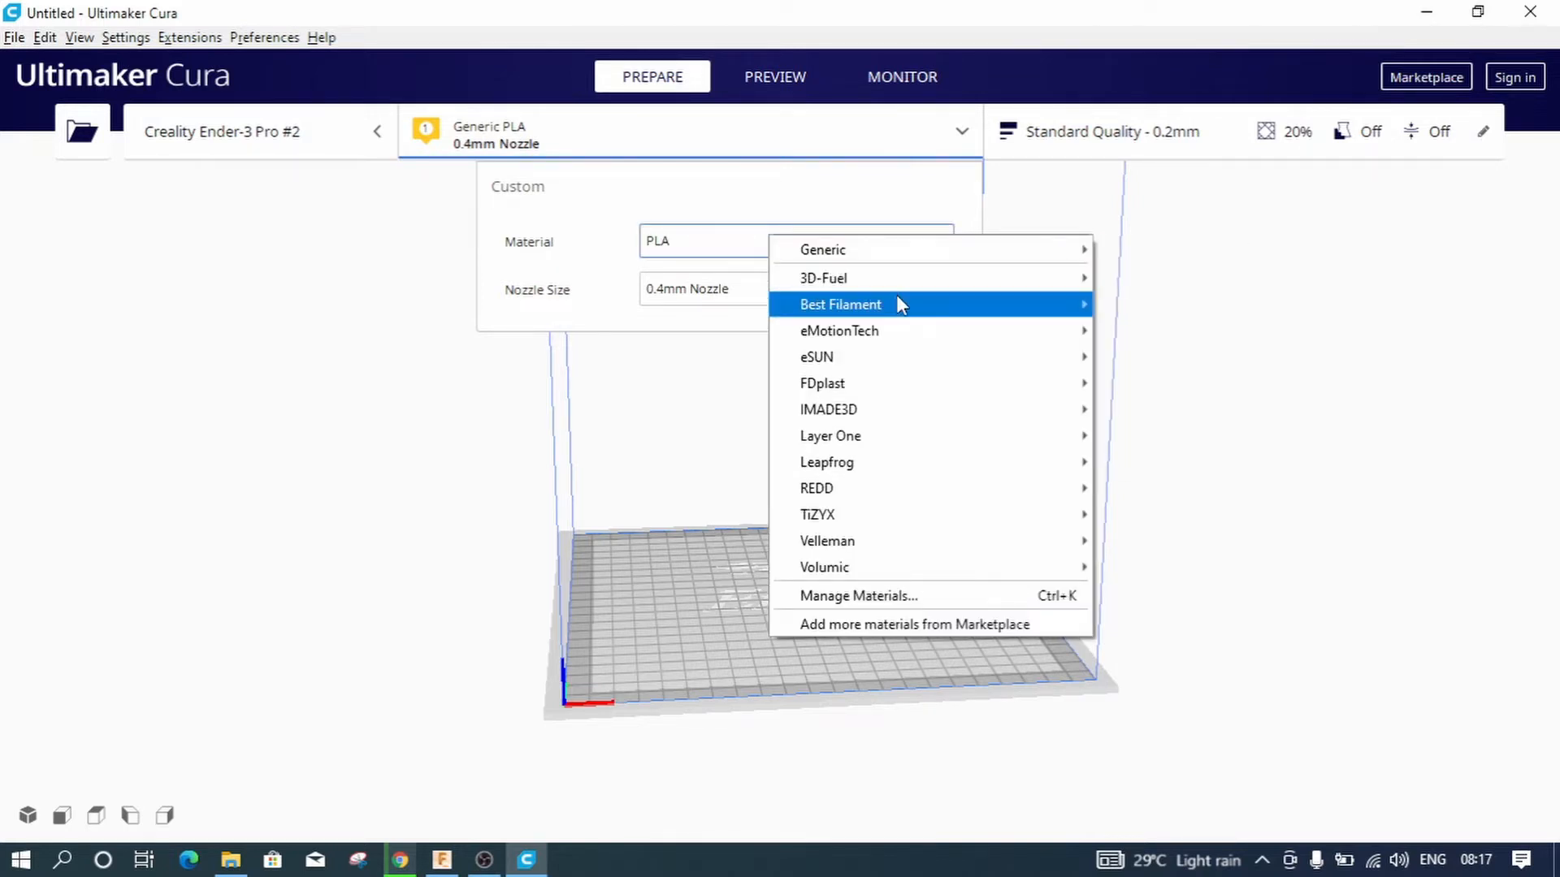
{"action": "mouse_move", "coordinate": [897, 297]}
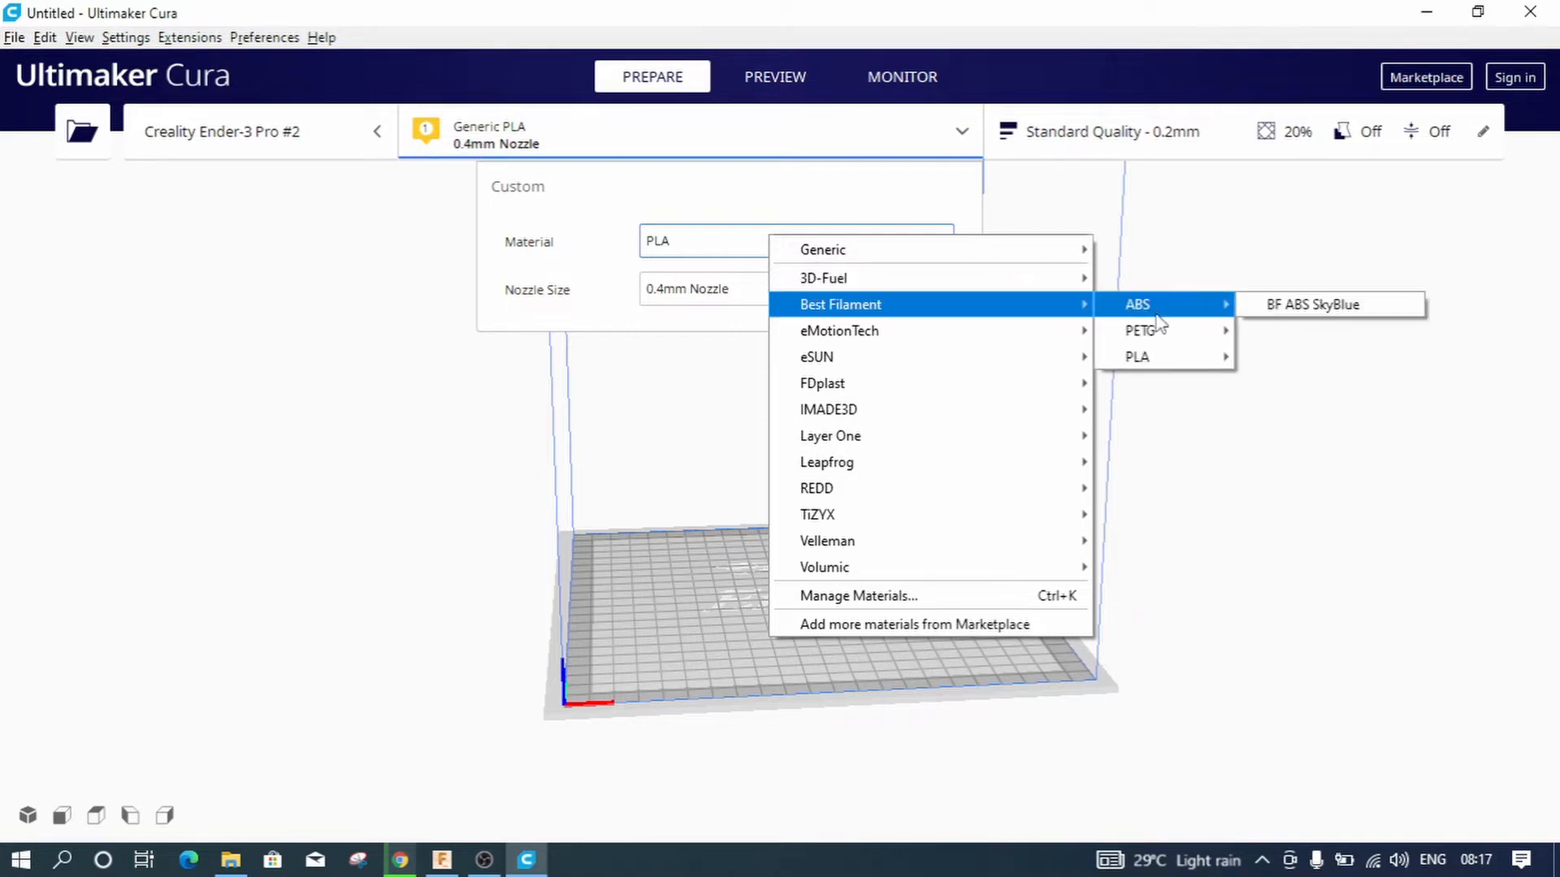
{"action": "mouse_move", "coordinate": [1159, 337]}
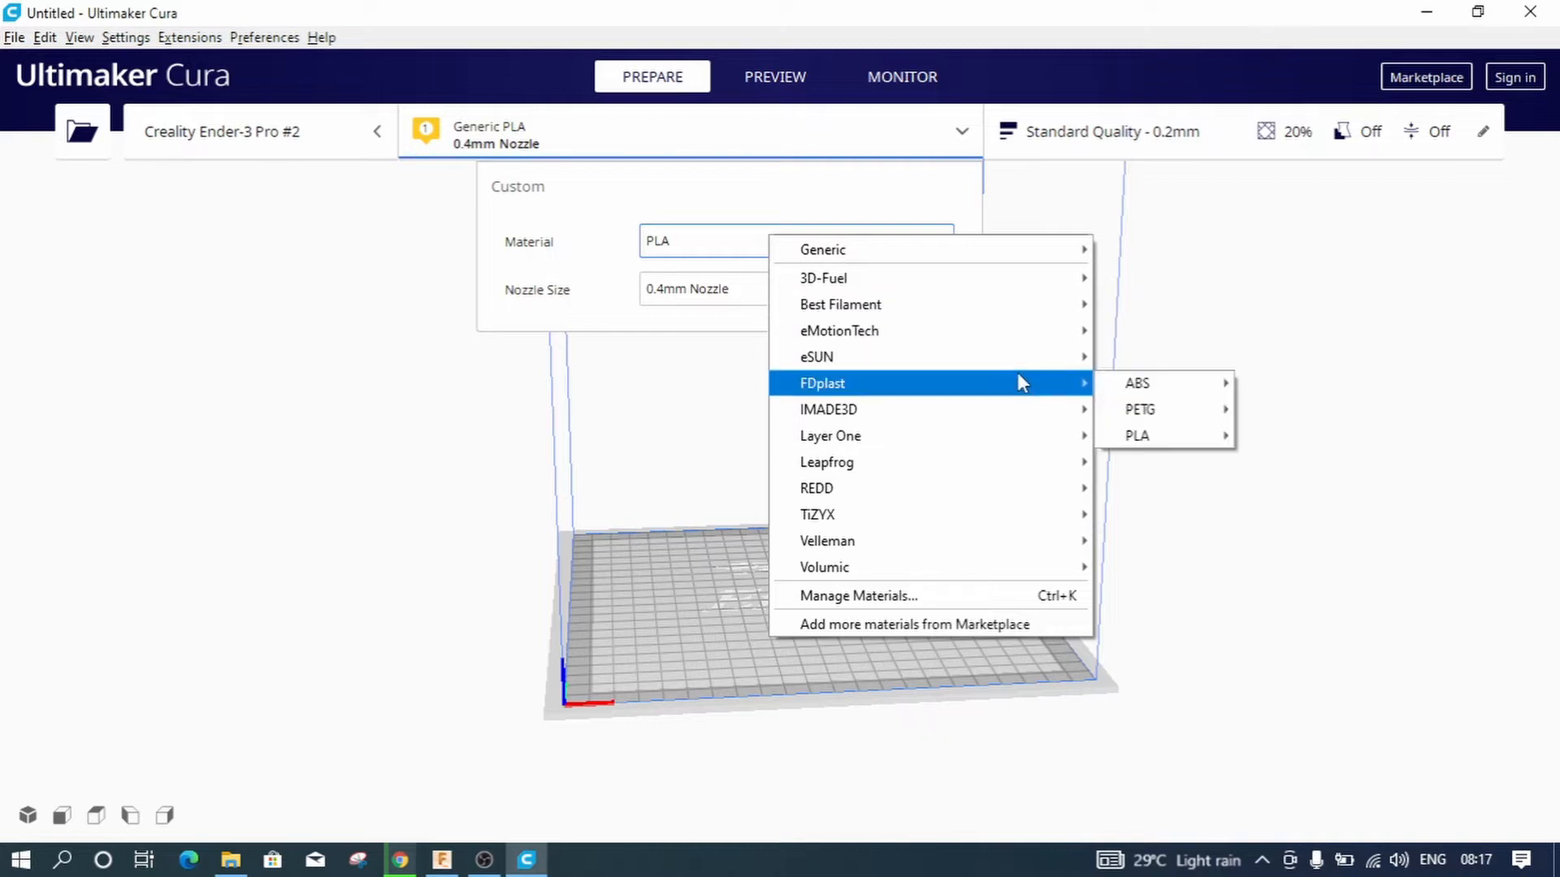
{"action": "mouse_move", "coordinate": [996, 309]}
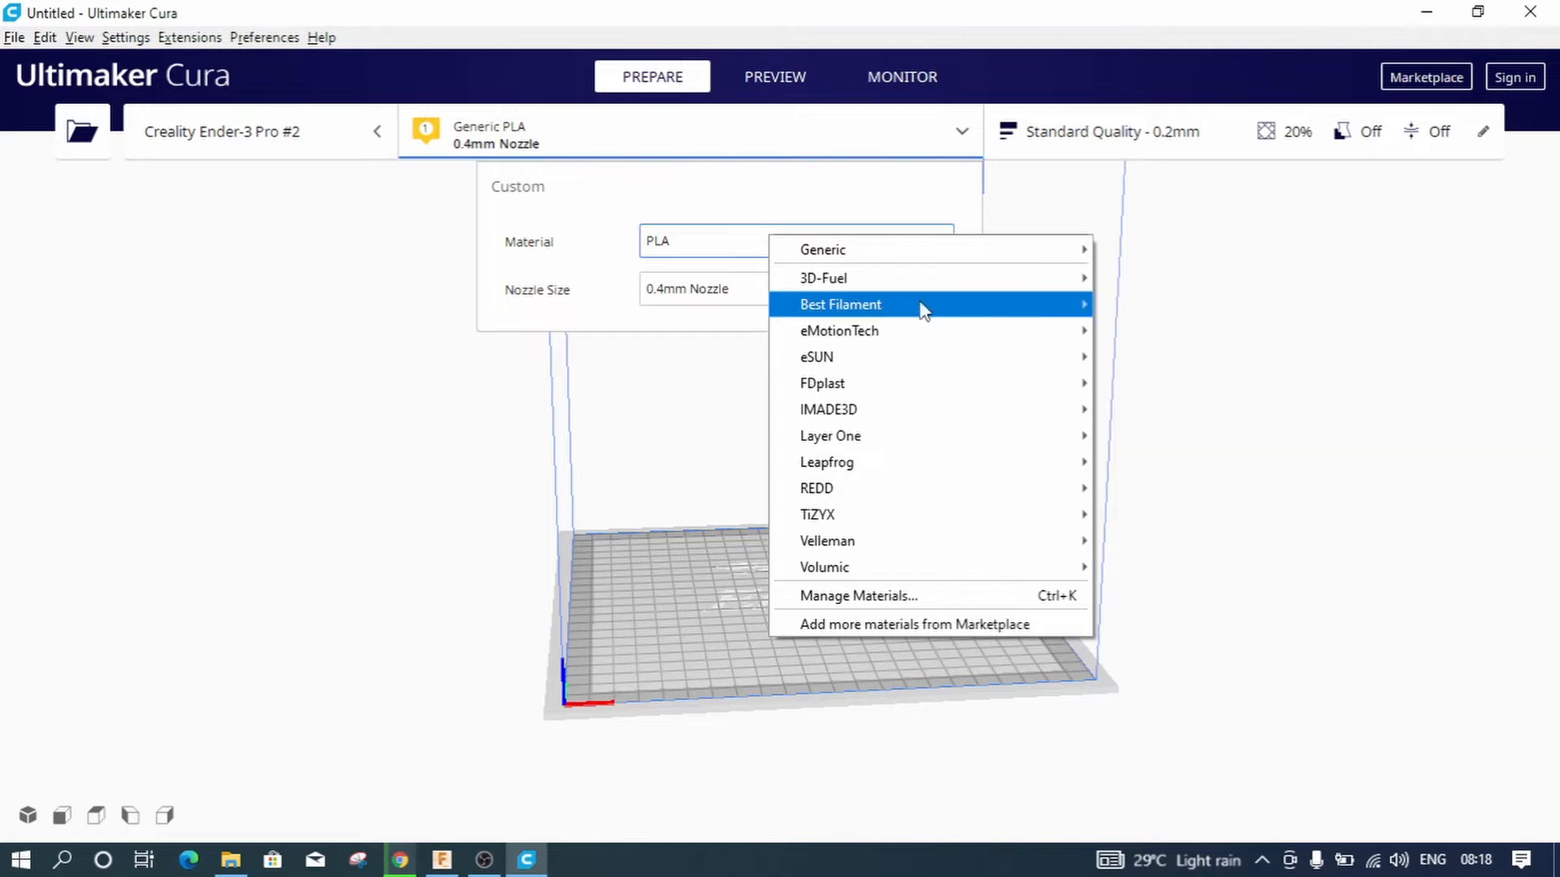
{"action": "left_click", "coordinate": [600, 276]}
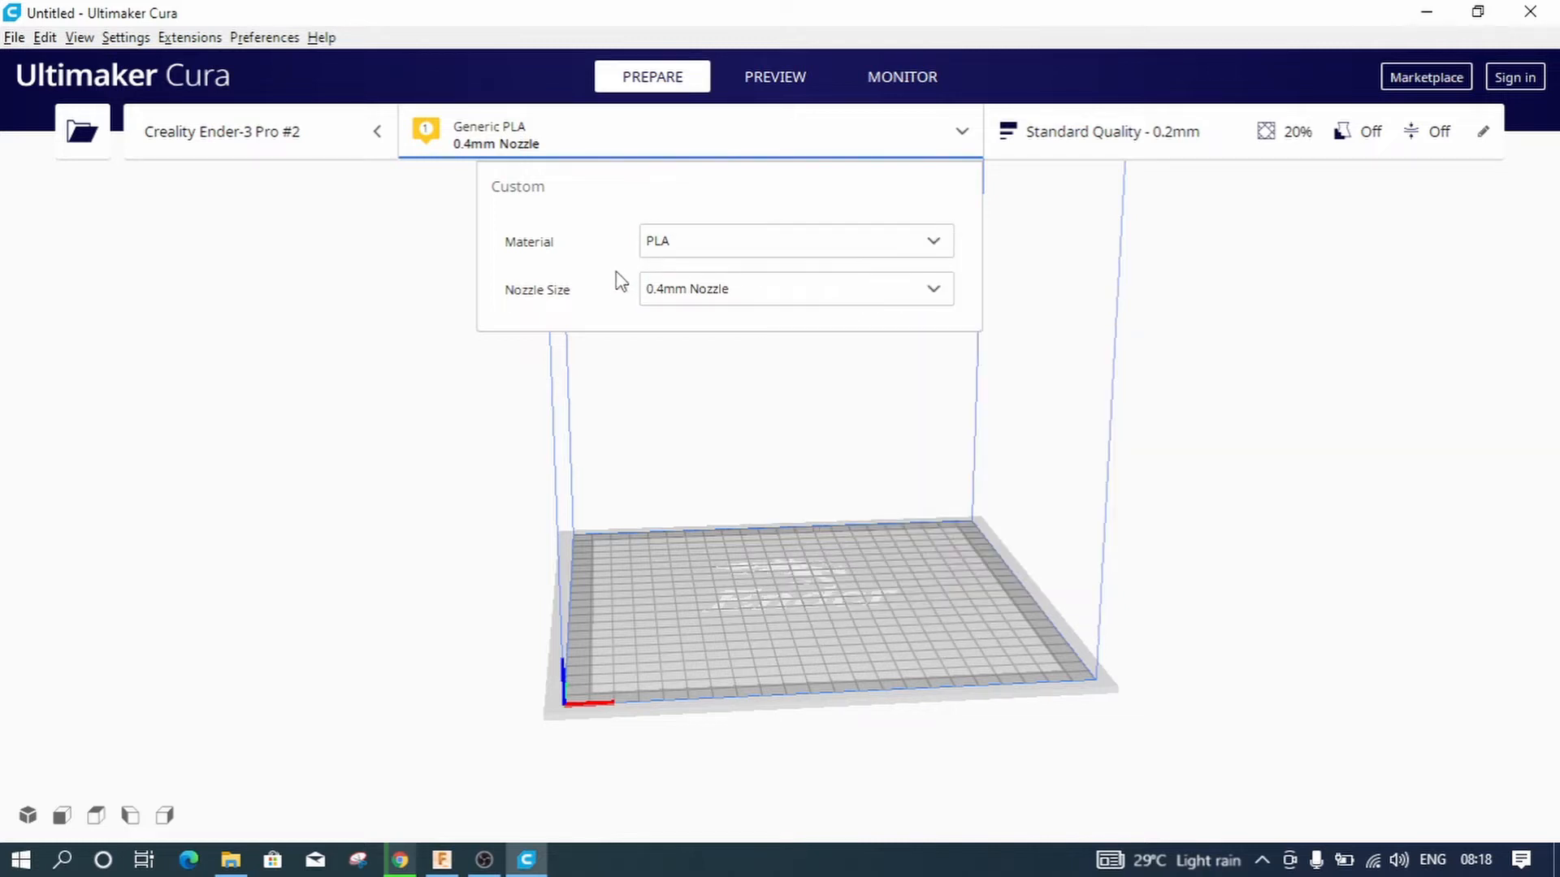
{"action": "left_click", "coordinate": [727, 298]}
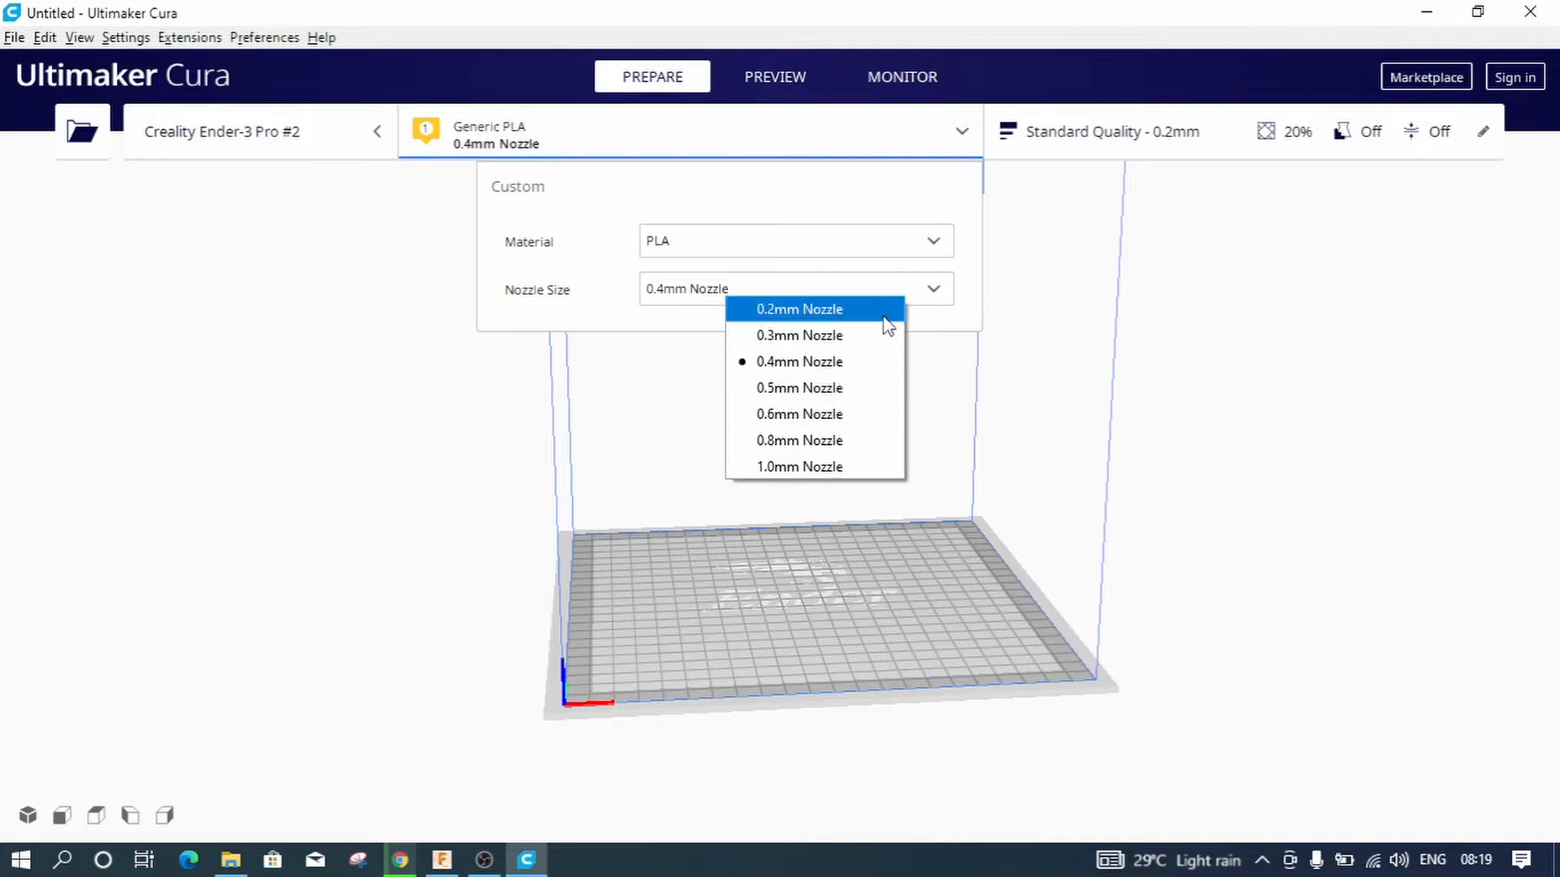
{"action": "left_click", "coordinate": [967, 323]}
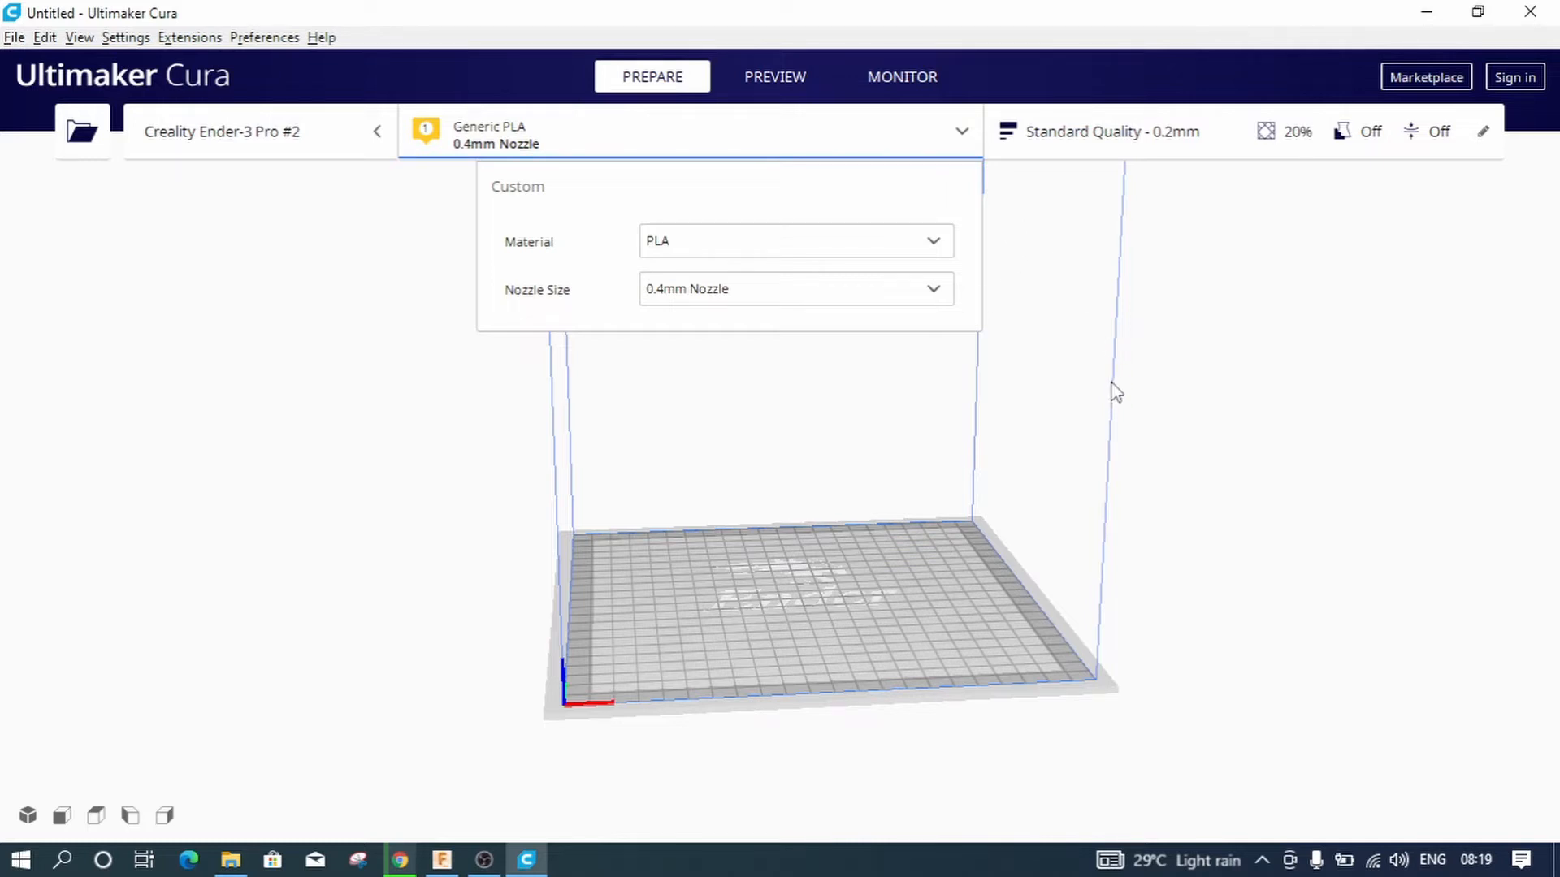
Show the custom print settings and expand the Quality, Walls, Top/Bottom, Infill and Material categories to review their values
{"action": "left_click", "coordinate": [1158, 154]}
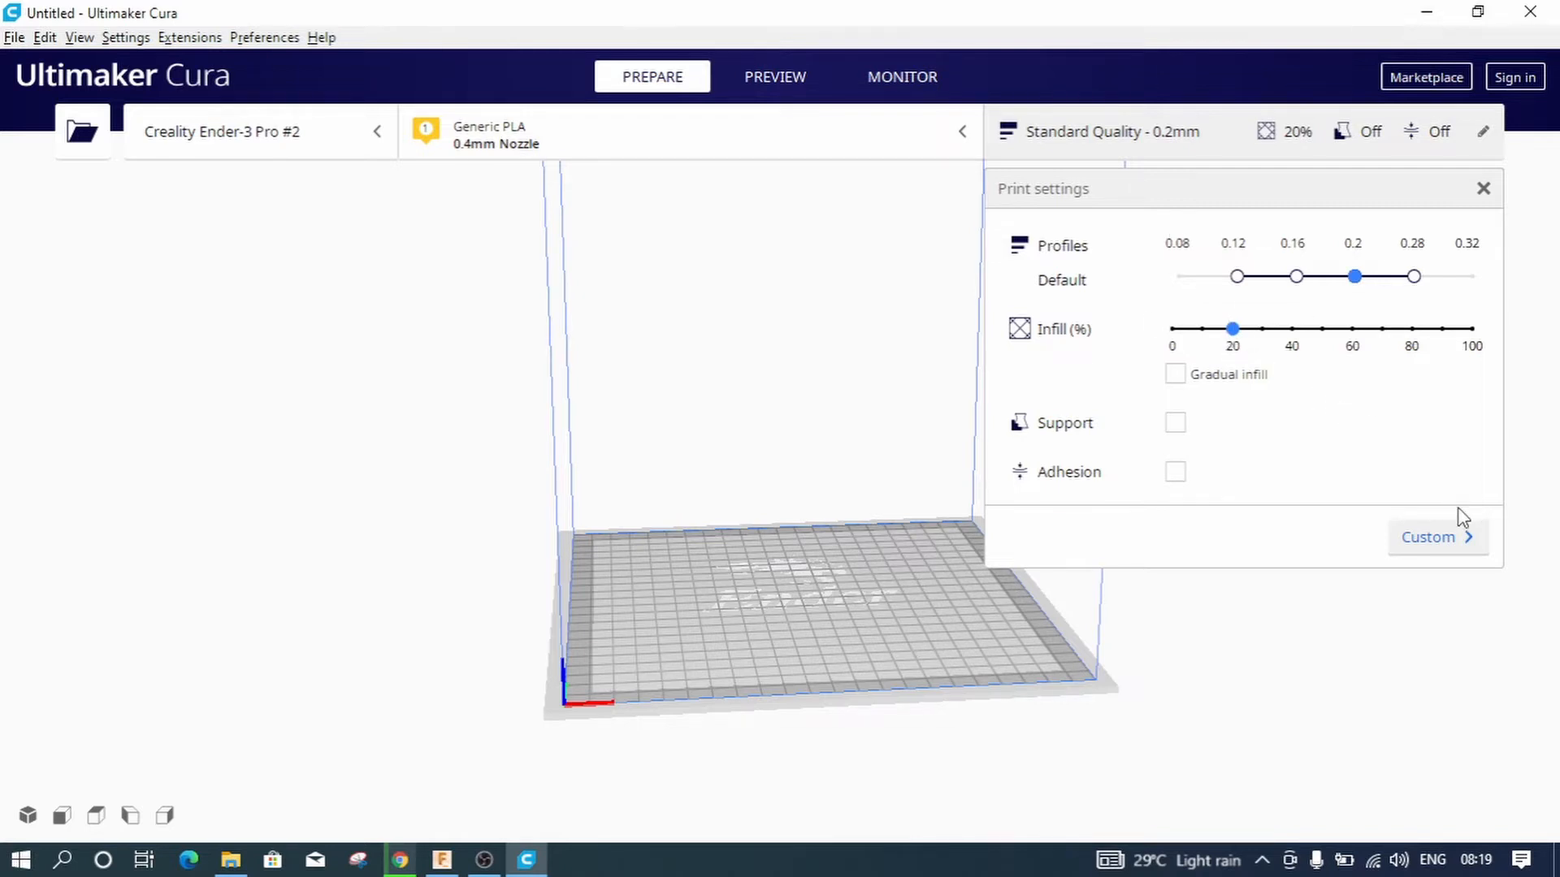
{"action": "left_click", "coordinate": [1450, 552]}
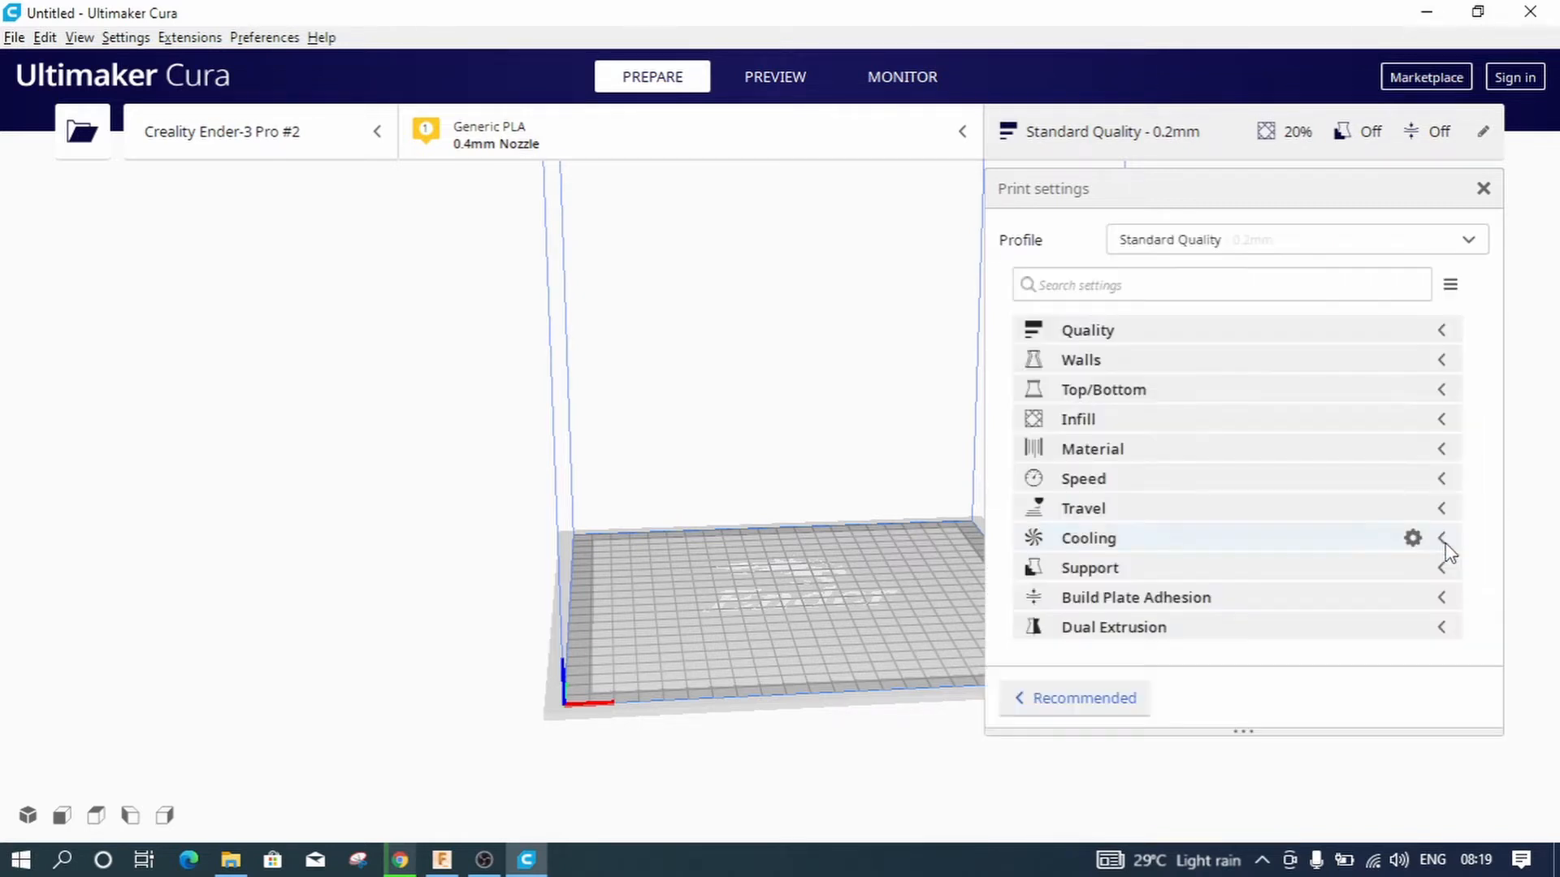
{"action": "left_click", "coordinate": [1443, 333]}
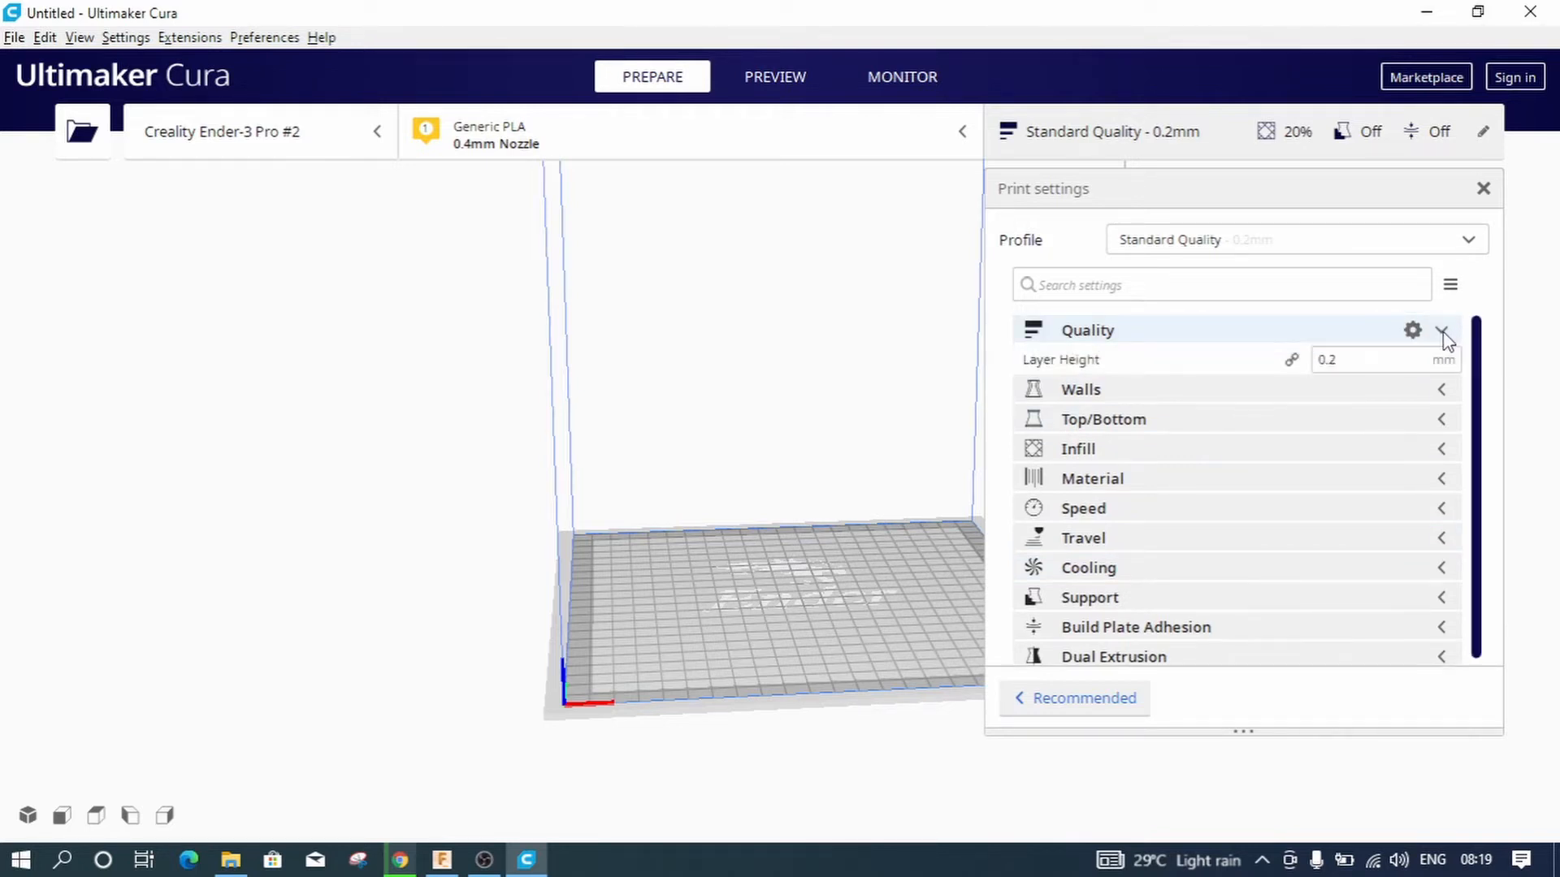
{"action": "left_click", "coordinate": [1443, 393]}
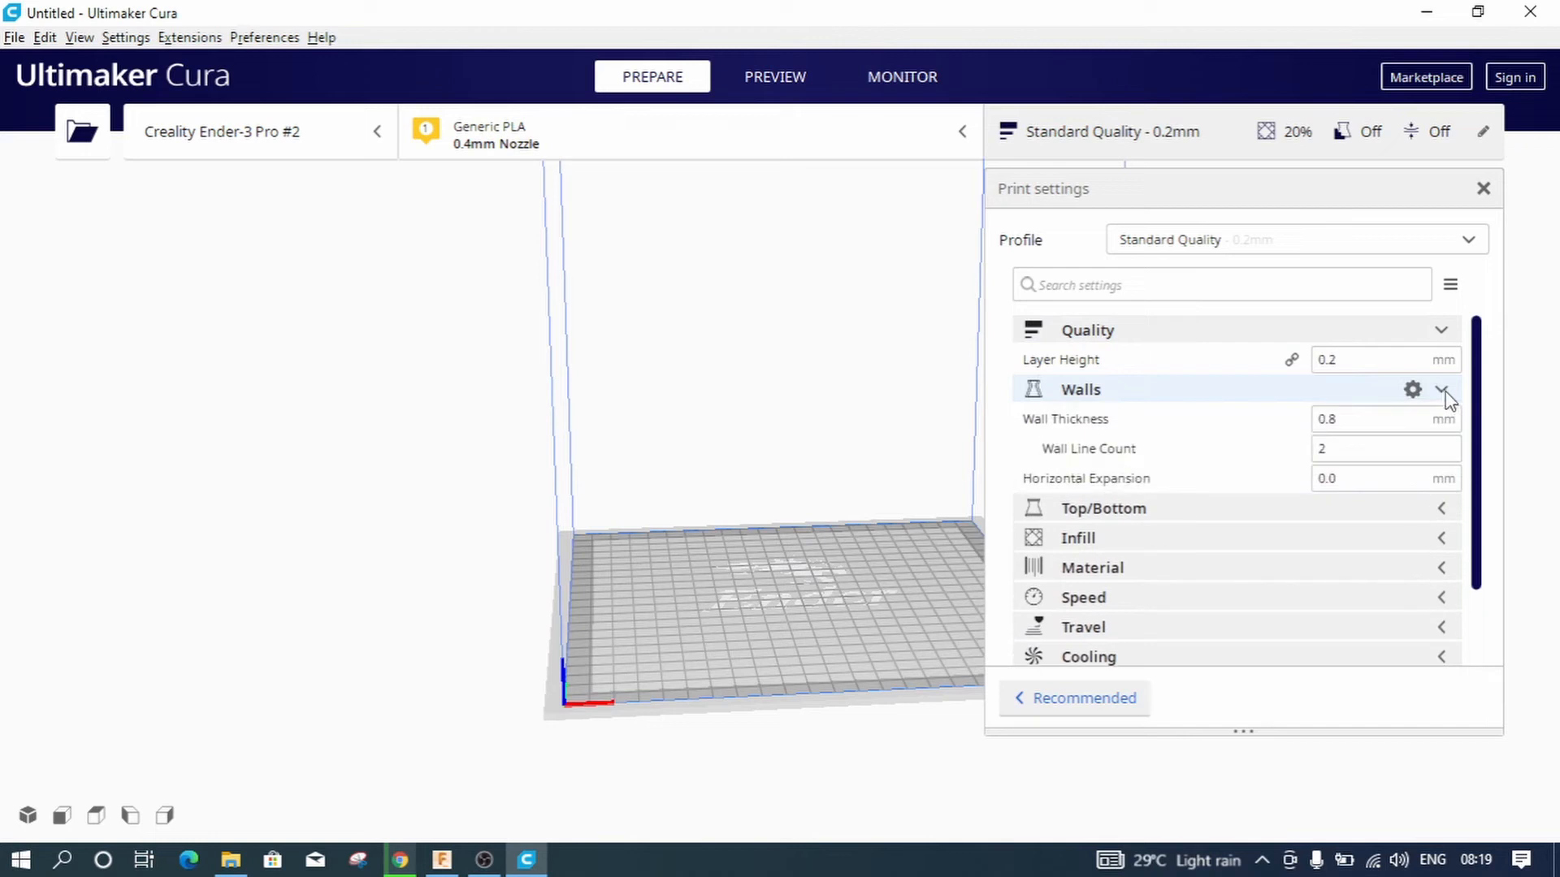
{"action": "left_click", "coordinate": [1443, 510]}
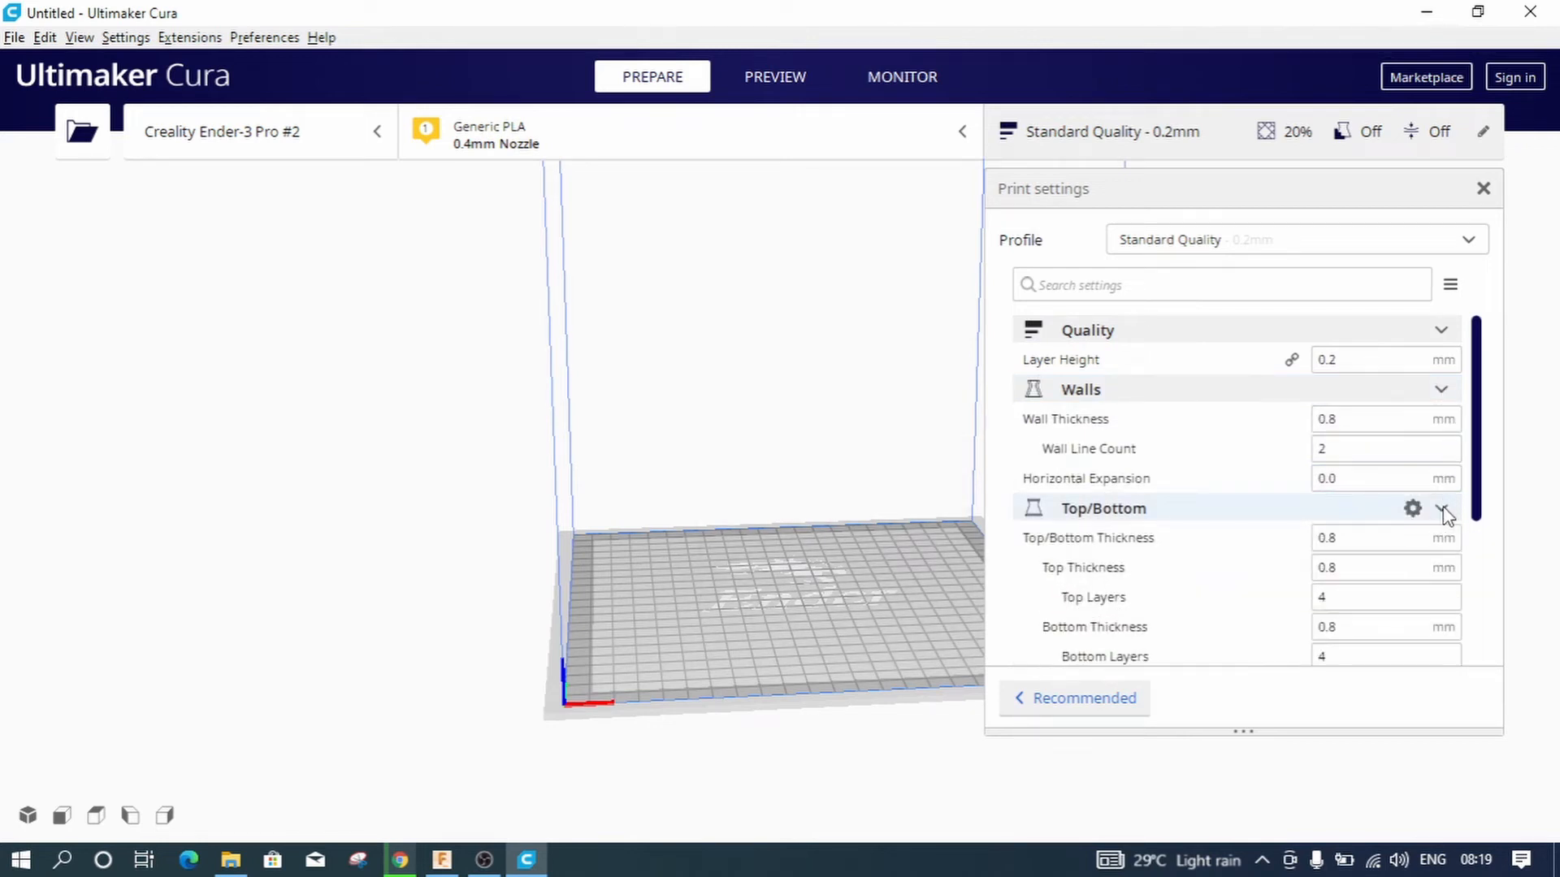
{"action": "scroll", "coordinate": [1443, 510], "scroll_direction": "down", "scroll_amount": 3}
{"action": "left_click", "coordinate": [1443, 444]}
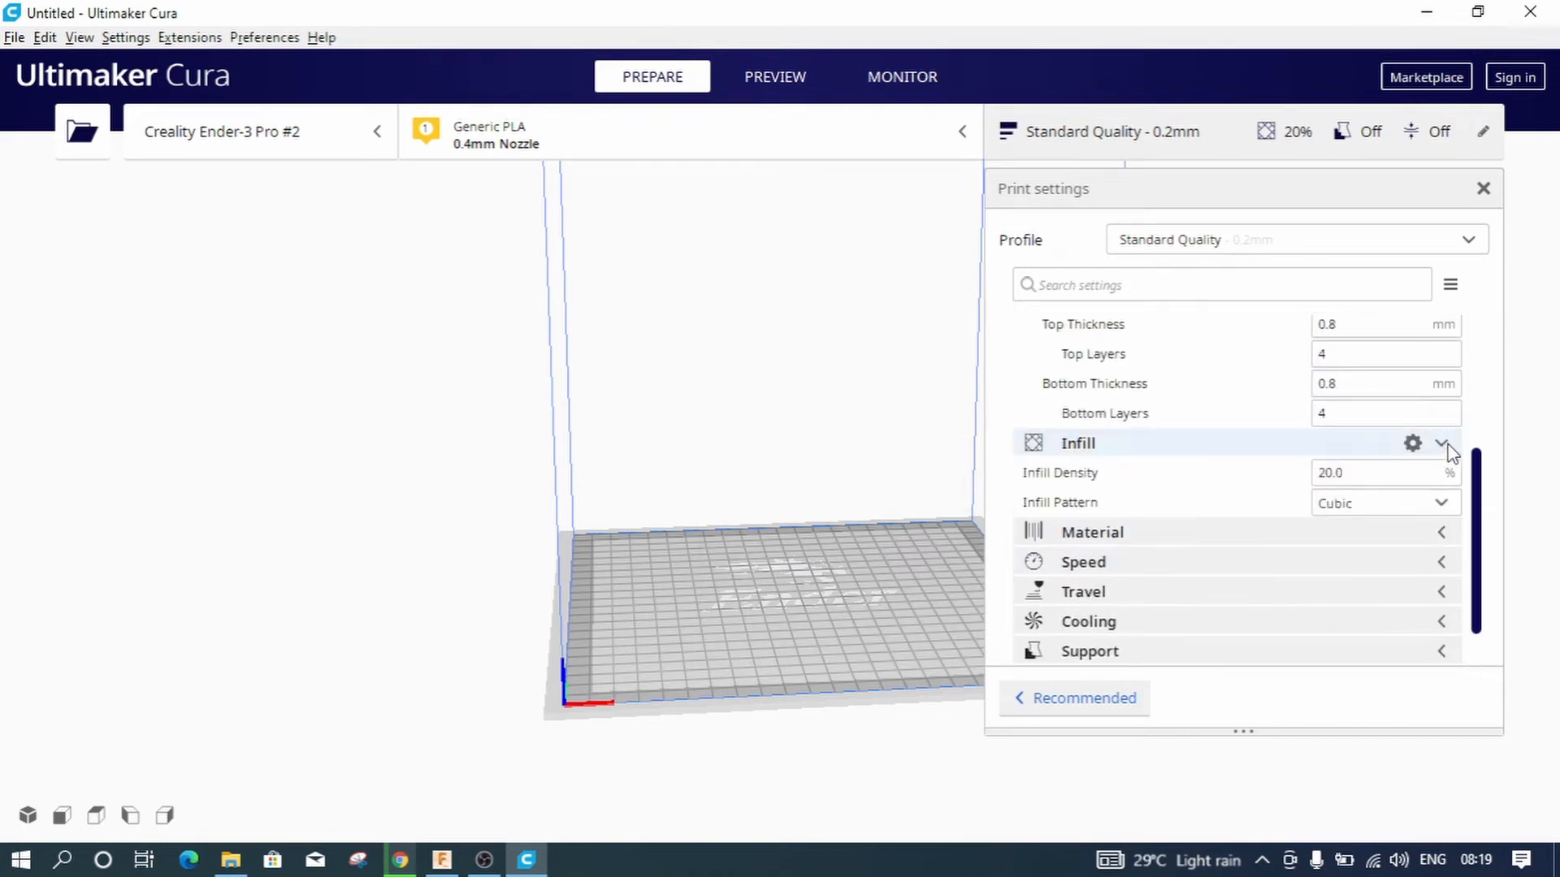
{"action": "scroll", "coordinate": [1446, 446], "scroll_direction": "down", "scroll_amount": 1}
{"action": "left_click", "coordinate": [1444, 474]}
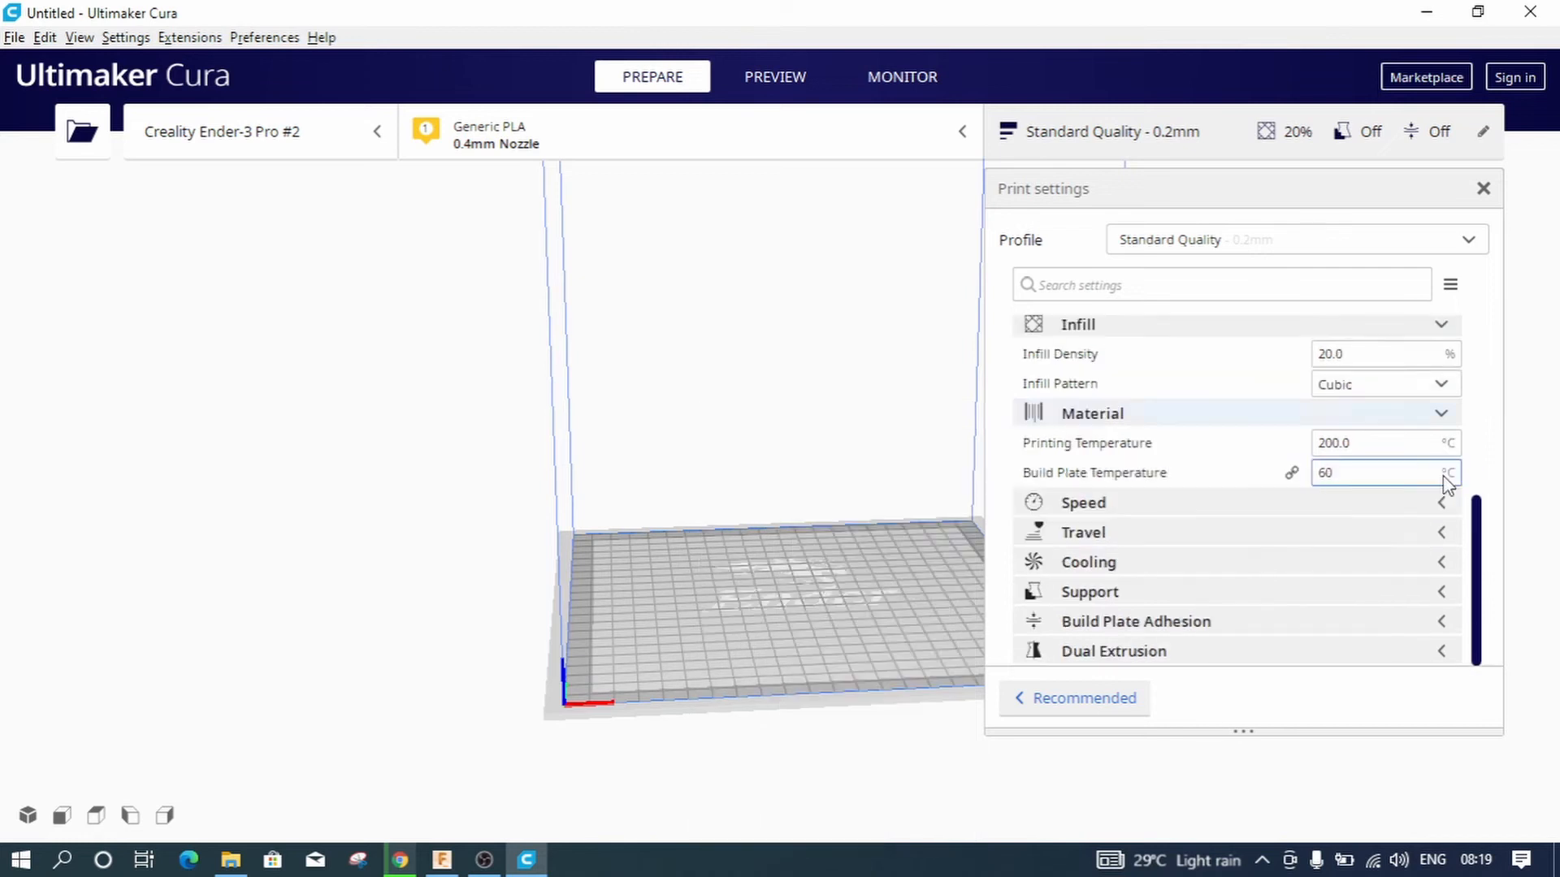
Expand the Speed, Travel, Cooling, Support, Build Plate Adhesion and Dual Extrusion categories to review their options
{"action": "left_click", "coordinate": [1443, 503]}
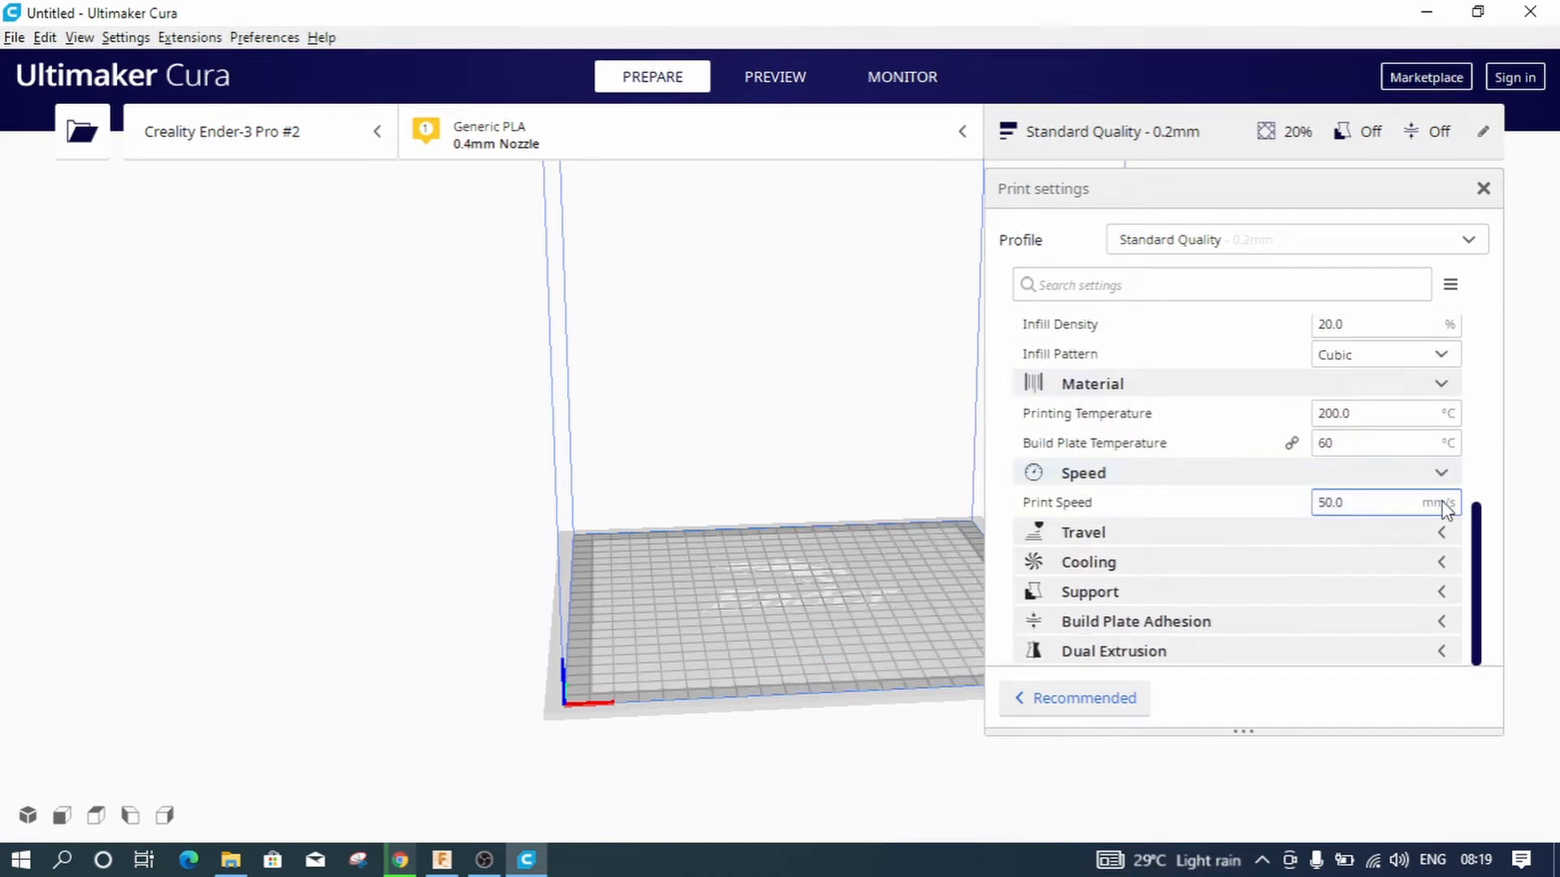
{"action": "left_click", "coordinate": [1446, 533]}
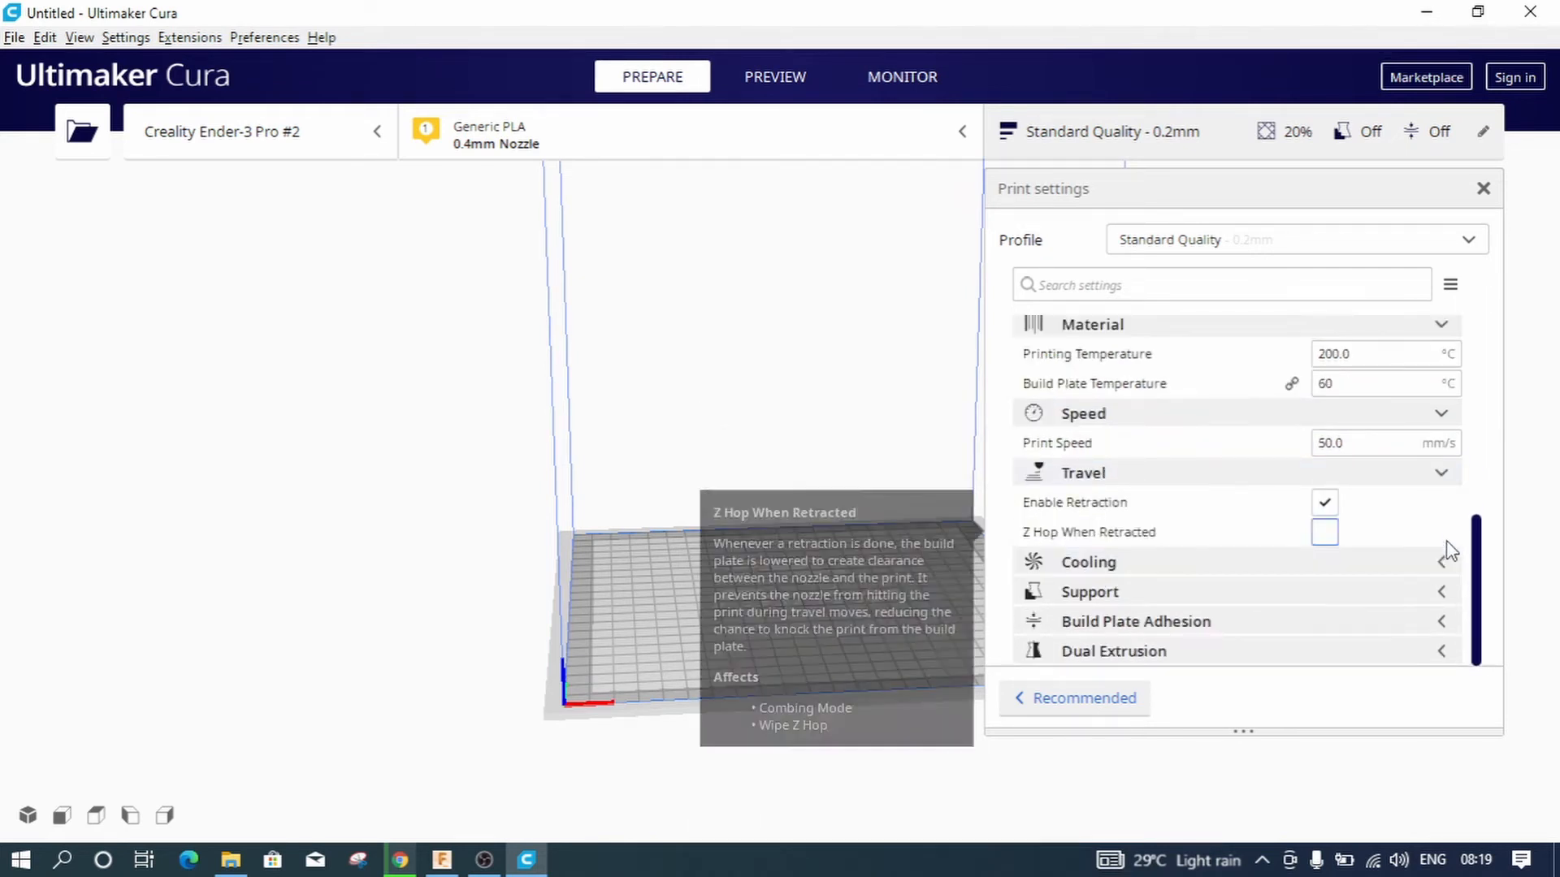
{"action": "left_click", "coordinate": [1444, 563]}
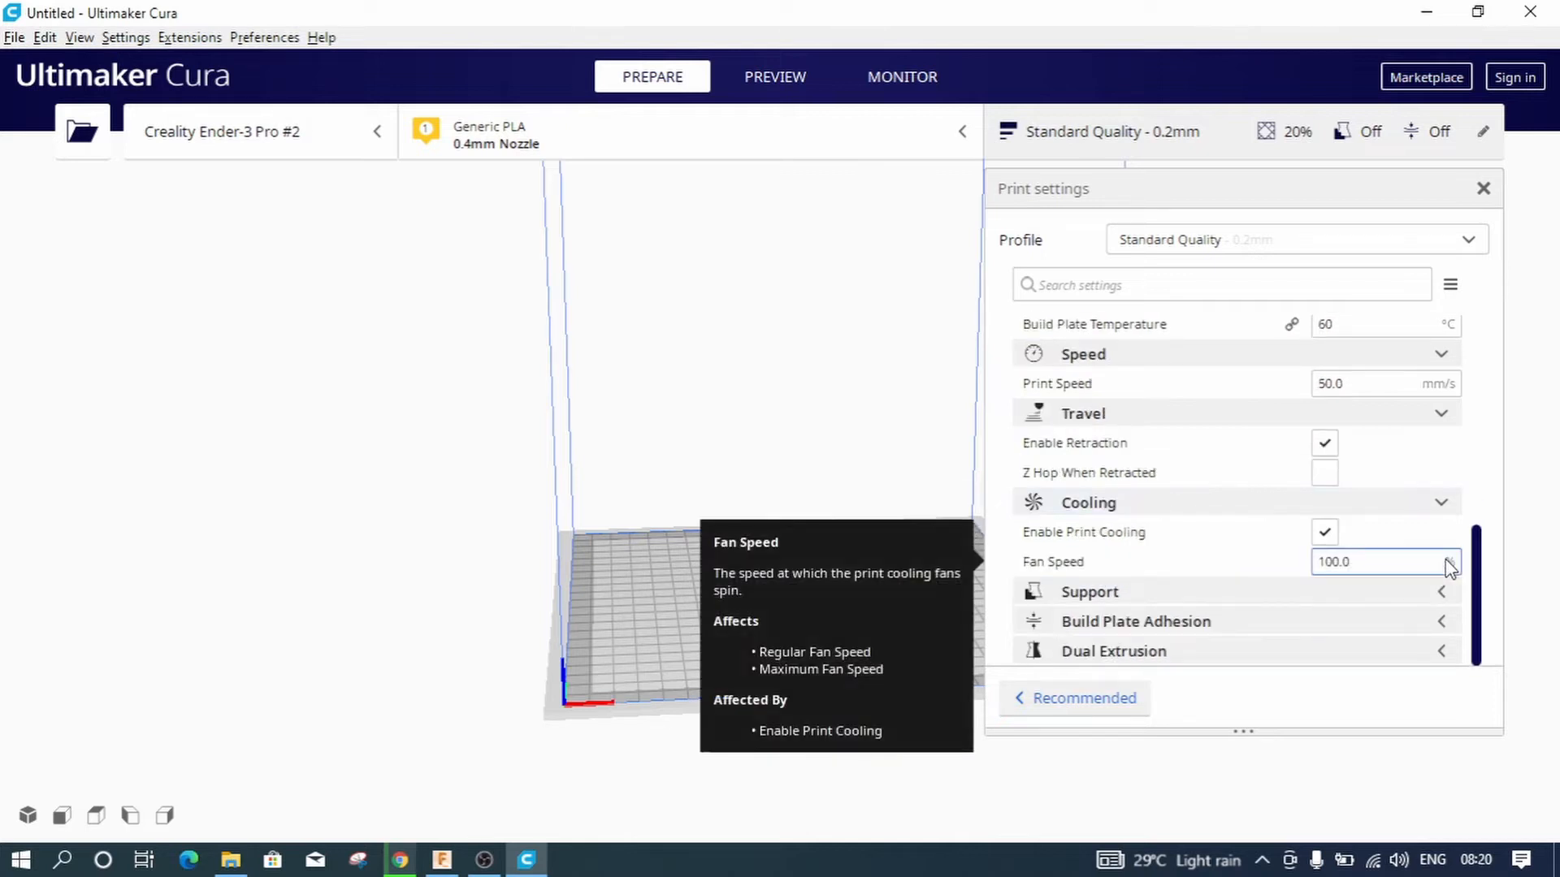
{"action": "left_click", "coordinate": [1446, 592]}
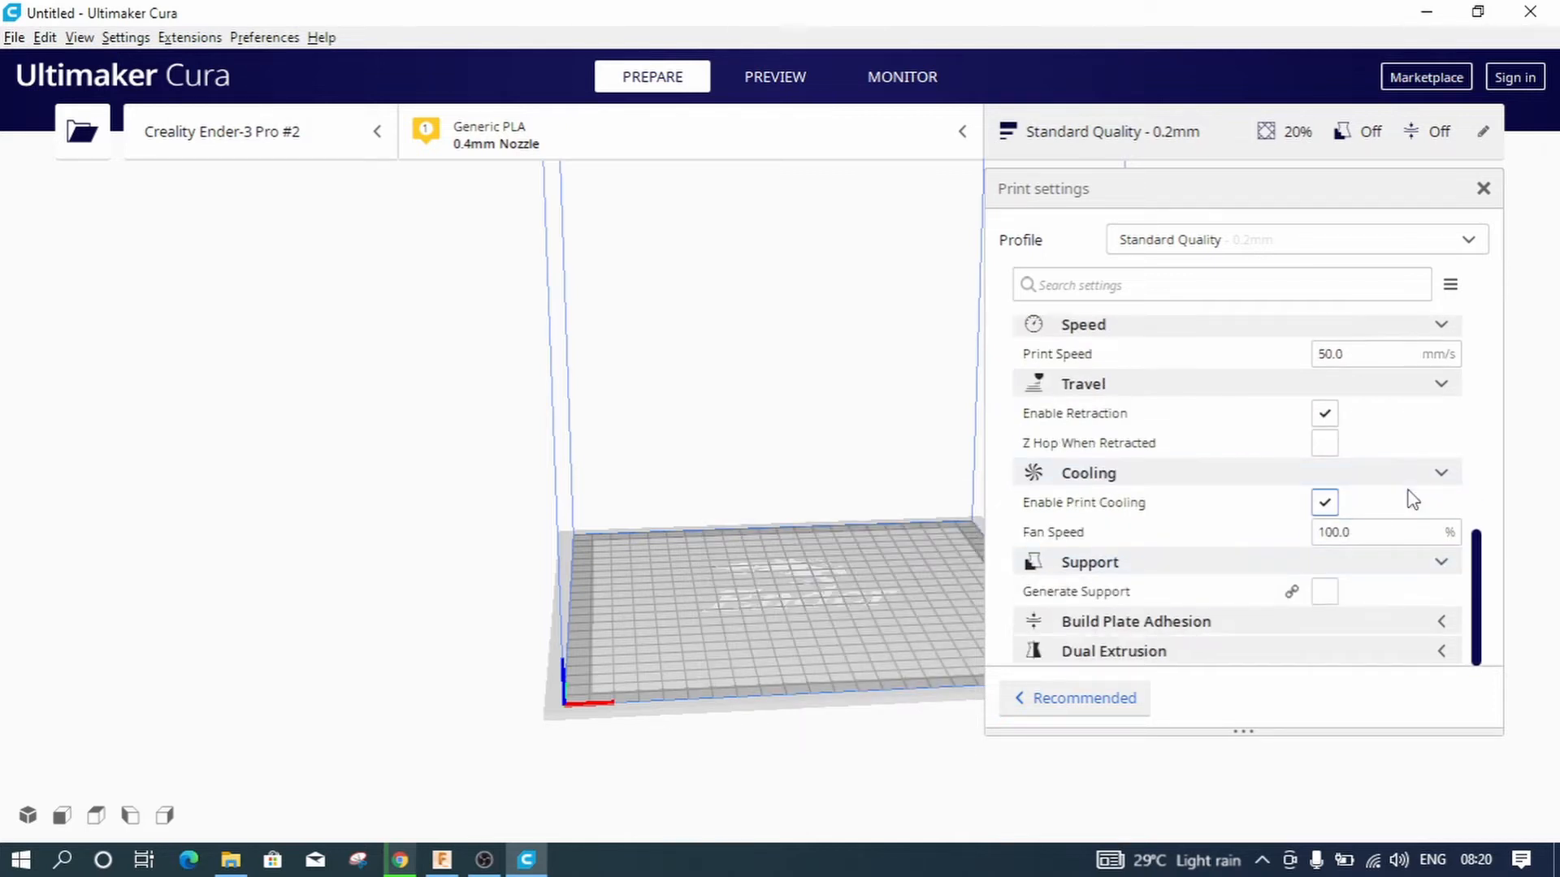
{"action": "left_click", "coordinate": [1441, 622]}
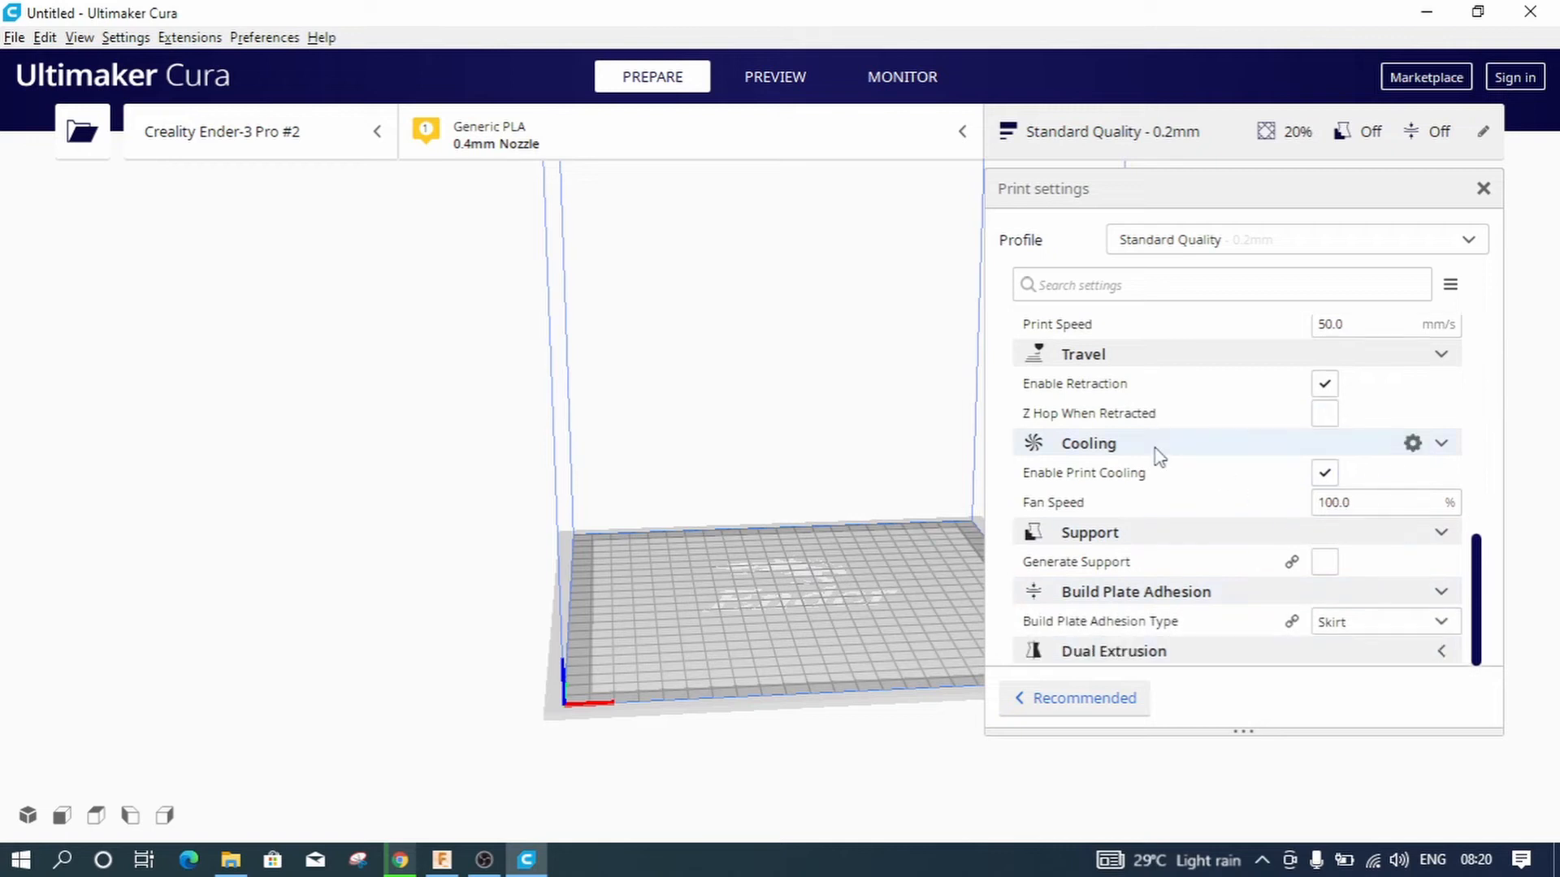
{"action": "left_click", "coordinate": [1443, 654]}
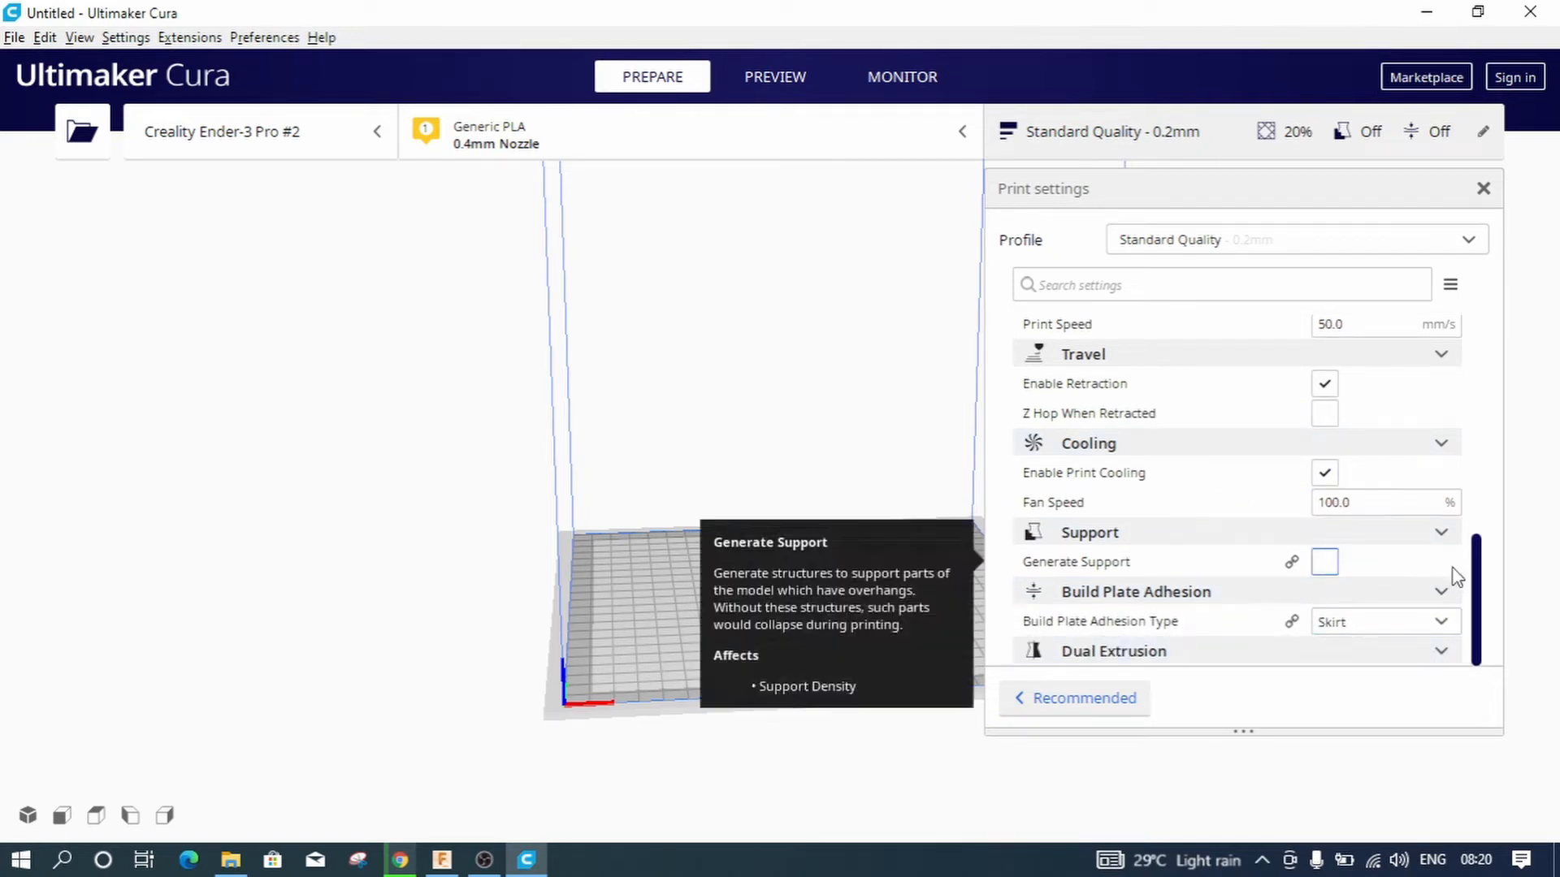
Collapse the Walls category in the custom print settings and close the settings
{"action": "left_click_drag", "start_coordinate": [1479, 569], "coordinate": [1480, 329]}
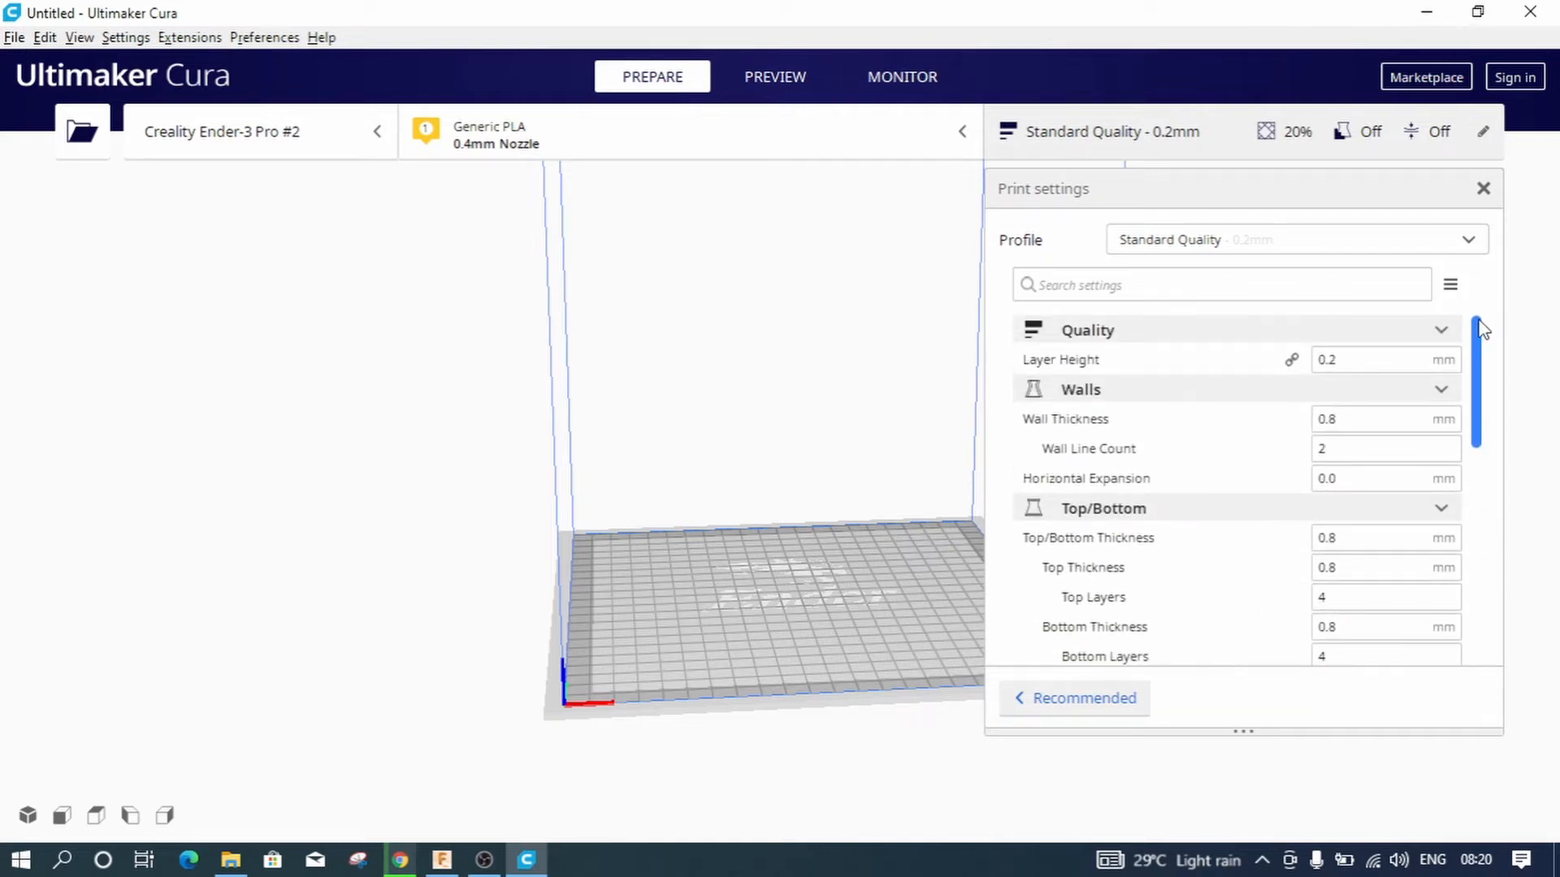
{"action": "left_click", "coordinate": [1443, 393]}
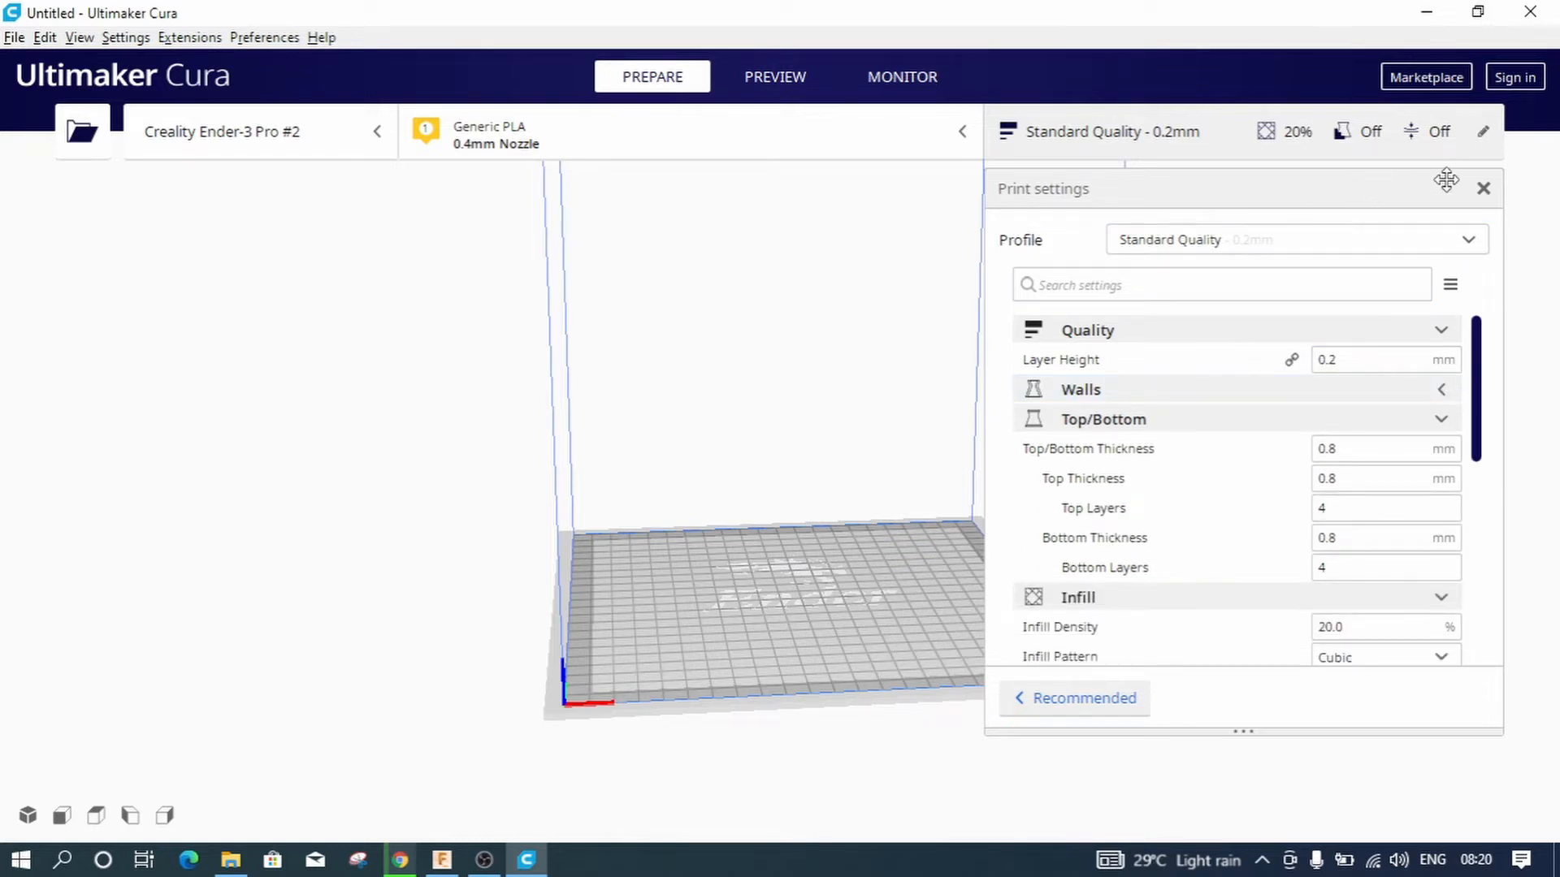
{"action": "left_click", "coordinate": [1483, 189]}
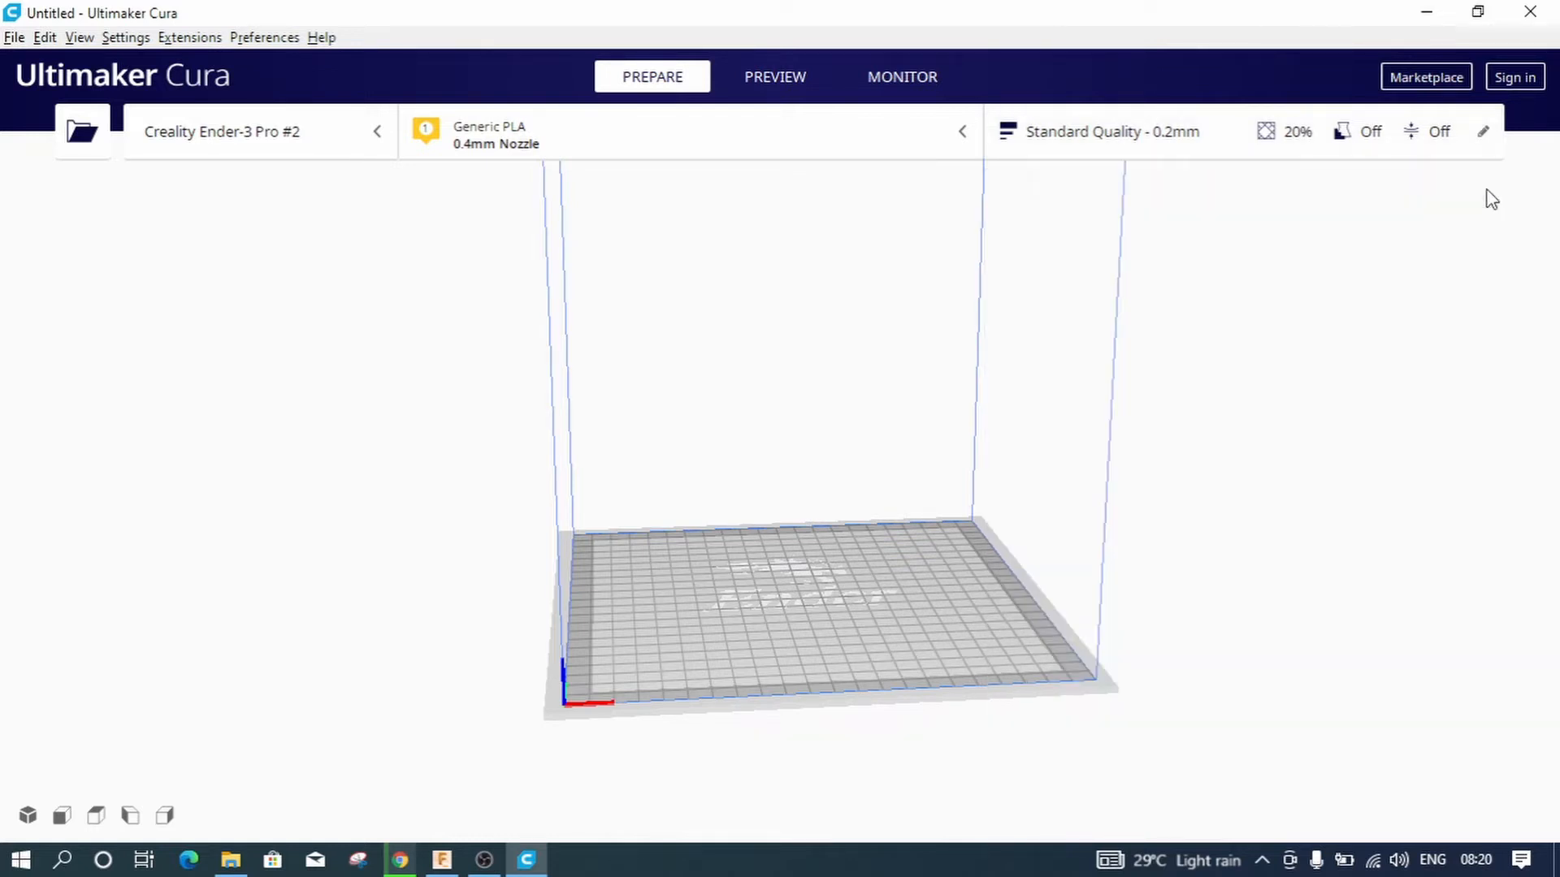
{"action": "left_click", "coordinate": [1132, 134]}
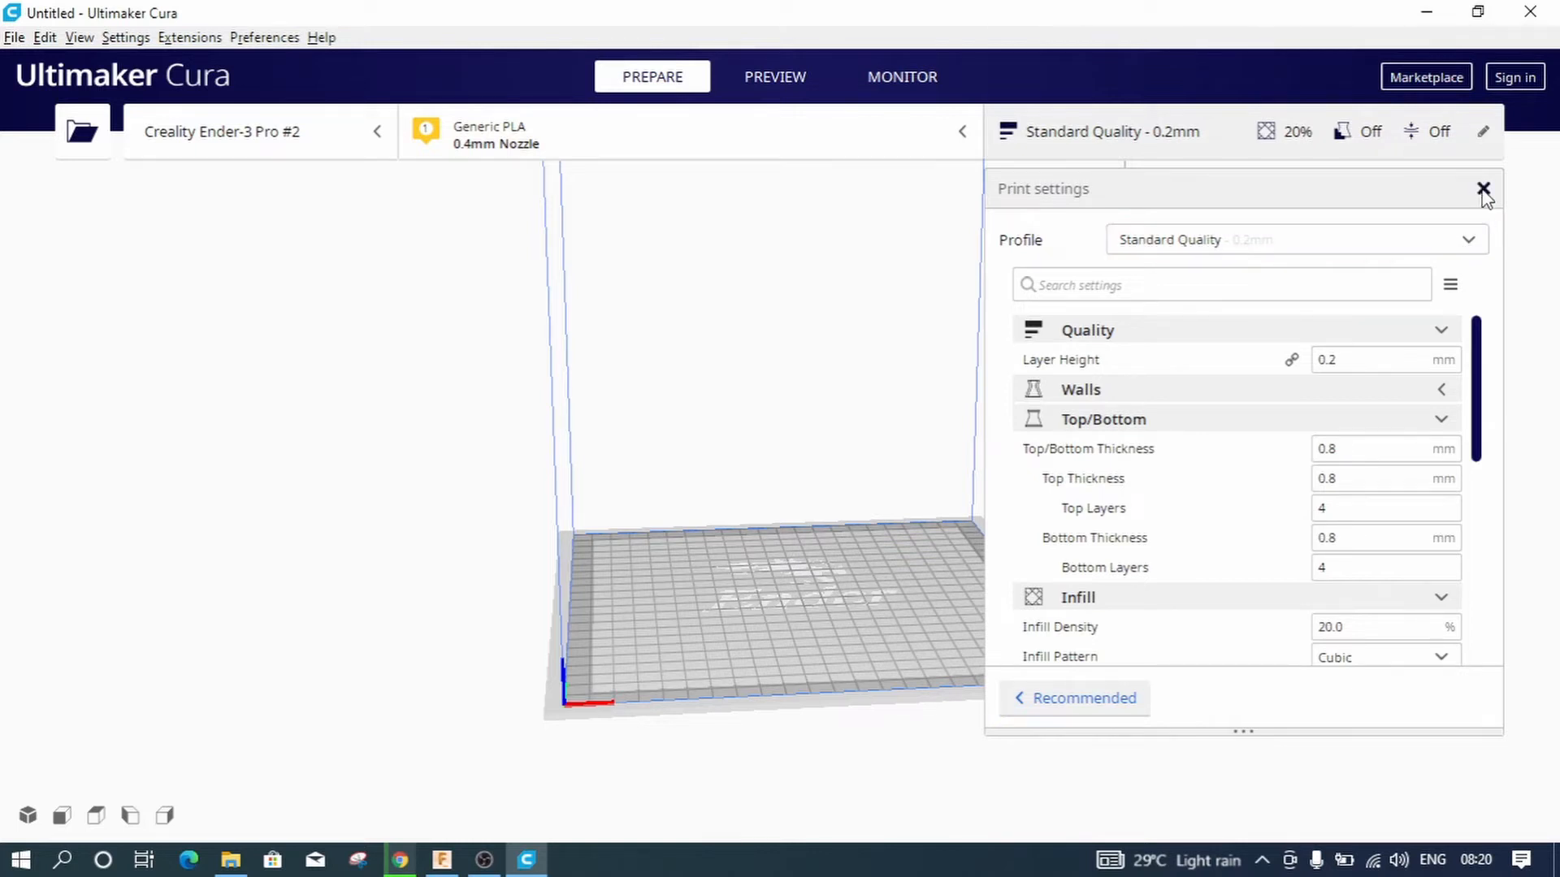
{"action": "left_click", "coordinate": [1483, 192]}
Return the print settings to the recommended mode, set the infill to 50% and close the settings
{"action": "left_click", "coordinate": [1152, 144]}
{"action": "left_click", "coordinate": [1097, 698]}
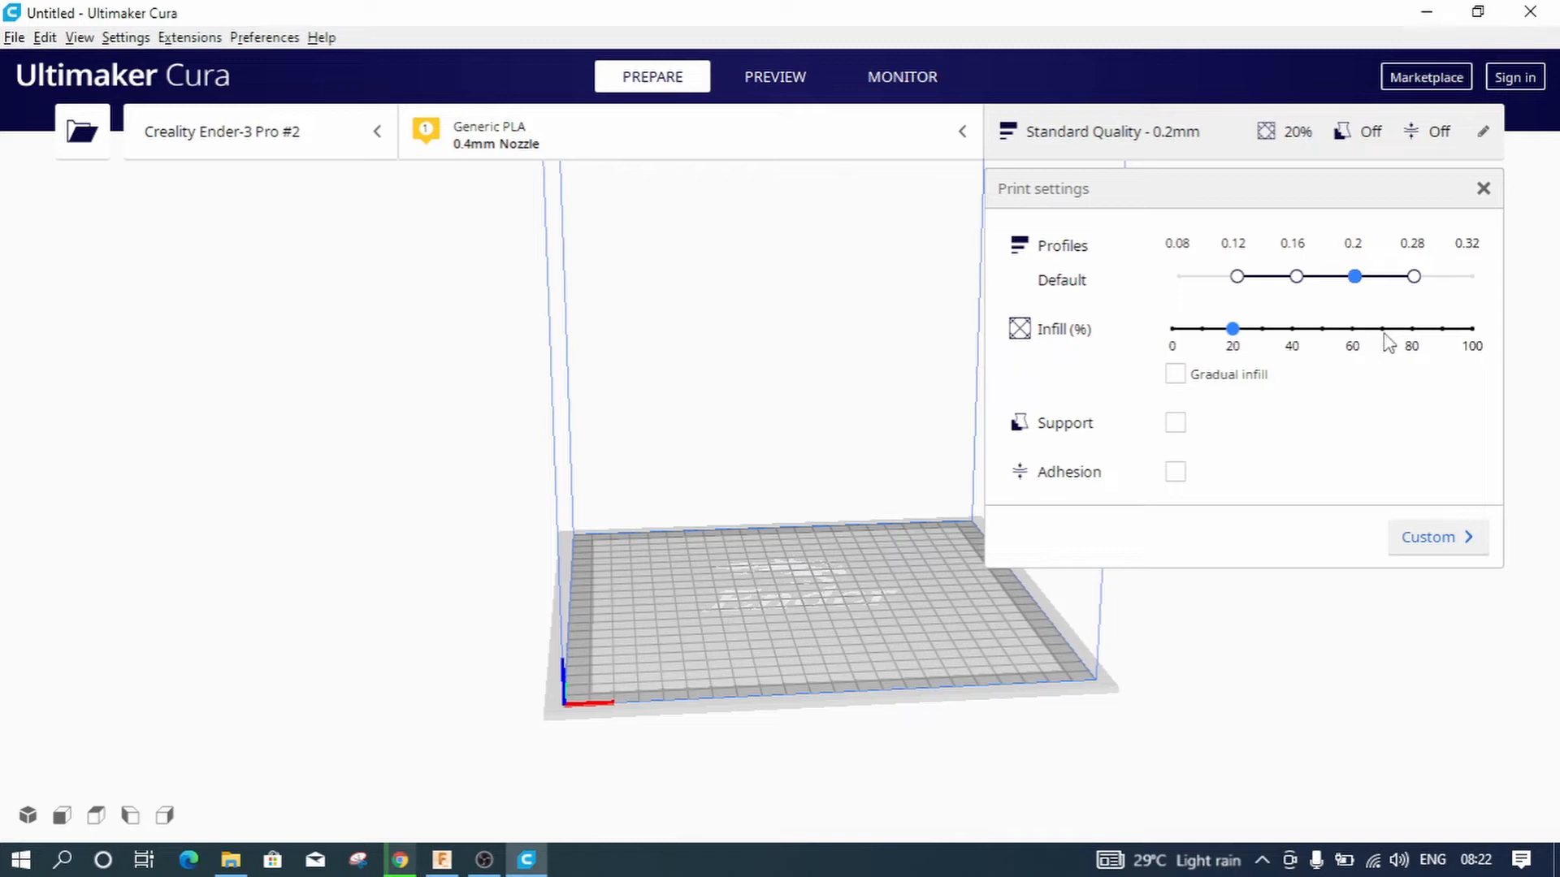
{"action": "left_click_drag", "start_coordinate": [1234, 329], "coordinate": [1322, 339]}
{"action": "left_click", "coordinate": [1484, 190]}
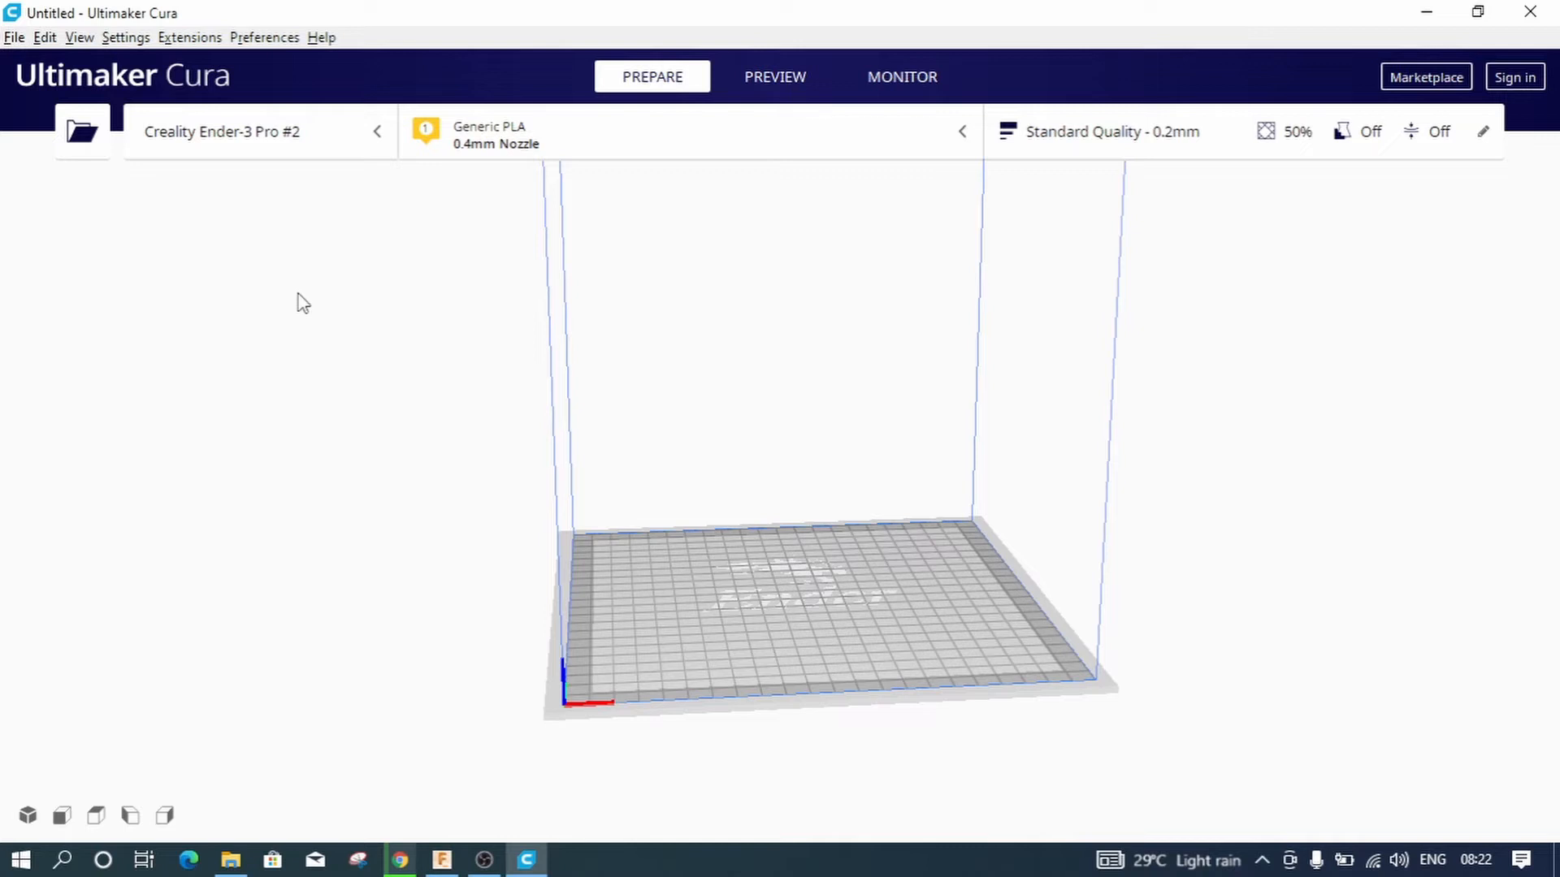
Switch to Chrome and read through the Wikipedia article on the STL file format, including its introduction and the ASCII and binary sections
{"action": "left_click", "coordinate": [400, 860]}
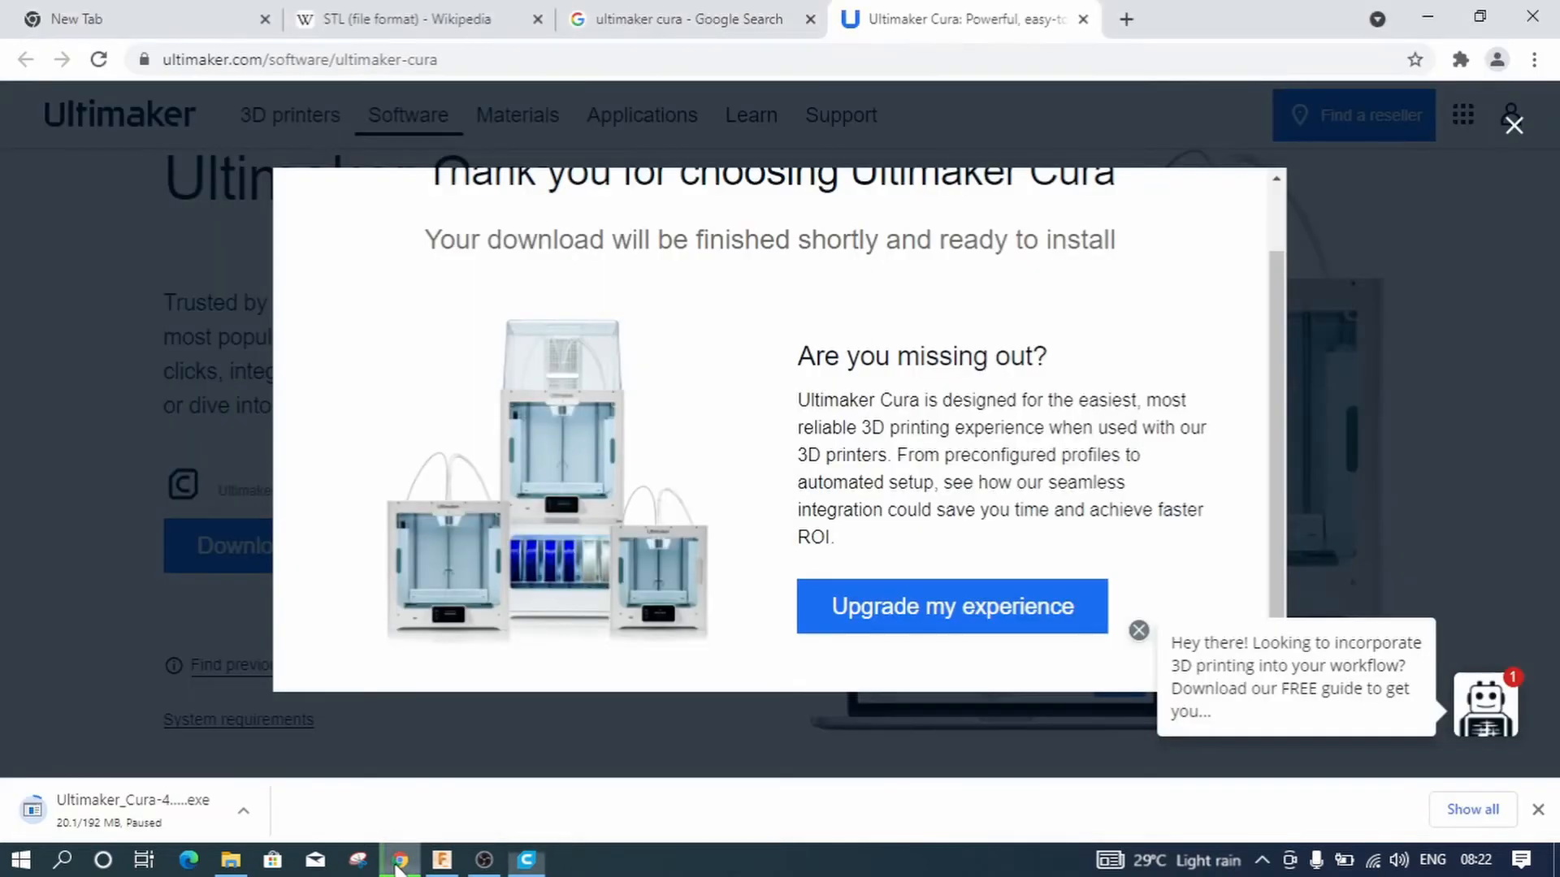
{"action": "left_click", "coordinate": [428, 18]}
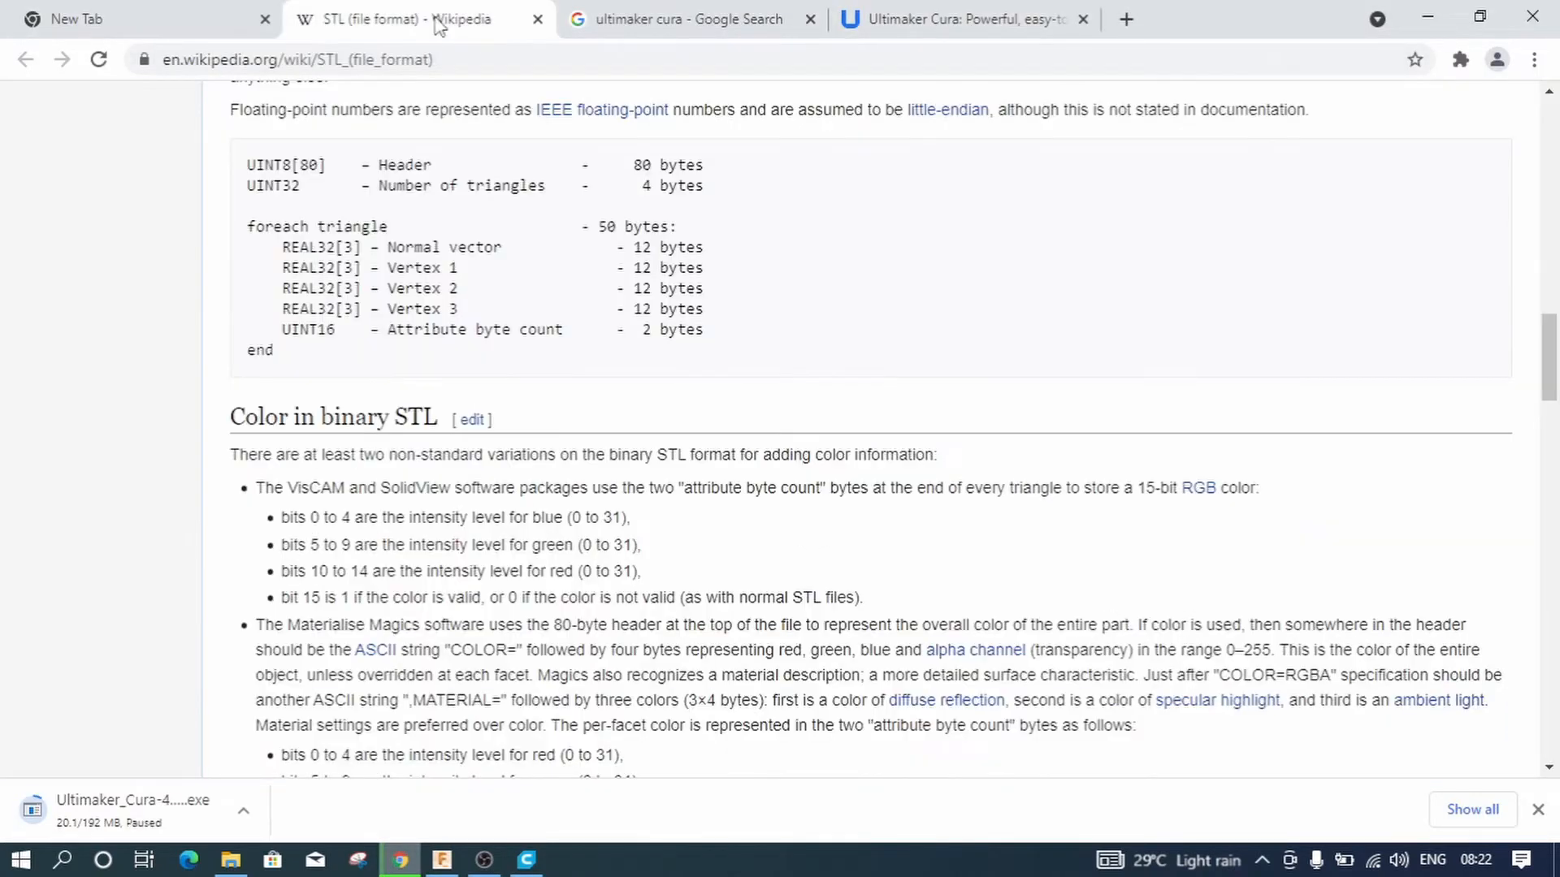
{"action": "scroll", "coordinate": [963, 558], "scroll_direction": "up", "scroll_amount": 4}
{"action": "scroll", "coordinate": [962, 568], "scroll_direction": "up", "scroll_amount": 15}
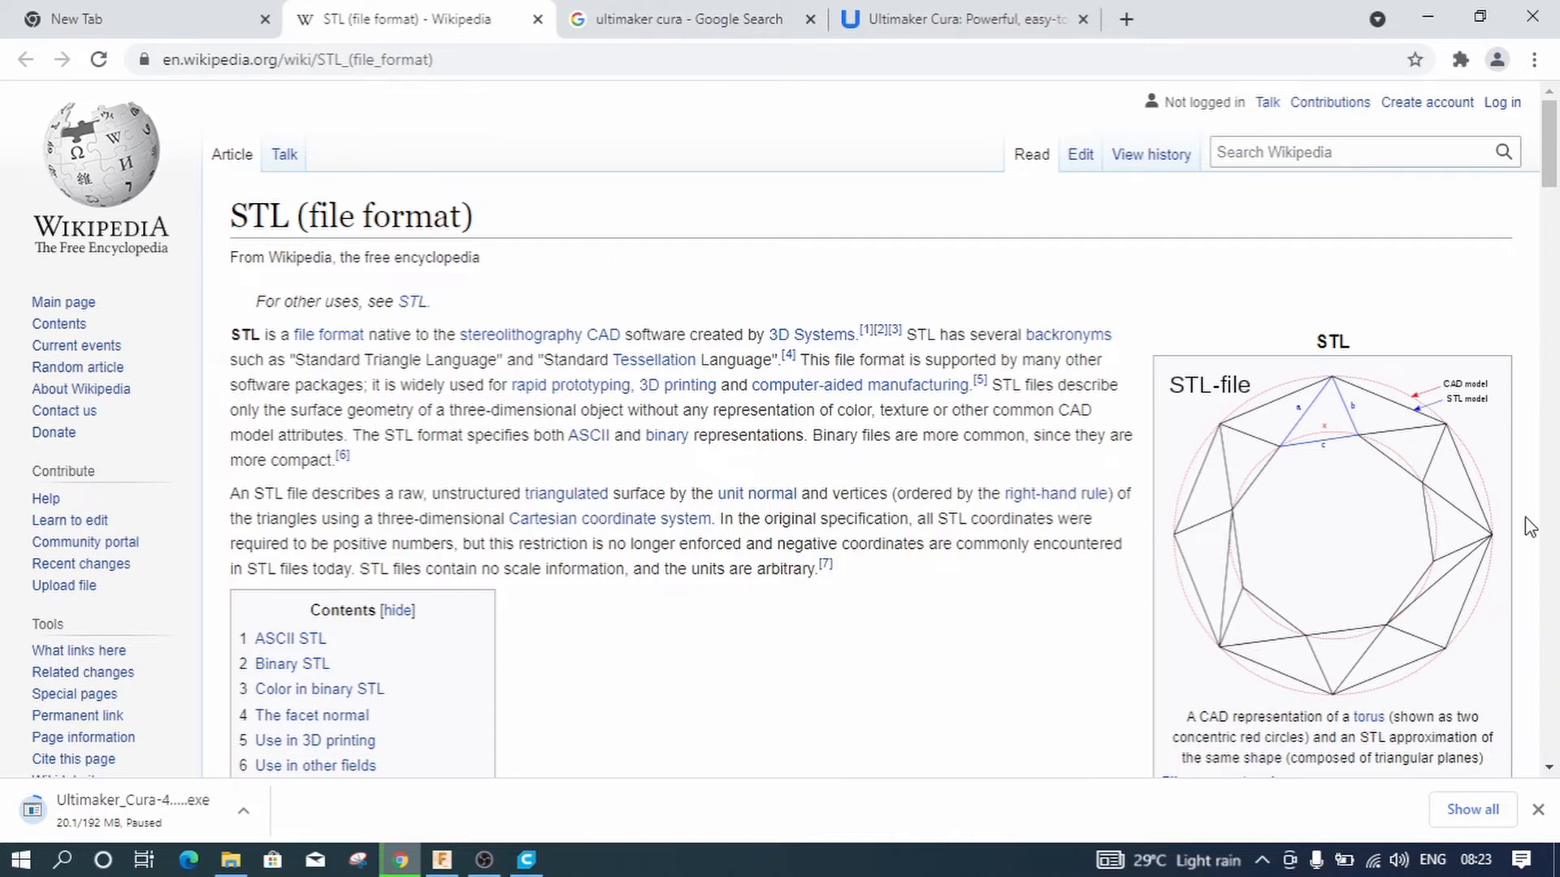
{"action": "scroll", "coordinate": [1531, 526], "scroll_direction": "down", "scroll_amount": 2}
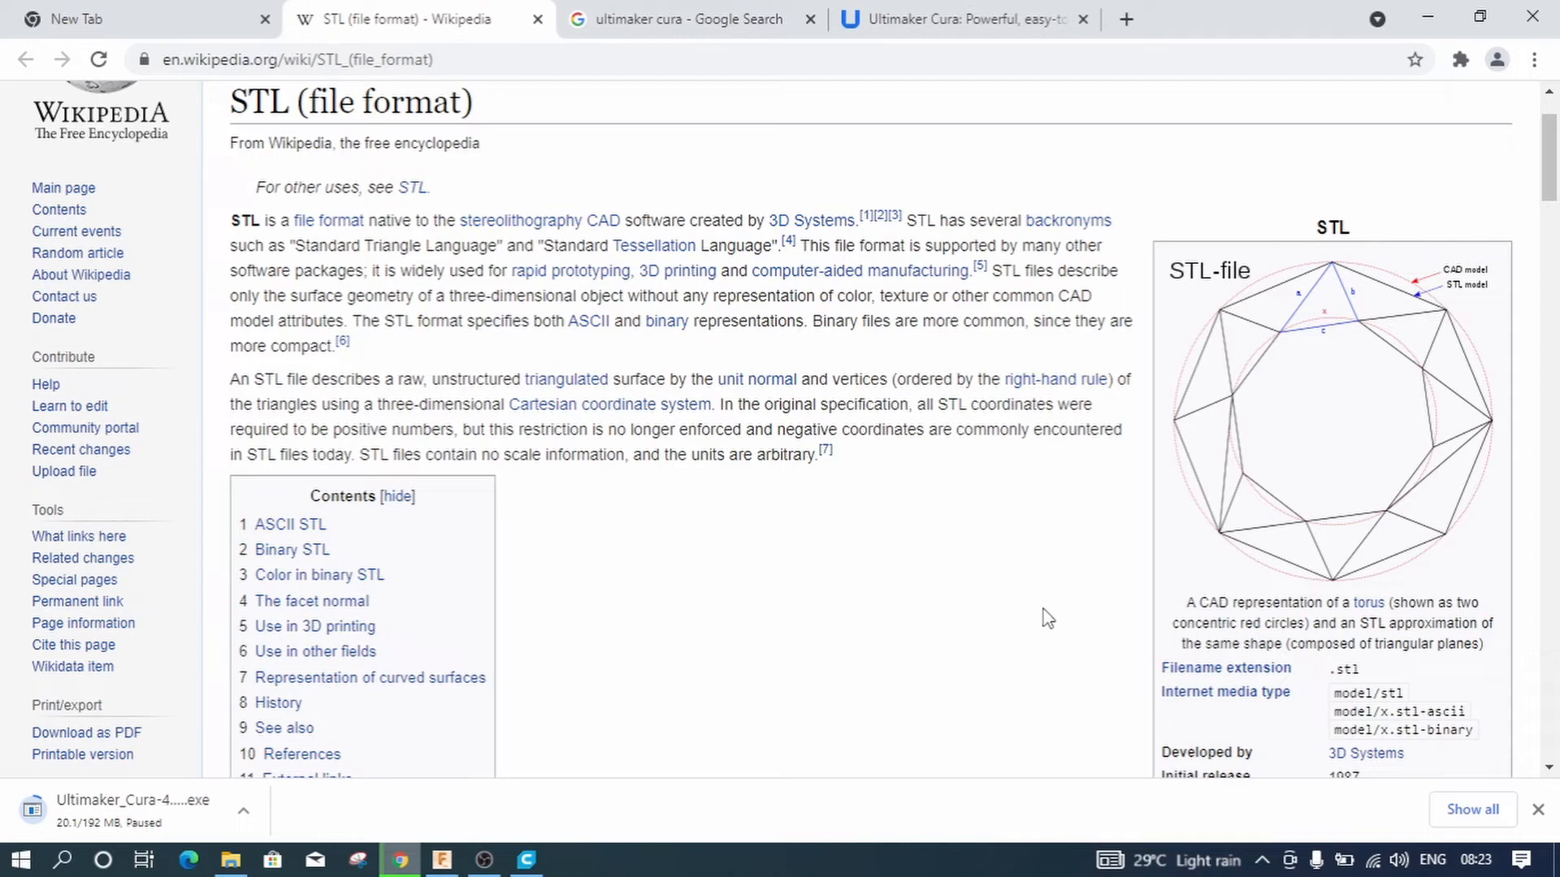
{"action": "scroll", "coordinate": [1047, 642], "scroll_direction": "down", "scroll_amount": 4}
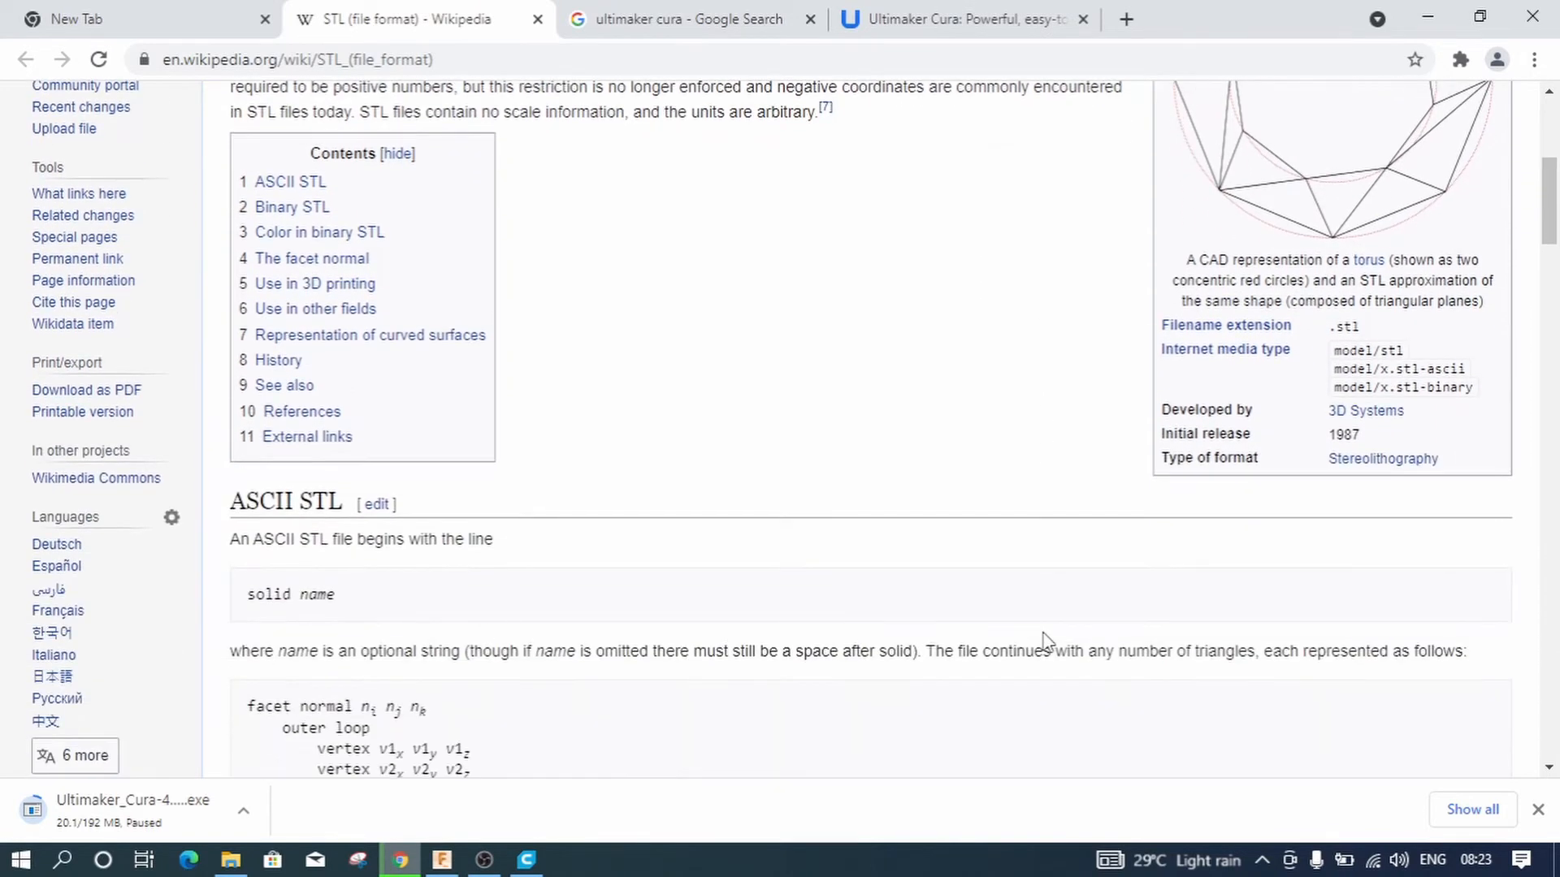
{"action": "scroll", "coordinate": [1075, 589], "scroll_direction": "down", "scroll_amount": 2}
{"action": "scroll", "coordinate": [1073, 593], "scroll_direction": "down", "scroll_amount": 9}
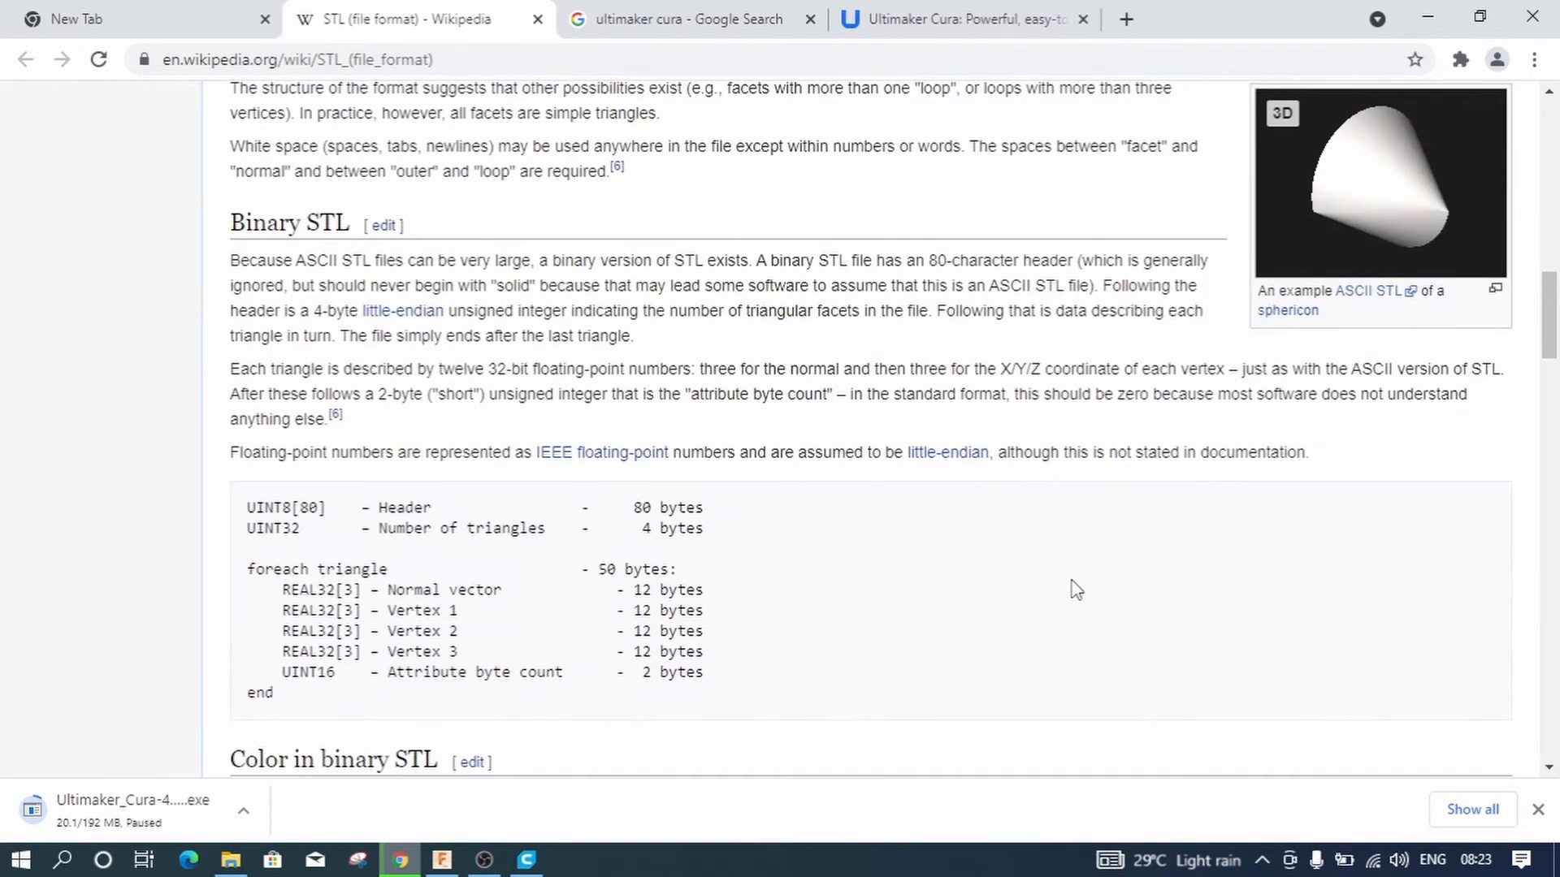
{"action": "scroll", "coordinate": [932, 609], "scroll_direction": "up", "scroll_amount": 15}
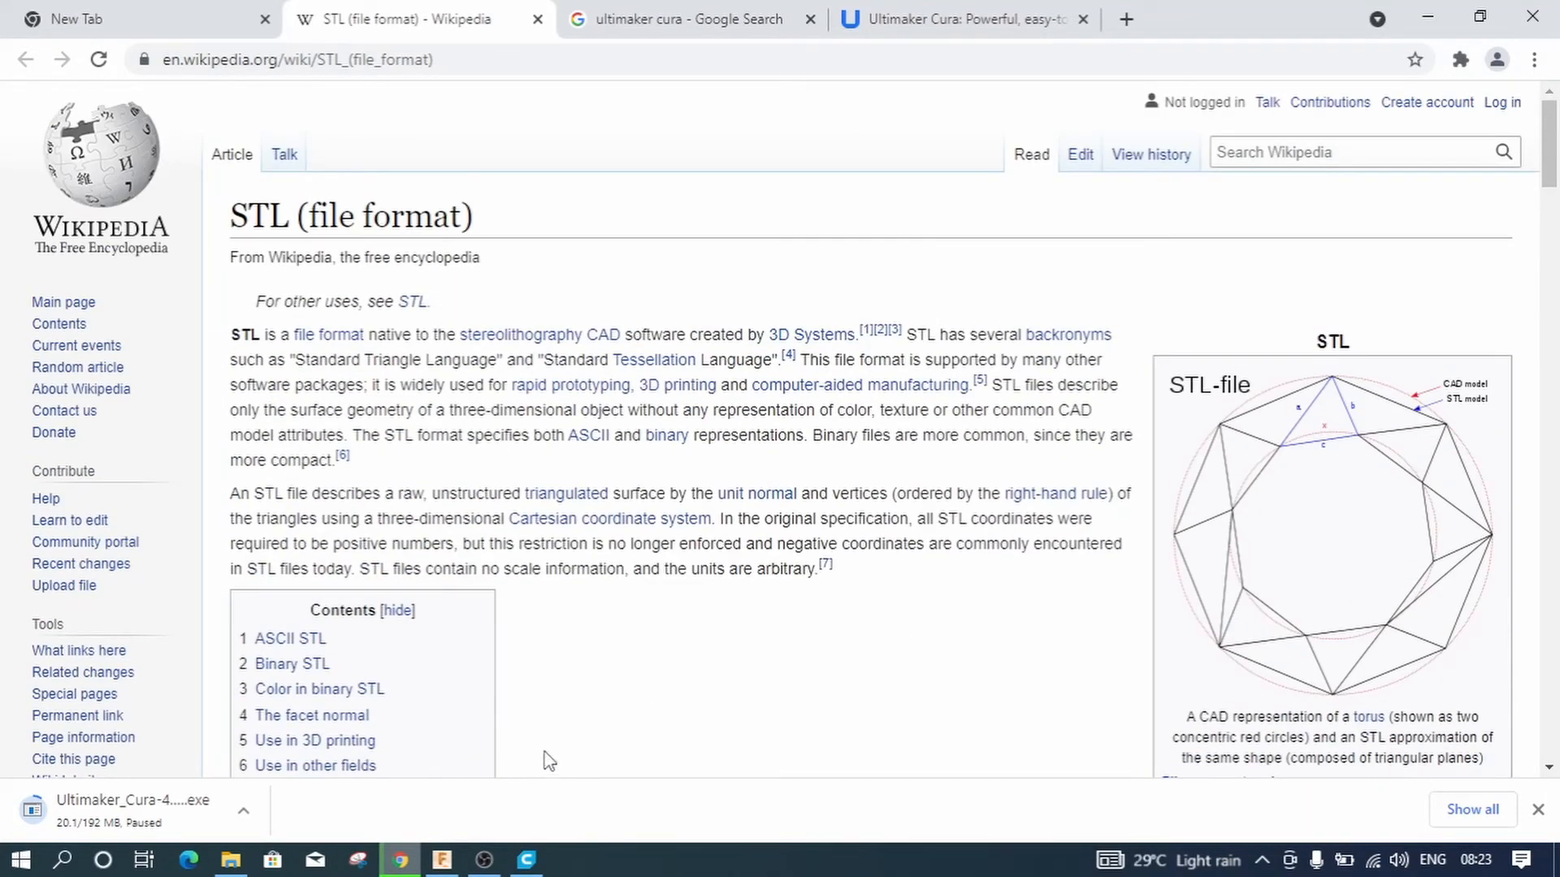
Switch to Fusion 360 and start exporting the F-E Concept Uwatt17 design with STL as the file type
{"action": "left_click", "coordinate": [442, 860]}
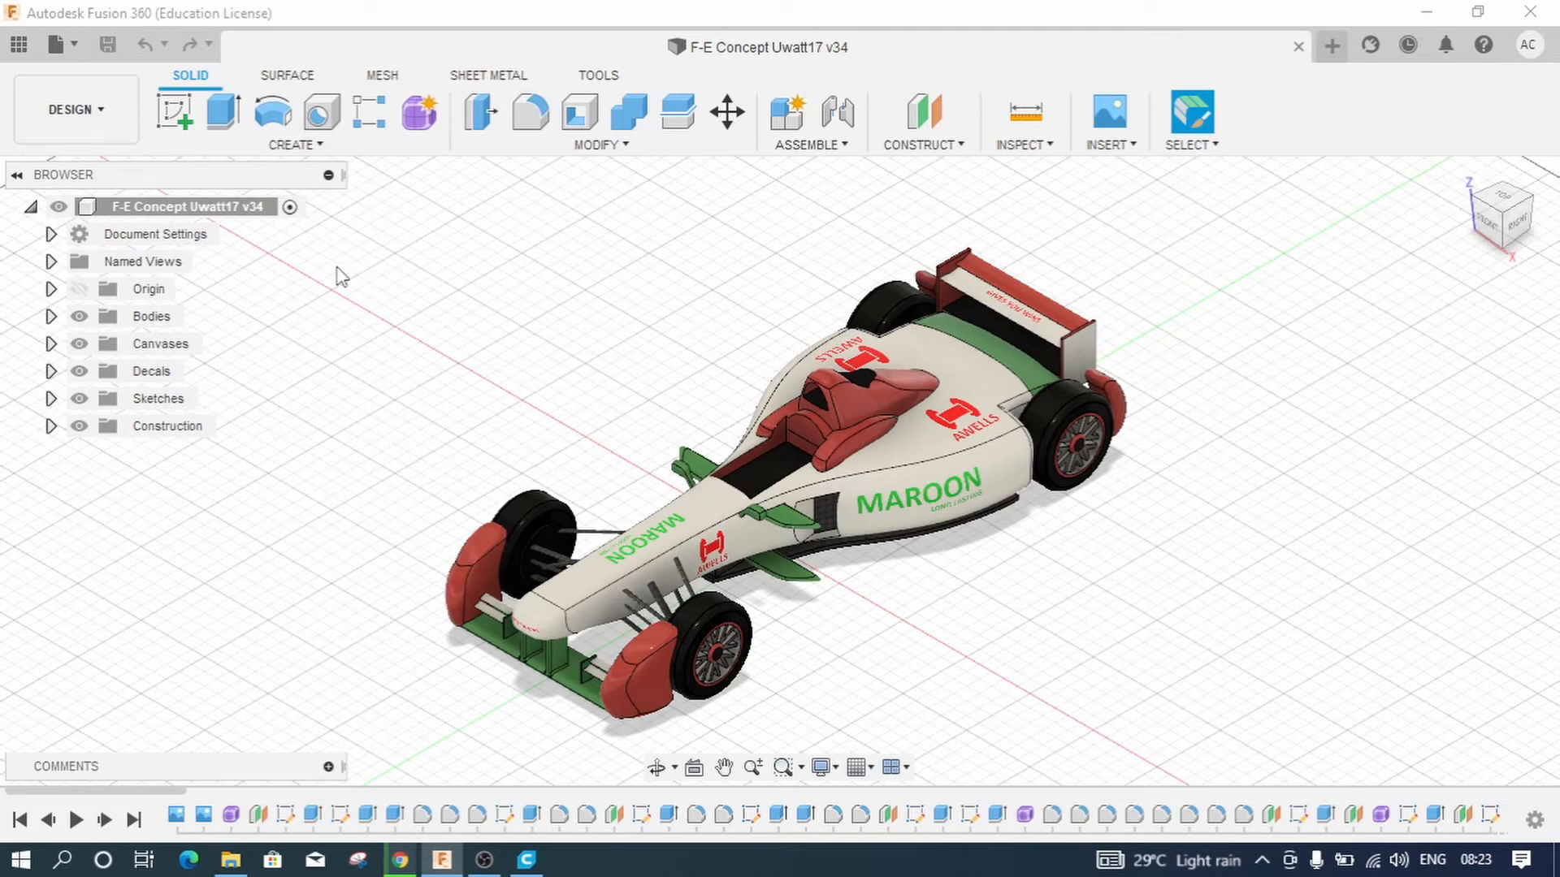
{"action": "left_click", "coordinate": [66, 50]}
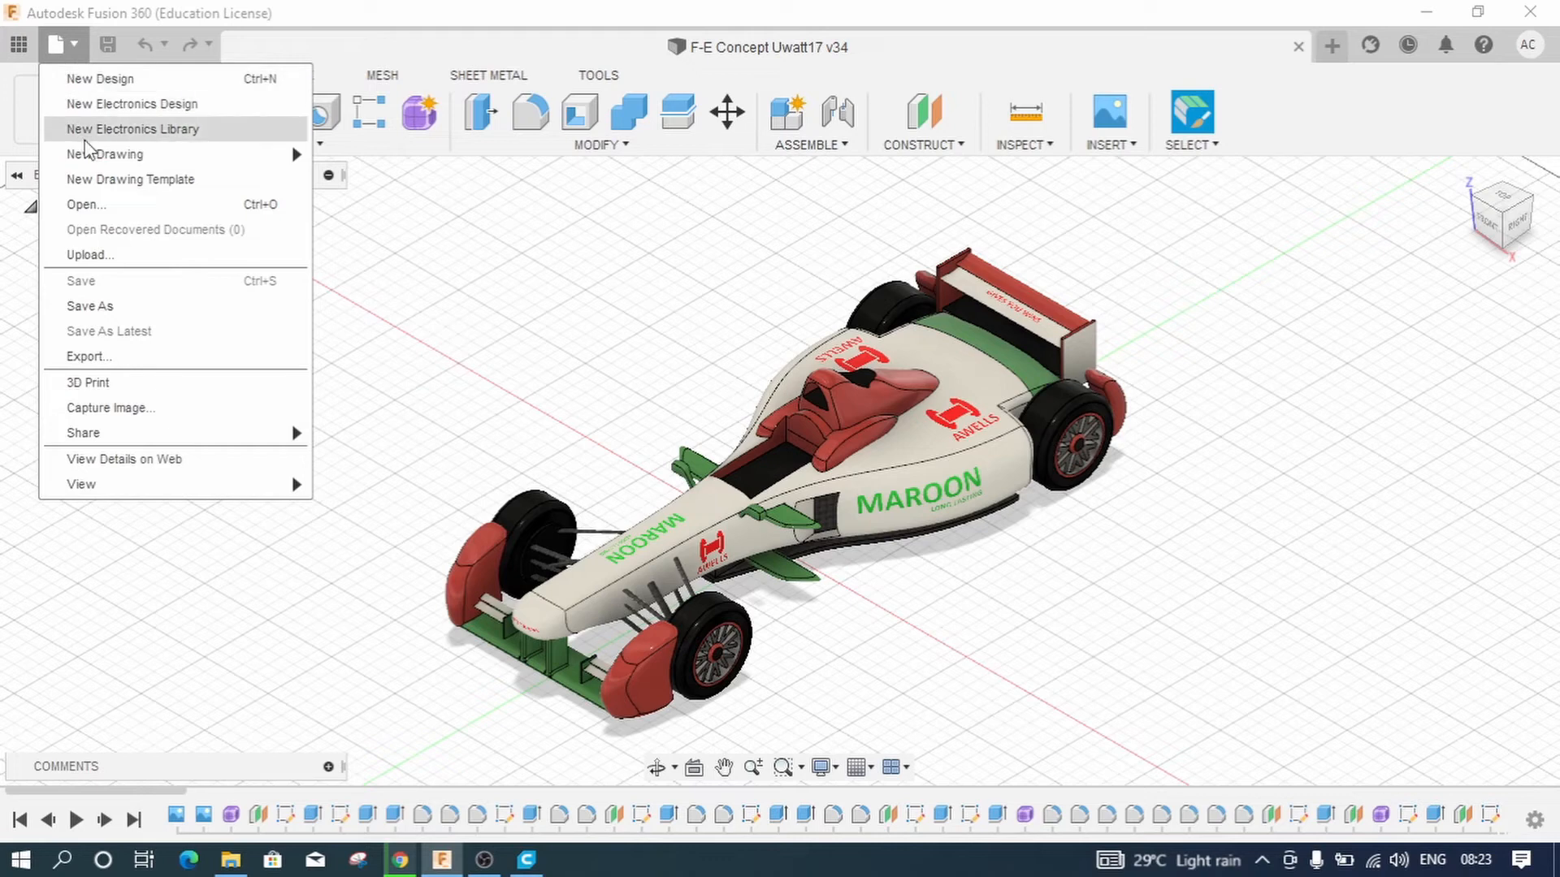
{"action": "left_click", "coordinate": [97, 357]}
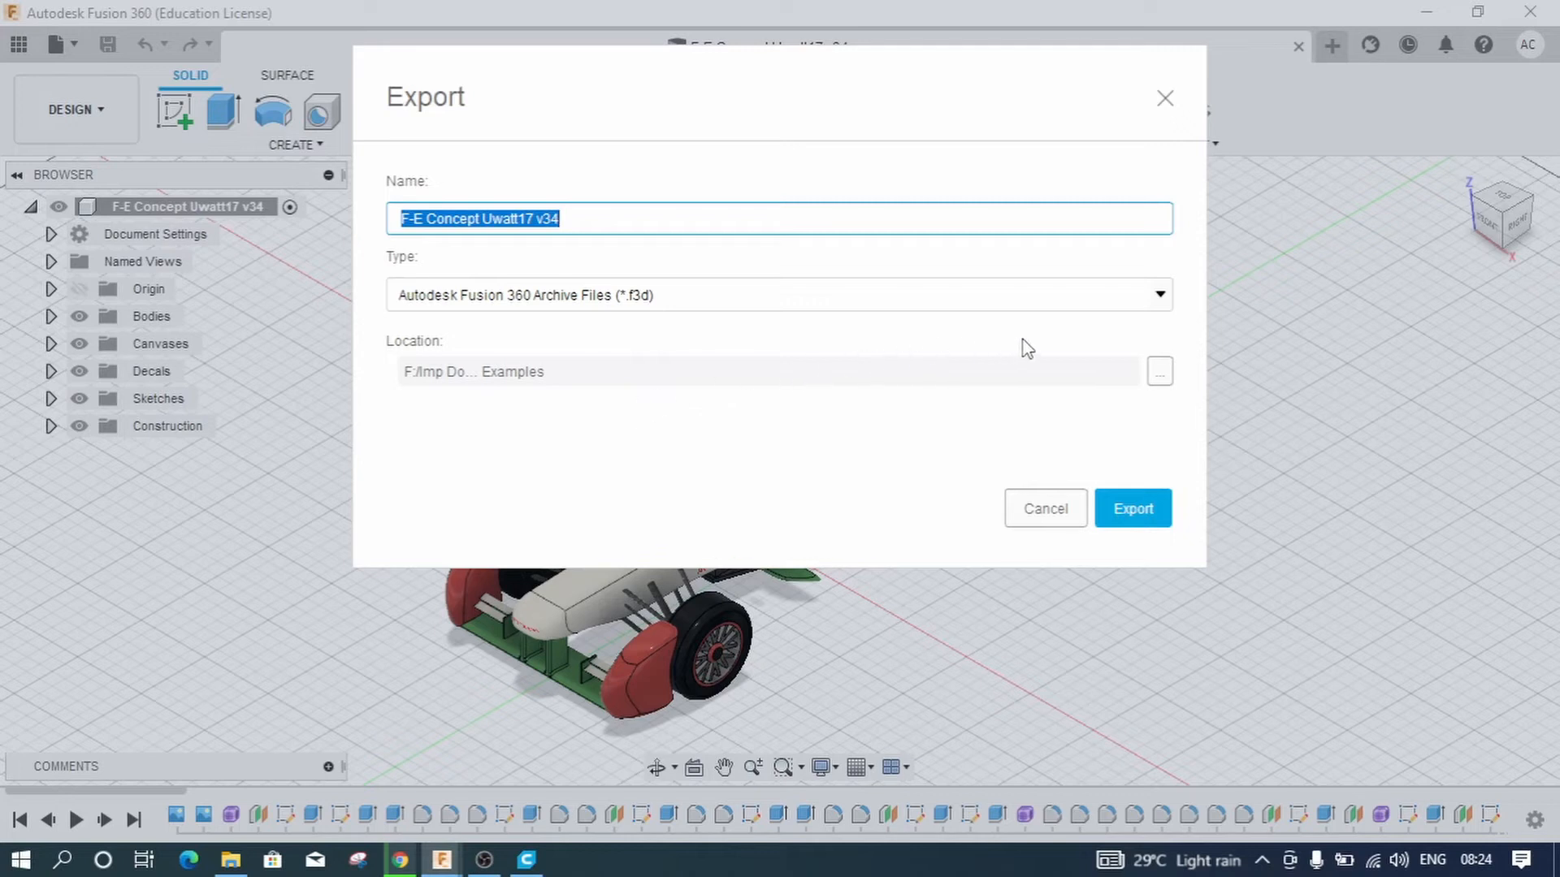
{"action": "left_click", "coordinate": [1160, 295]}
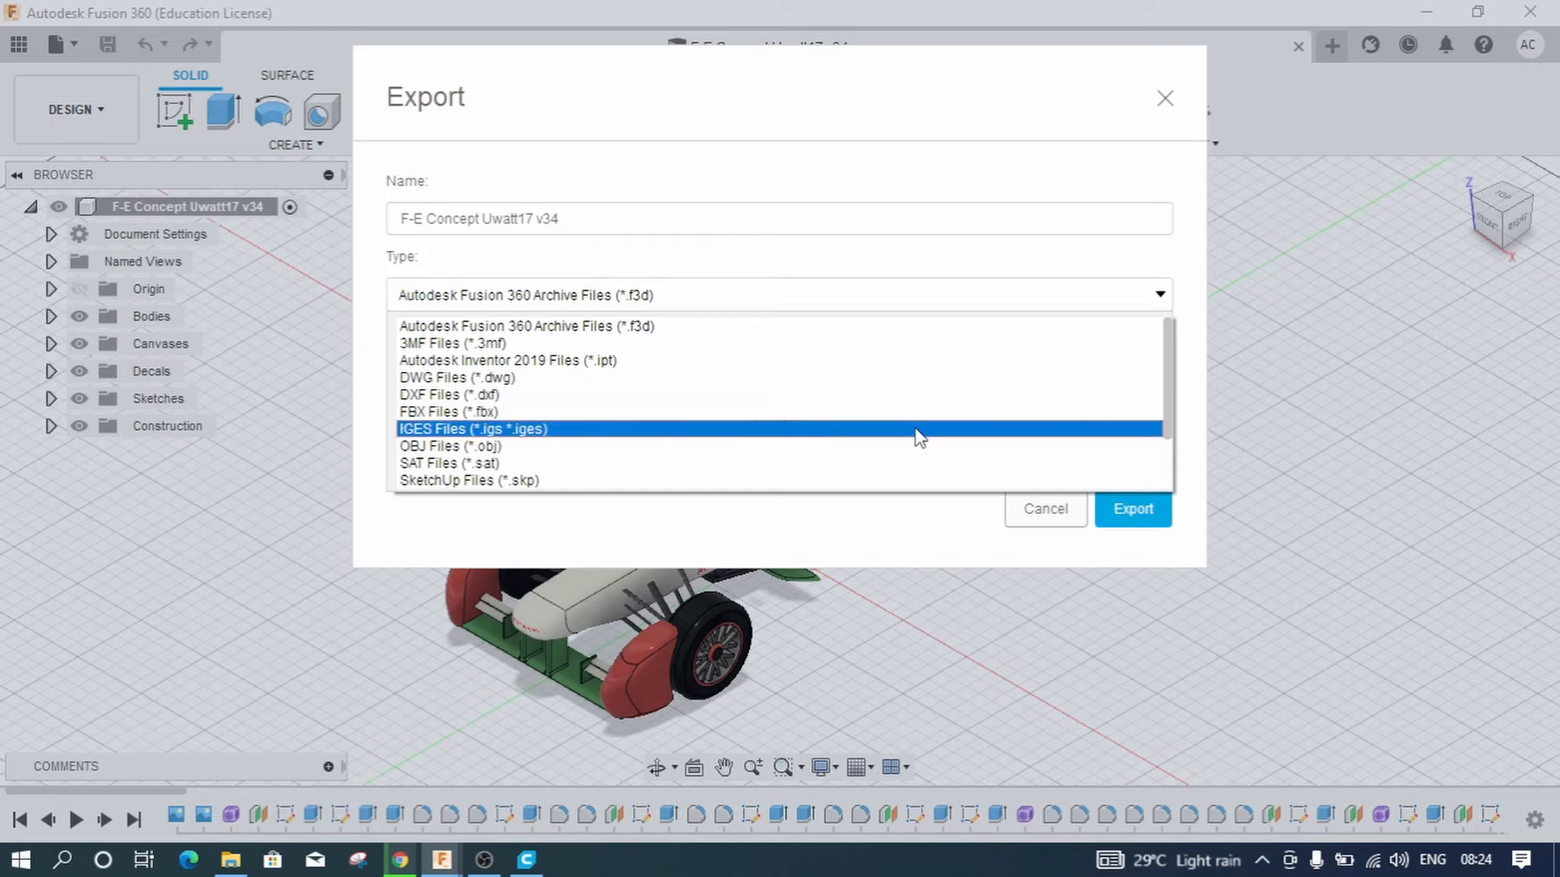
{"action": "scroll", "coordinate": [920, 438], "scroll_direction": "down", "scroll_amount": 1}
{"action": "scroll", "coordinate": [919, 437], "scroll_direction": "down", "scroll_amount": 1}
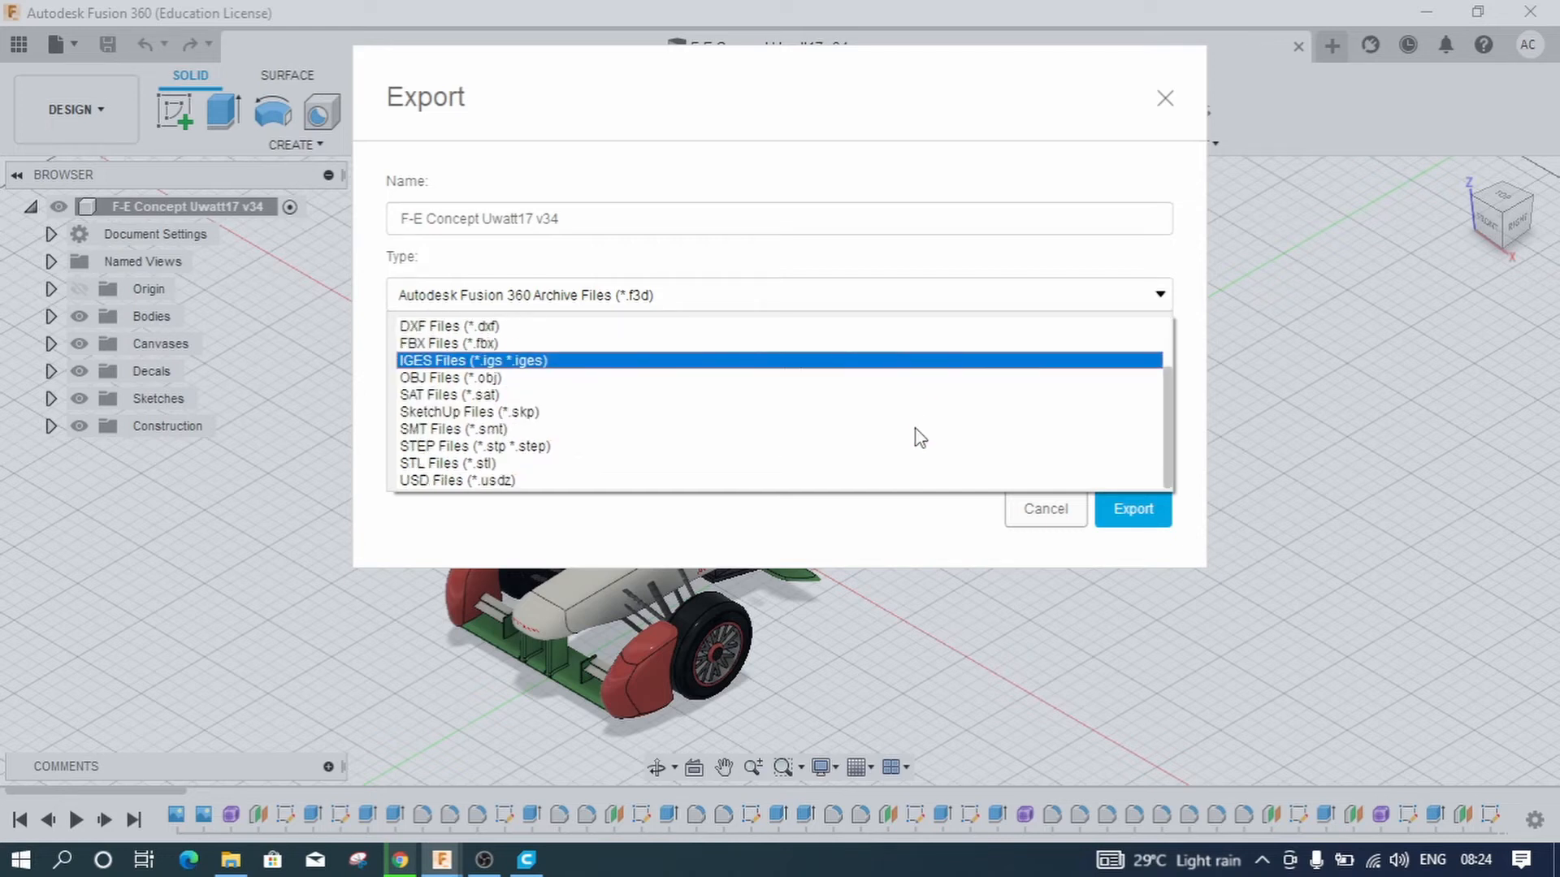
{"action": "left_click", "coordinate": [812, 467]}
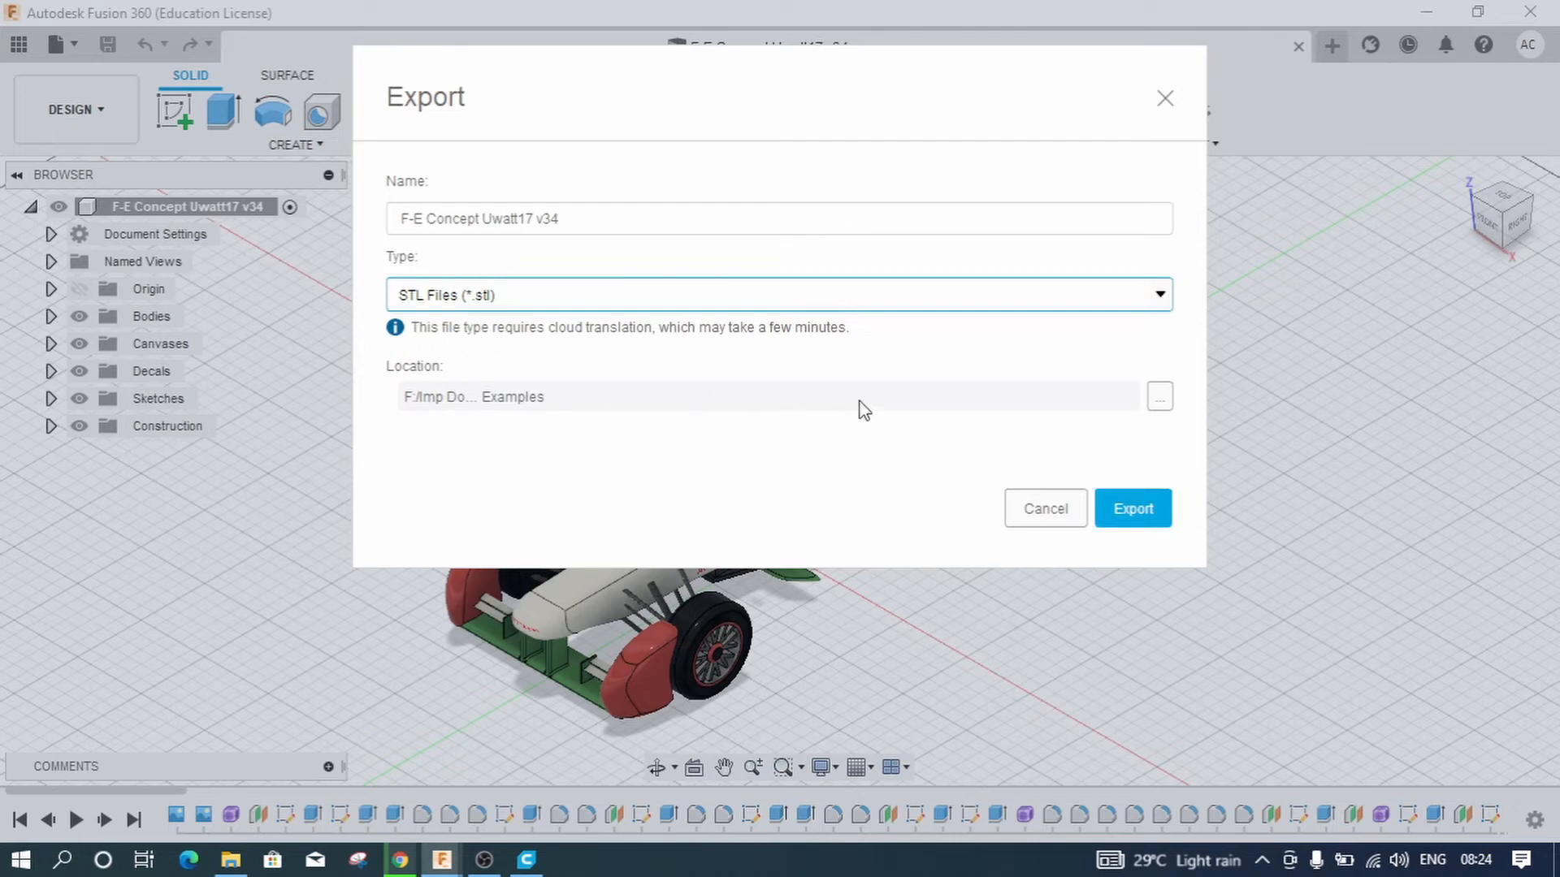
Export the STL as "Formula e Car model" to the 3D Printing Examples folder and close the job status
{"action": "left_click", "coordinate": [1161, 401]}
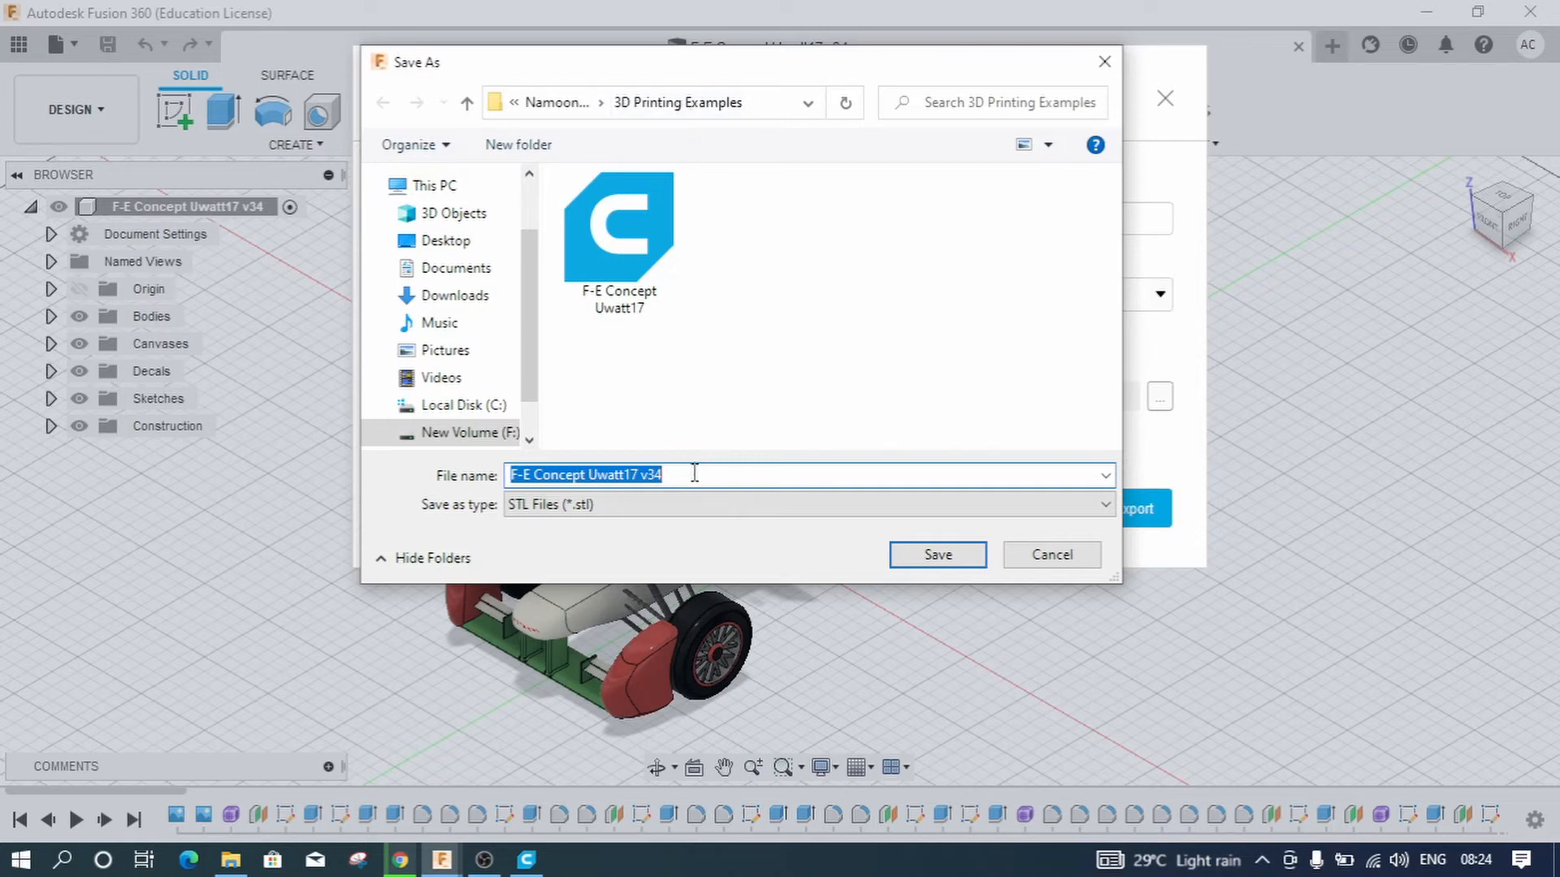
{"action": "key", "text": "BackSpace"}
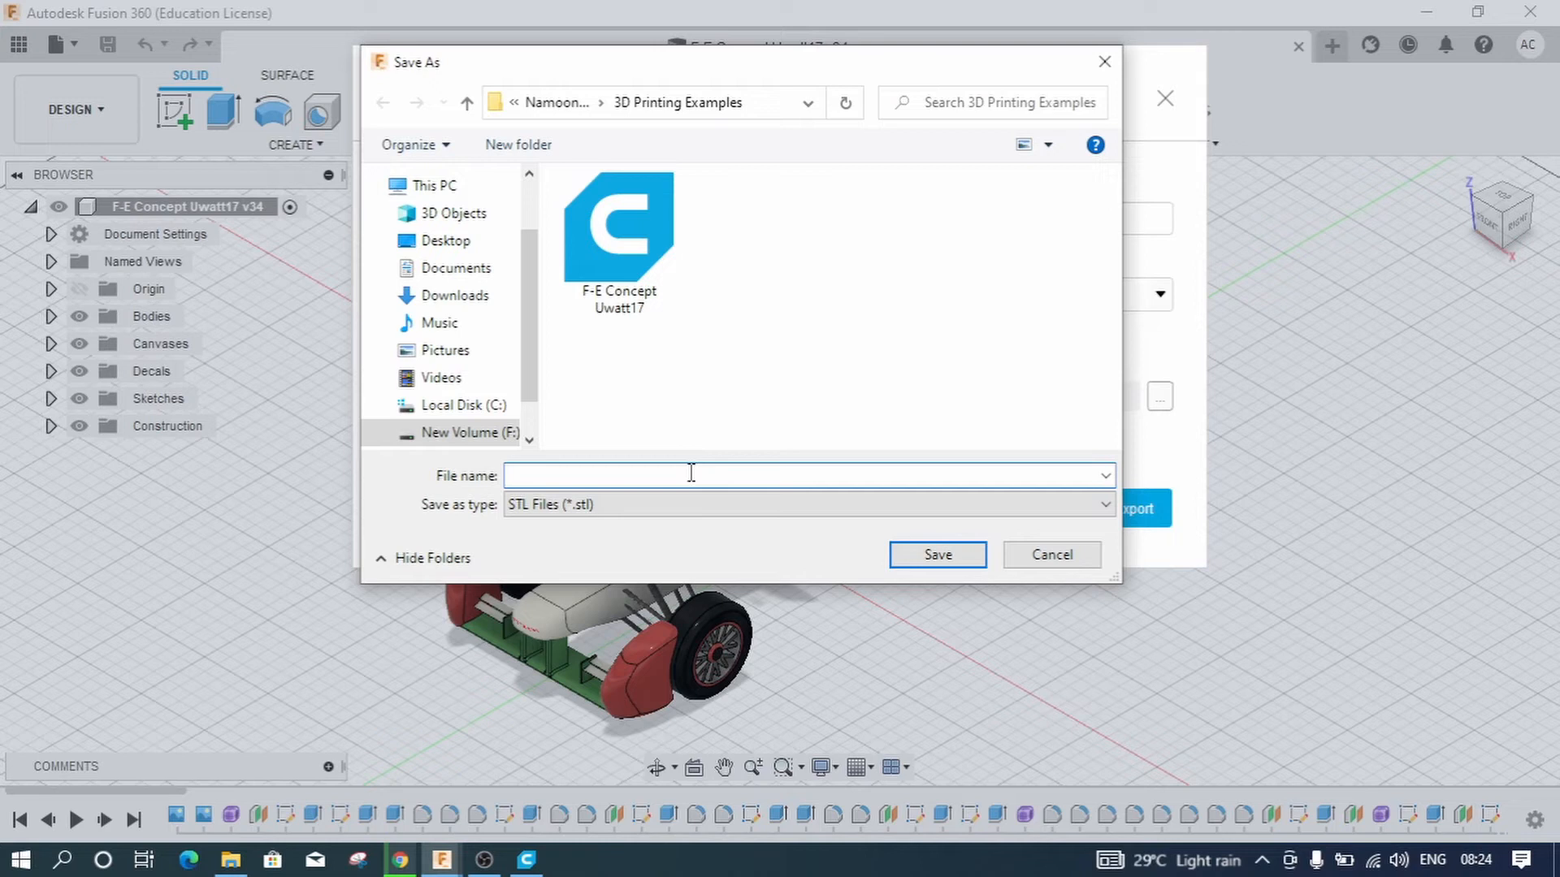
{"action": "type", "text": "Formula e Car model"}
{"action": "left_click", "coordinate": [940, 558]}
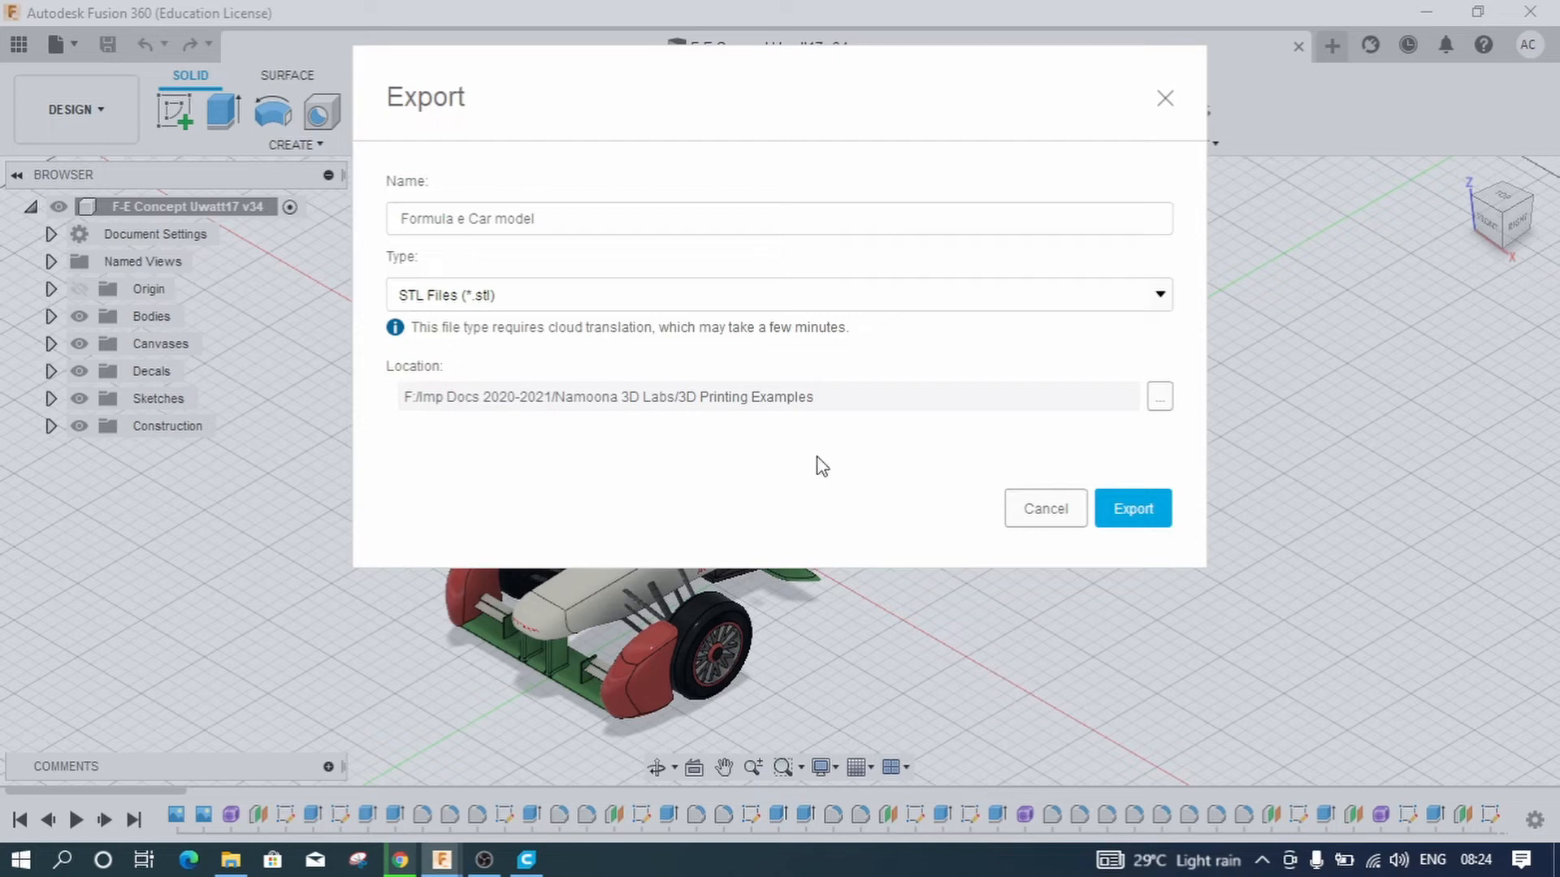
{"action": "left_click", "coordinate": [1156, 513]}
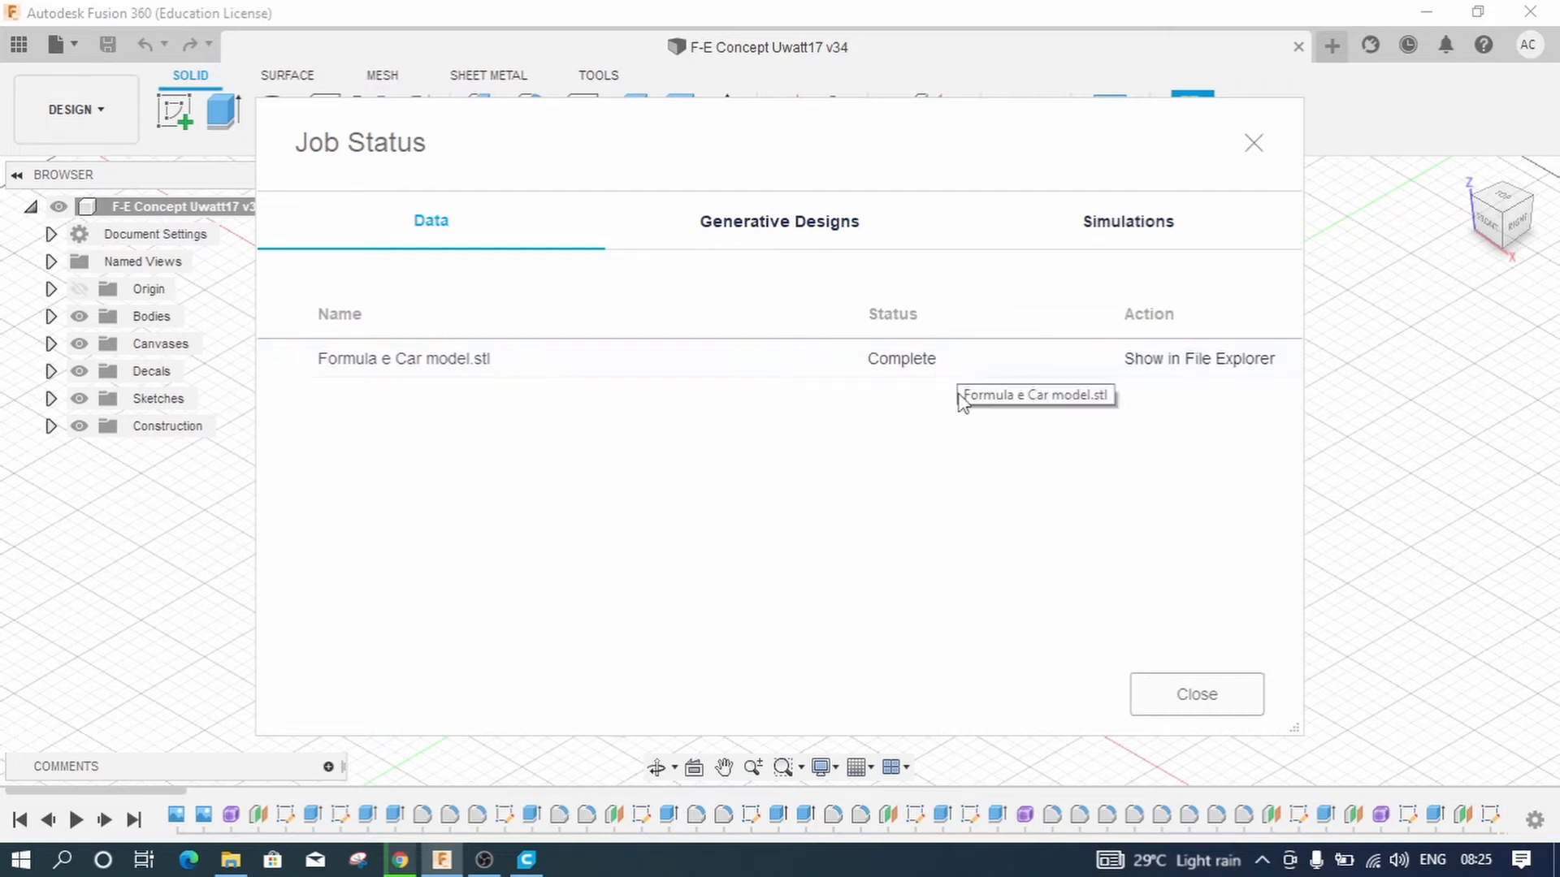
{"action": "left_click", "coordinate": [1227, 706]}
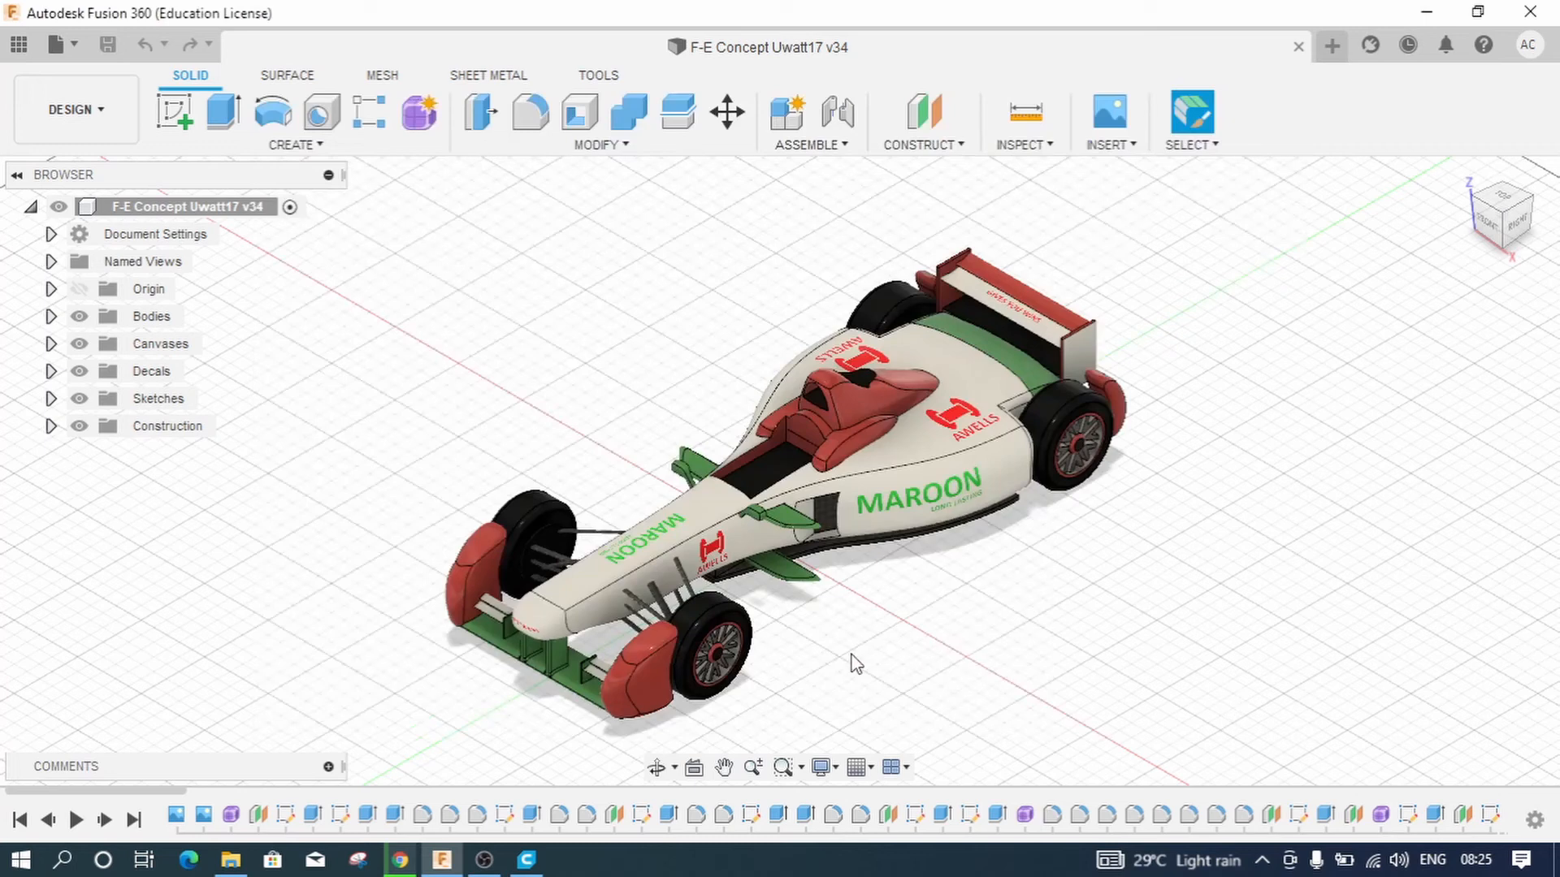
Switch to File Explorer and check the file type in the properties of the exported Formula e Car model, then minimize the folder window
{"action": "left_click", "coordinate": [230, 861]}
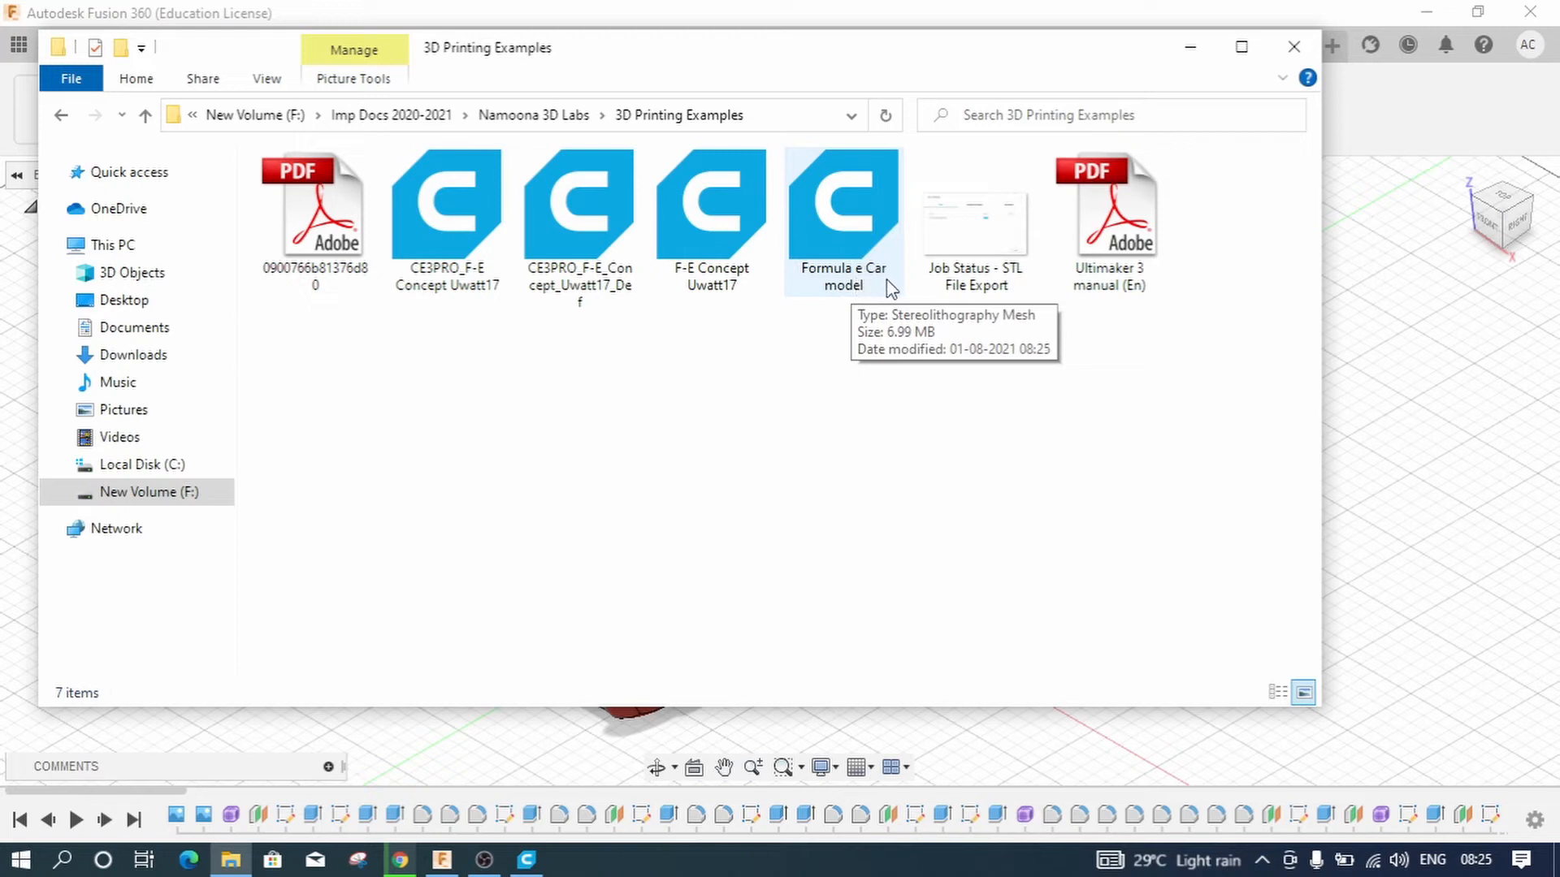
{"action": "left_click", "coordinate": [884, 281]}
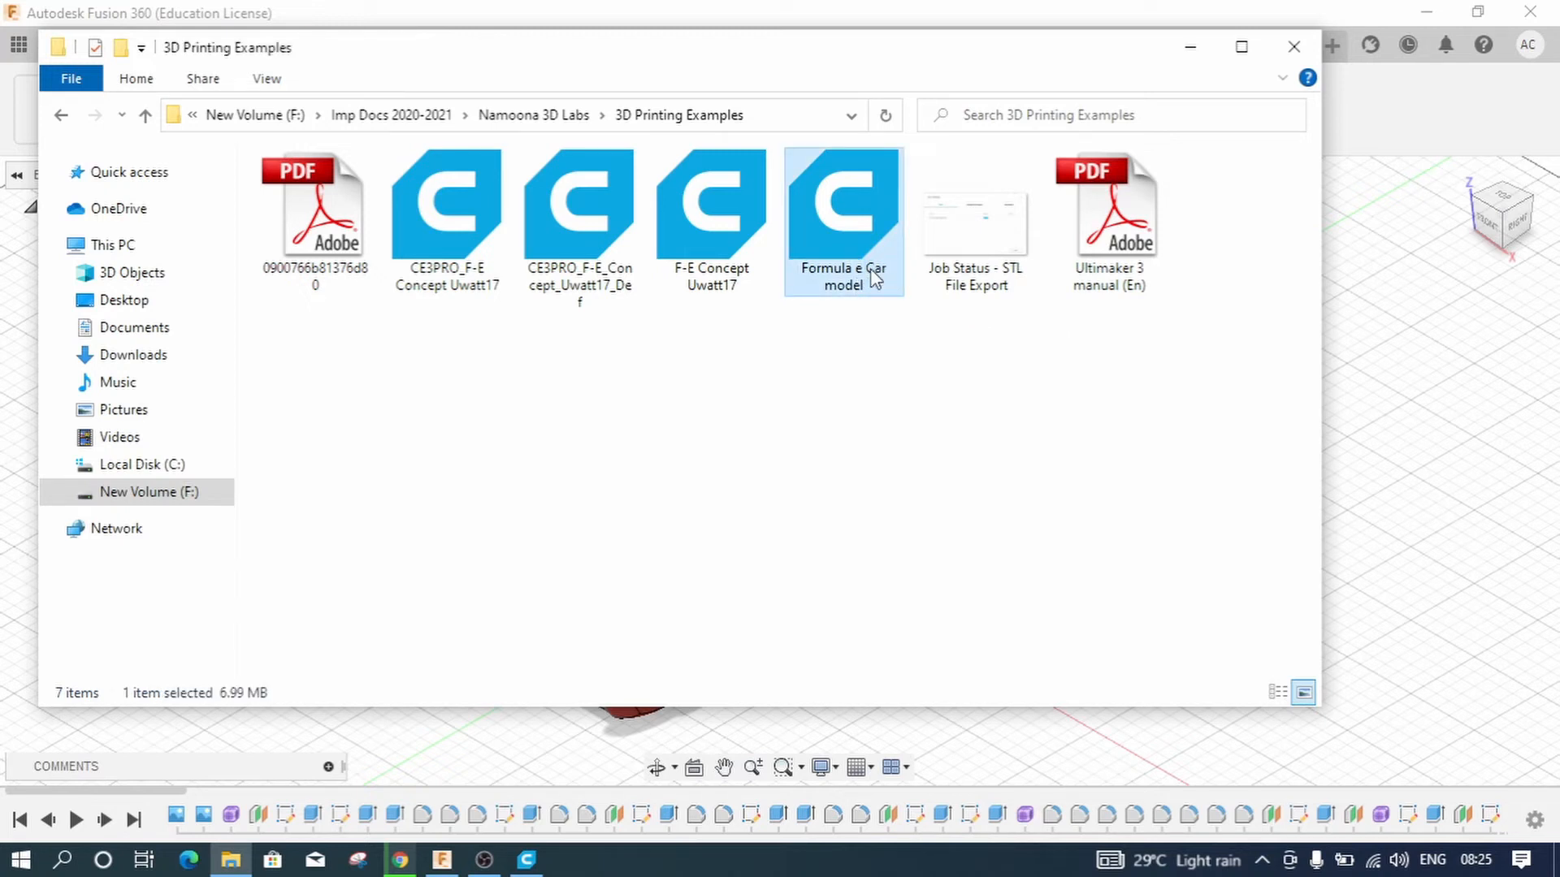
{"action": "right_click", "coordinate": [872, 277]}
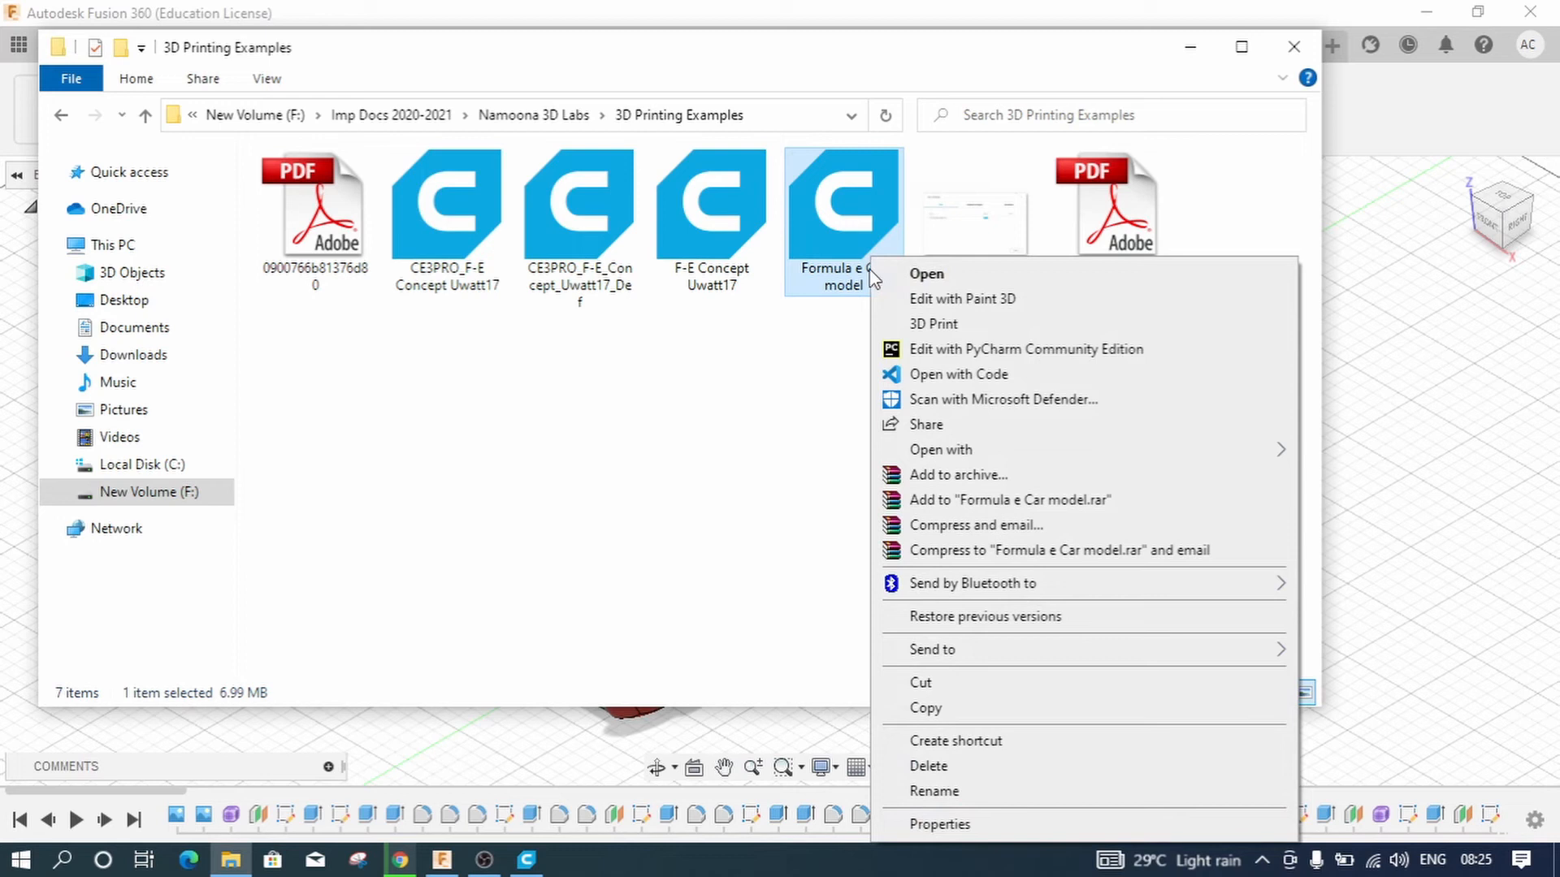
{"action": "left_click", "coordinate": [942, 824]}
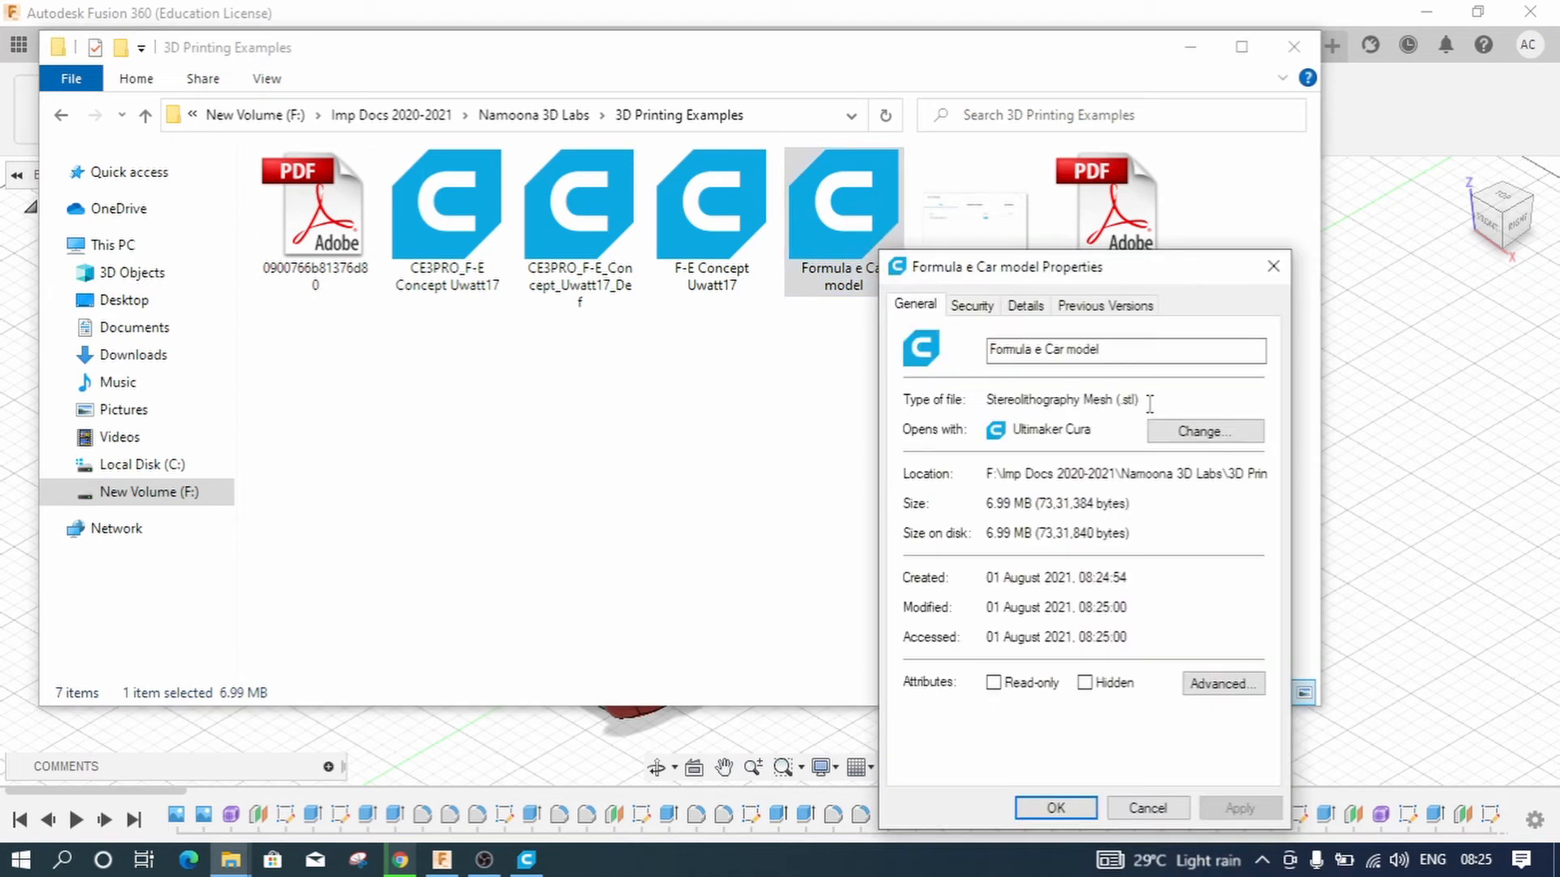
{"action": "left_click_drag", "start_coordinate": [1122, 404], "coordinate": [1134, 401]}
{"action": "left_click", "coordinate": [1148, 808]}
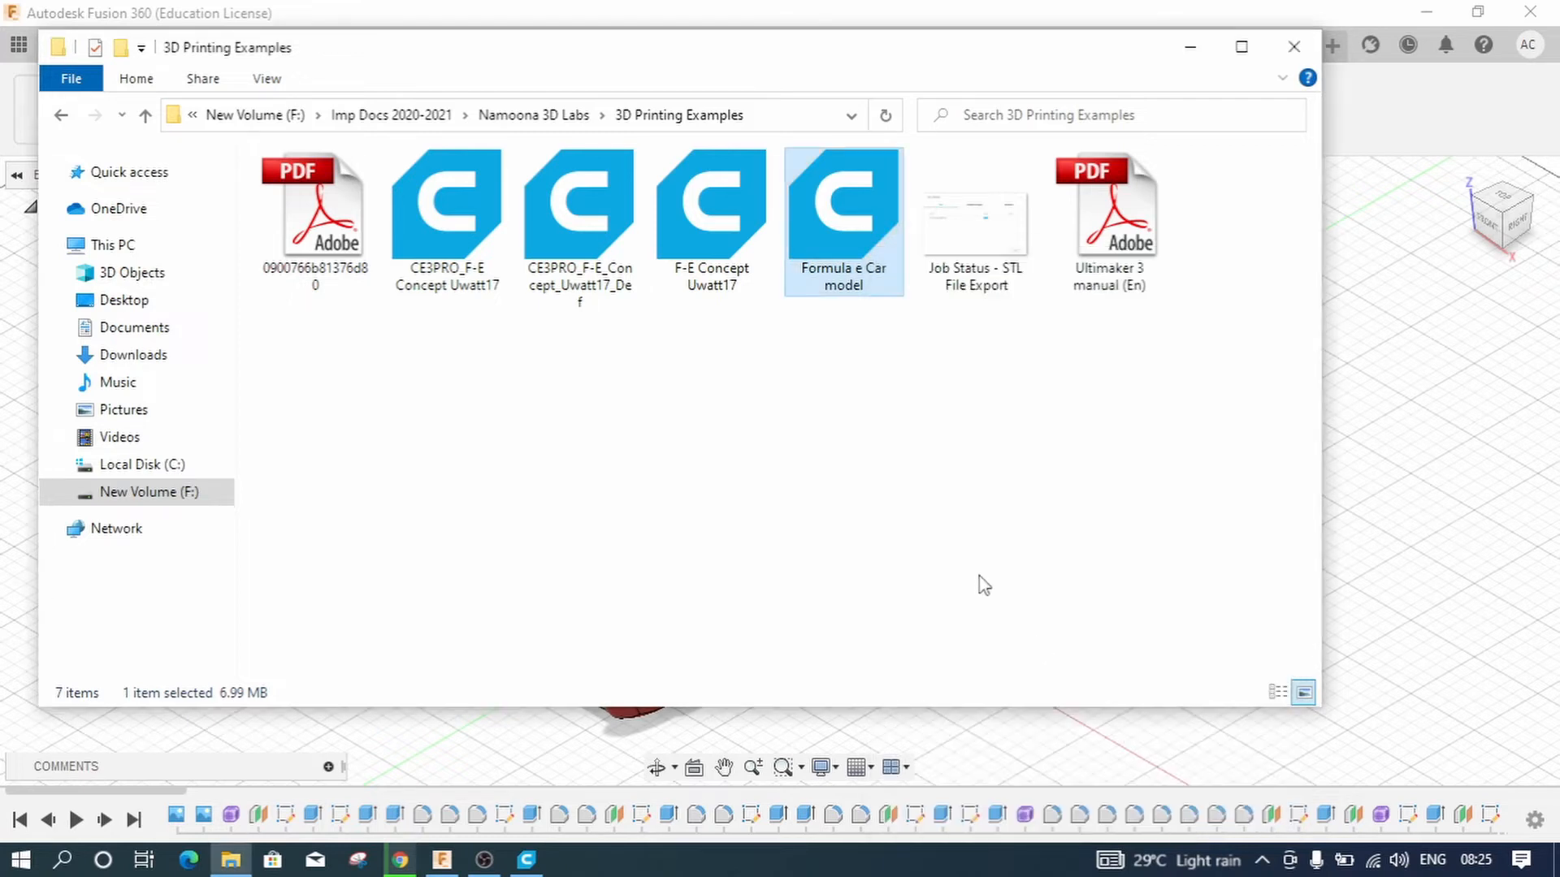
{"action": "left_click", "coordinate": [938, 517]}
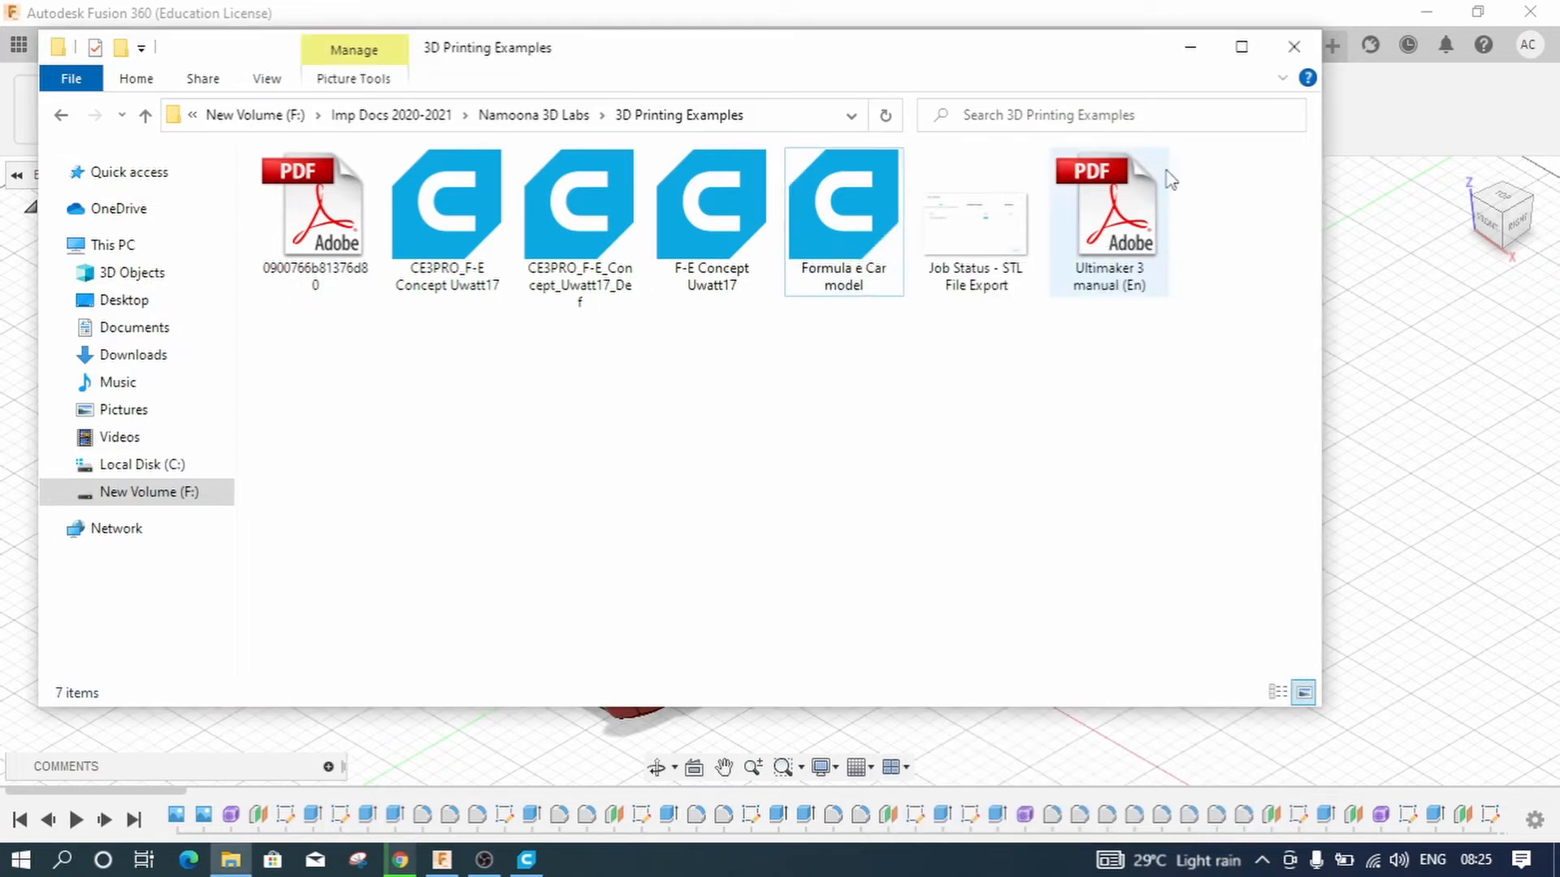
{"action": "left_click", "coordinate": [1190, 46]}
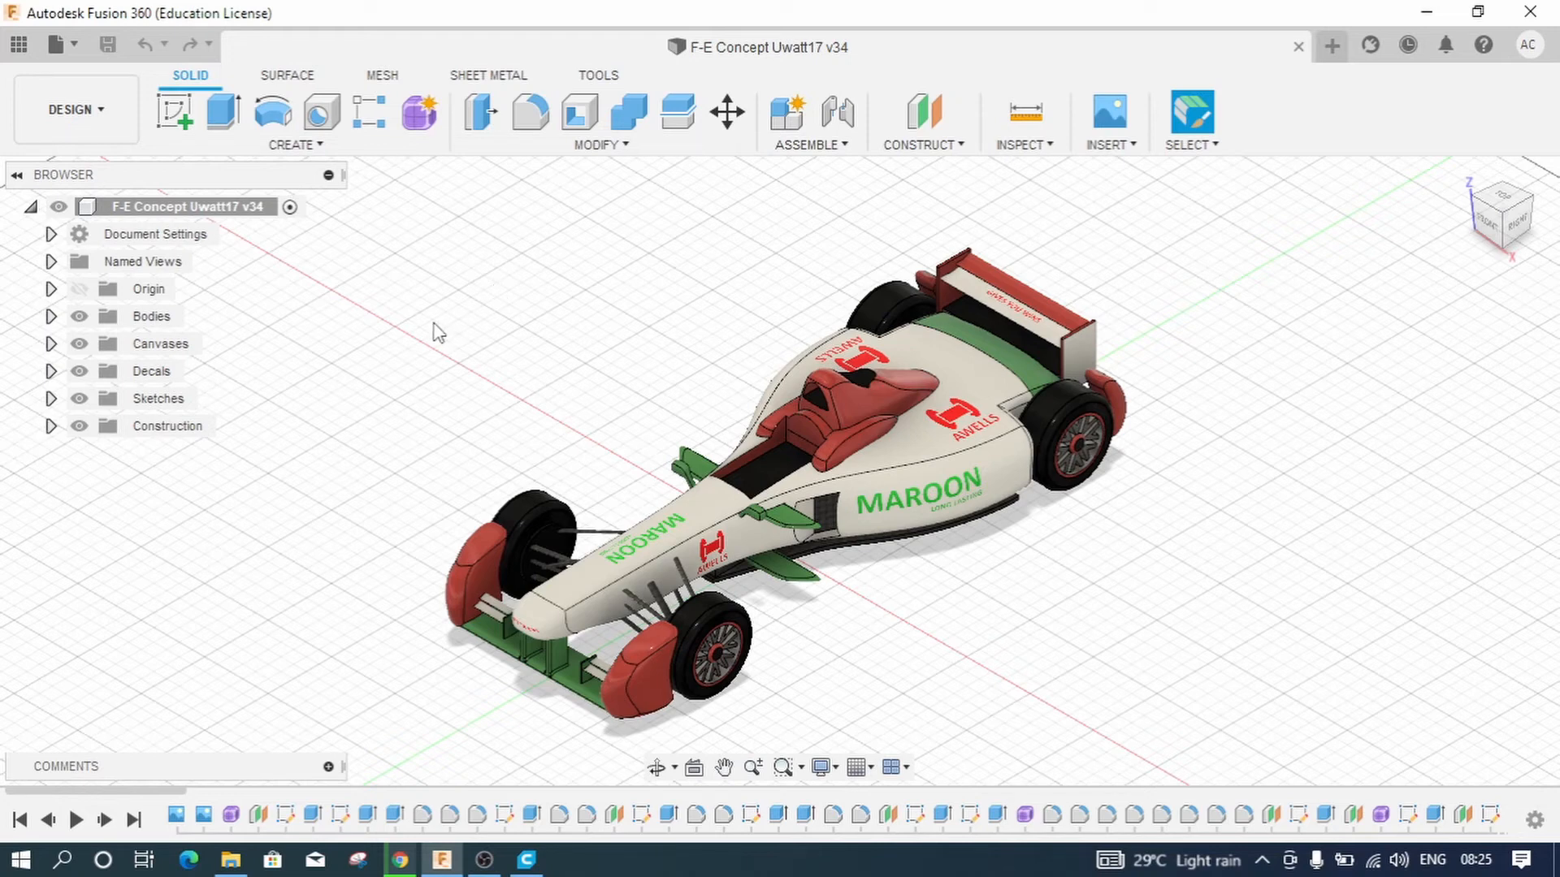
Expand the design's Bodies folder and select Body1, Body4, Body17, Body18, Body19 and Body20 in turn to identify each part
{"action": "left_click", "coordinate": [50, 316]}
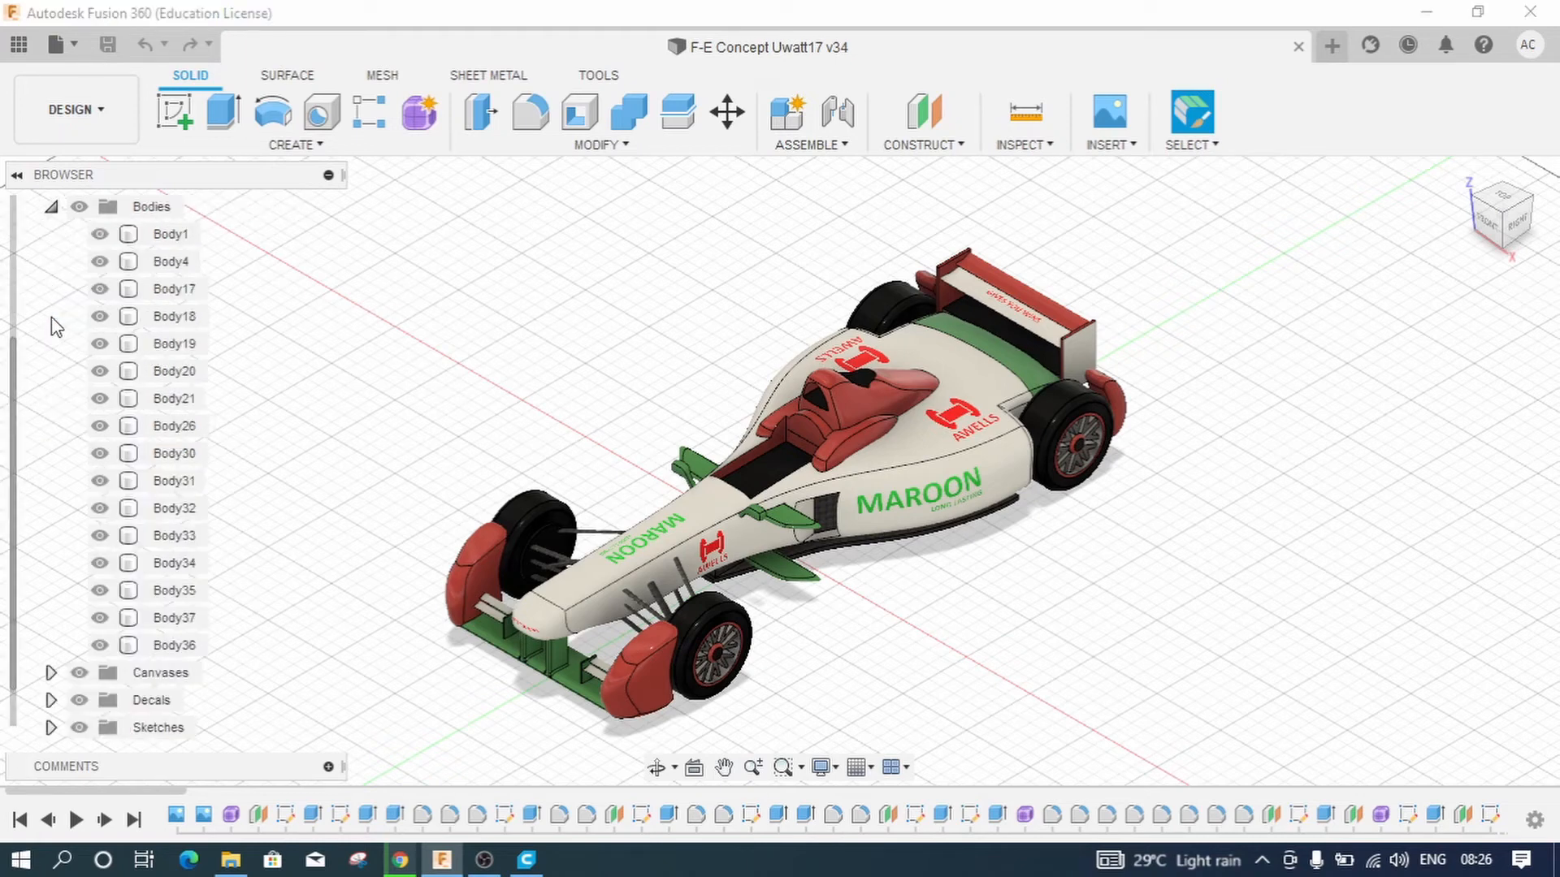
{"action": "left_click", "coordinate": [182, 241]}
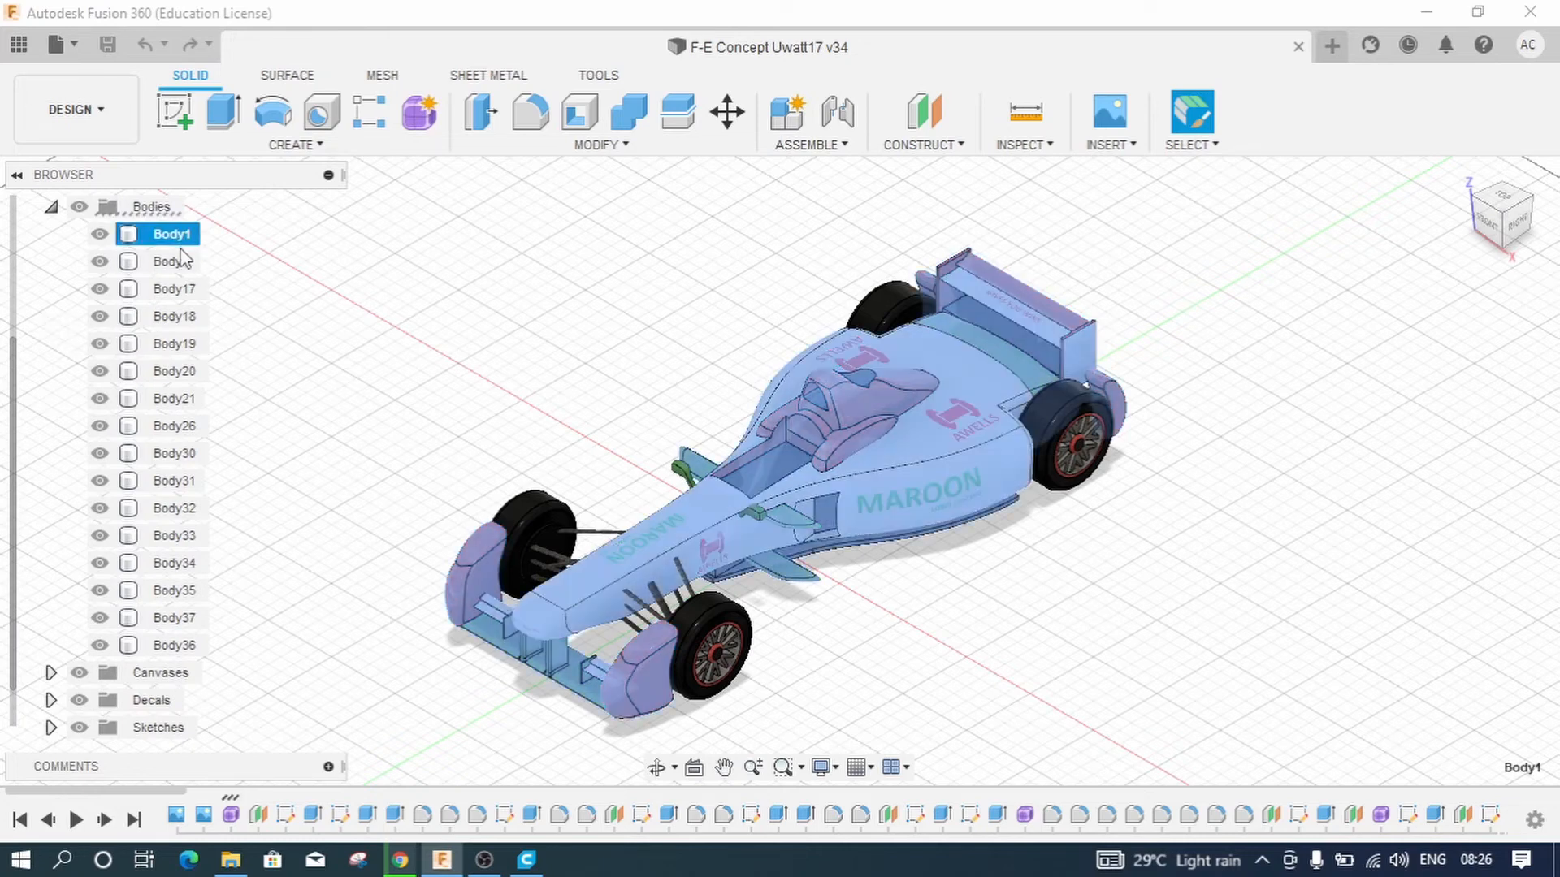
{"action": "left_click", "coordinate": [180, 261]}
{"action": "left_click", "coordinate": [182, 290]}
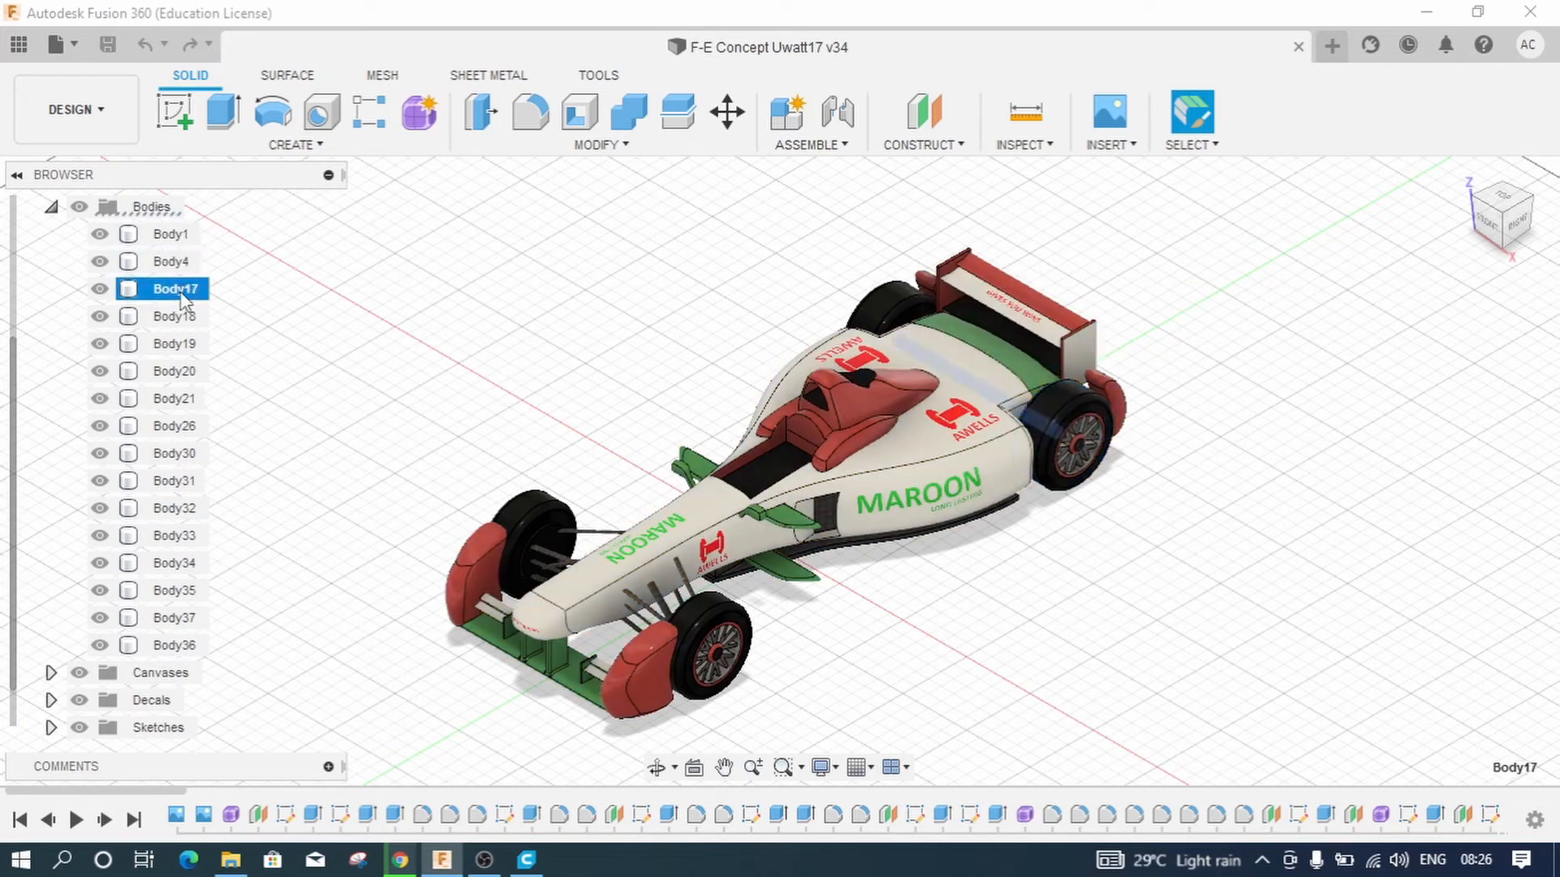
{"action": "left_click", "coordinate": [180, 317]}
{"action": "left_click", "coordinate": [179, 344]}
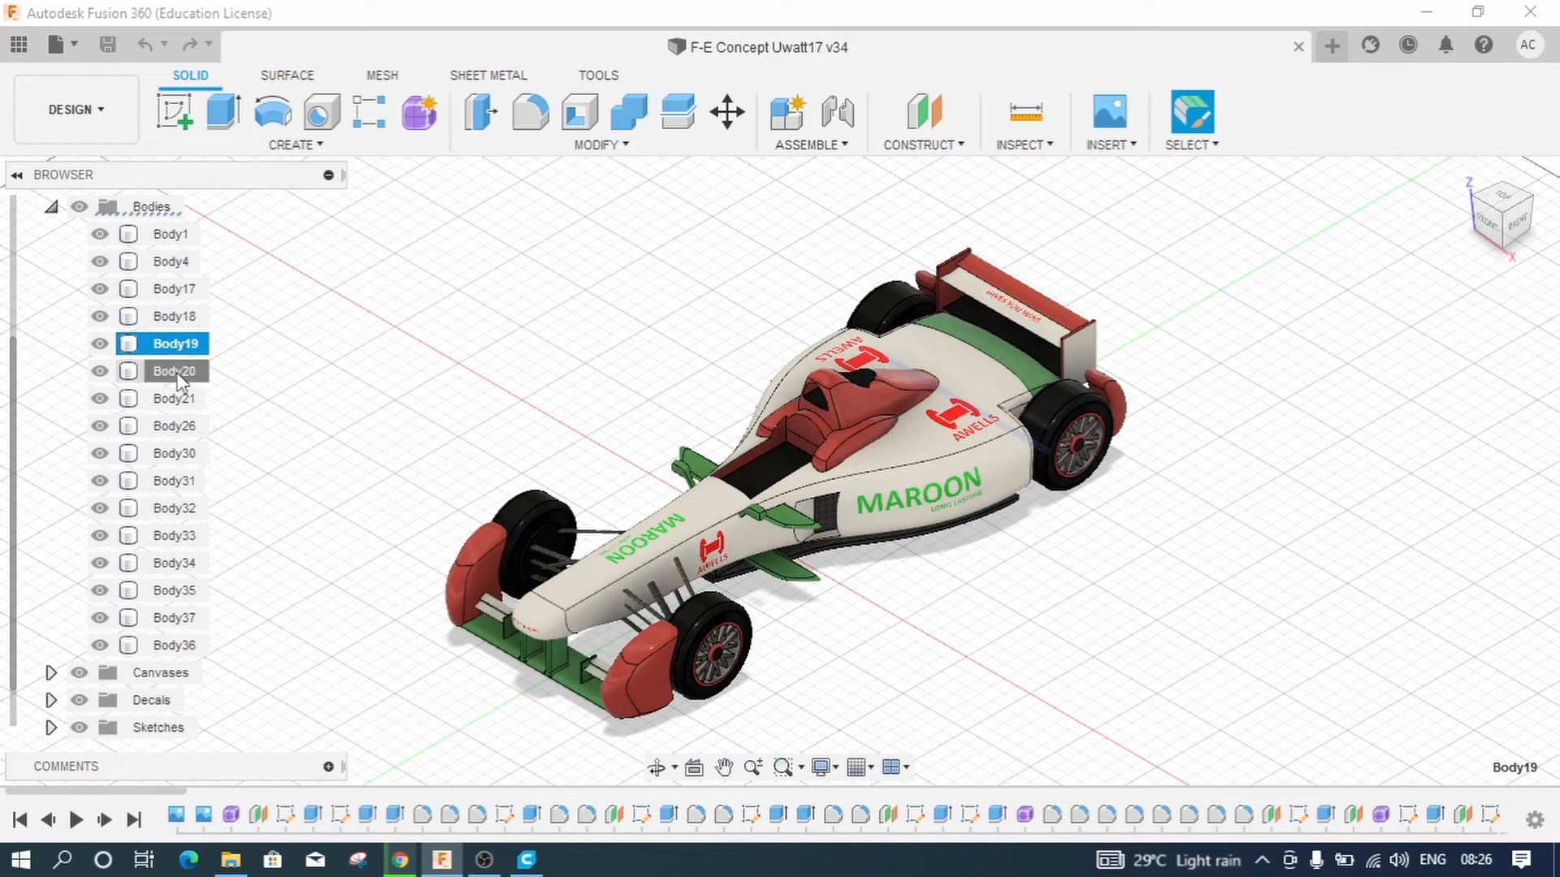
{"action": "left_click", "coordinate": [179, 372]}
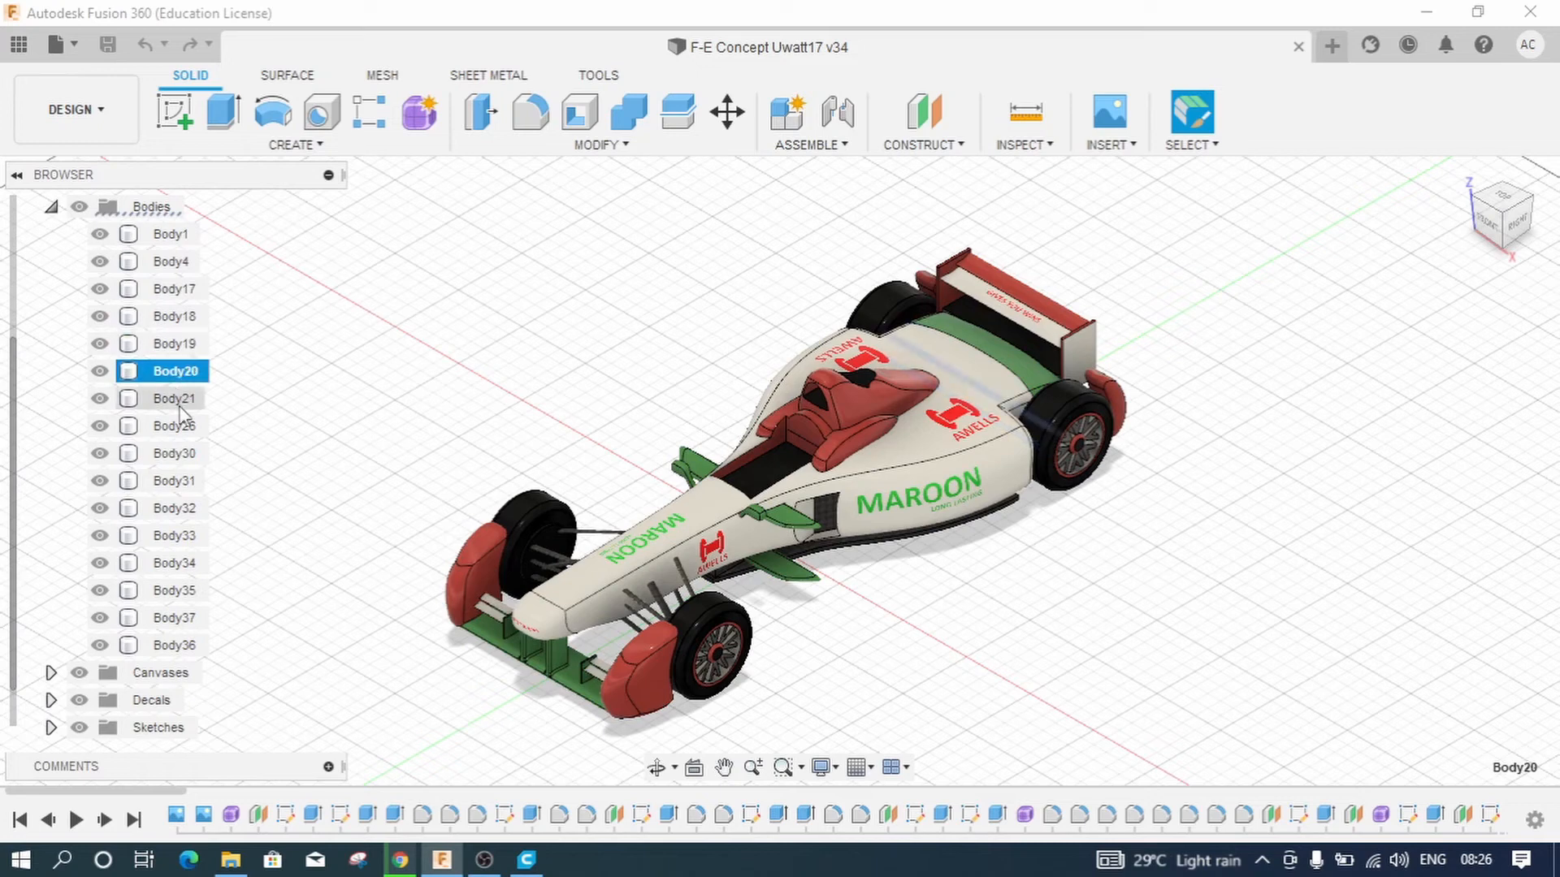
Start saving Body1 as a mesh and set the format to STL (Binary)
{"action": "left_click", "coordinate": [175, 236]}
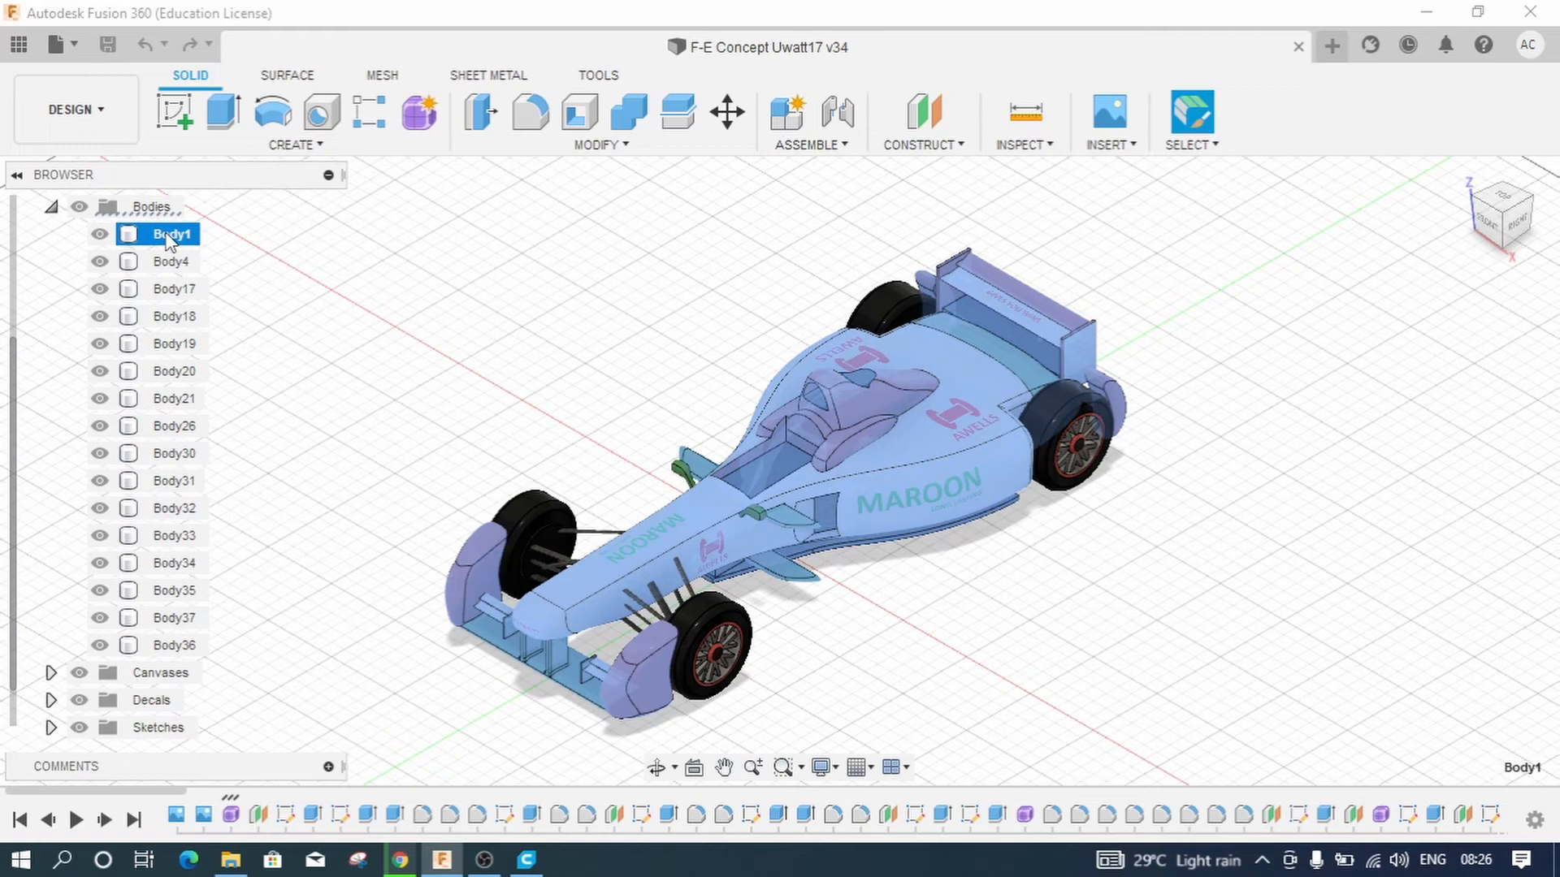
{"action": "right_click", "coordinate": [167, 240]}
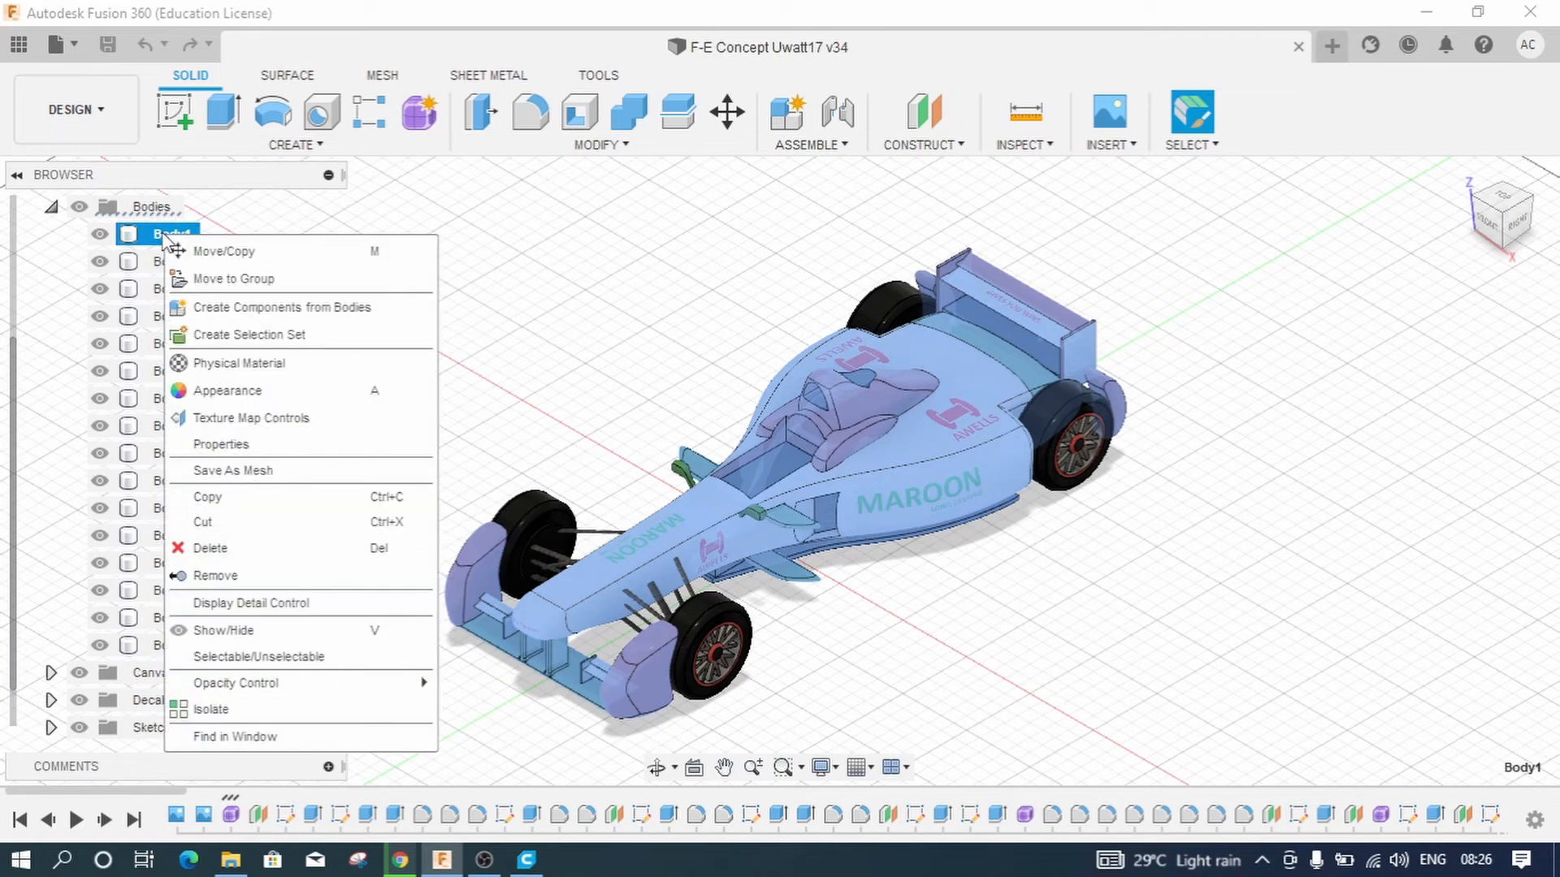
{"action": "left_click", "coordinate": [257, 475]}
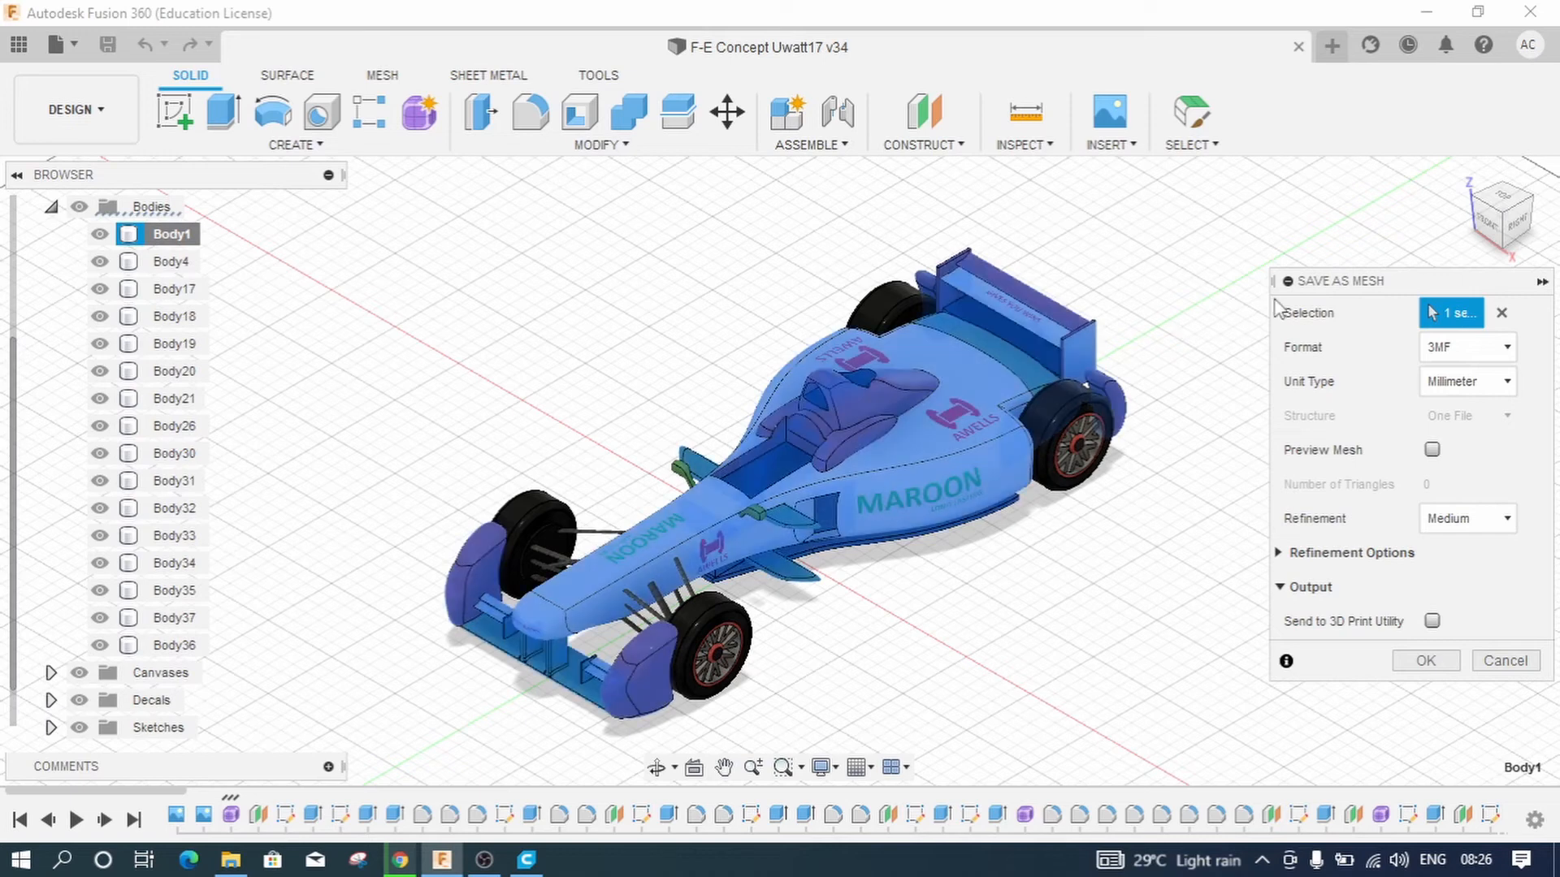
{"action": "left_click_drag", "start_coordinate": [1342, 281], "coordinate": [1143, 203]}
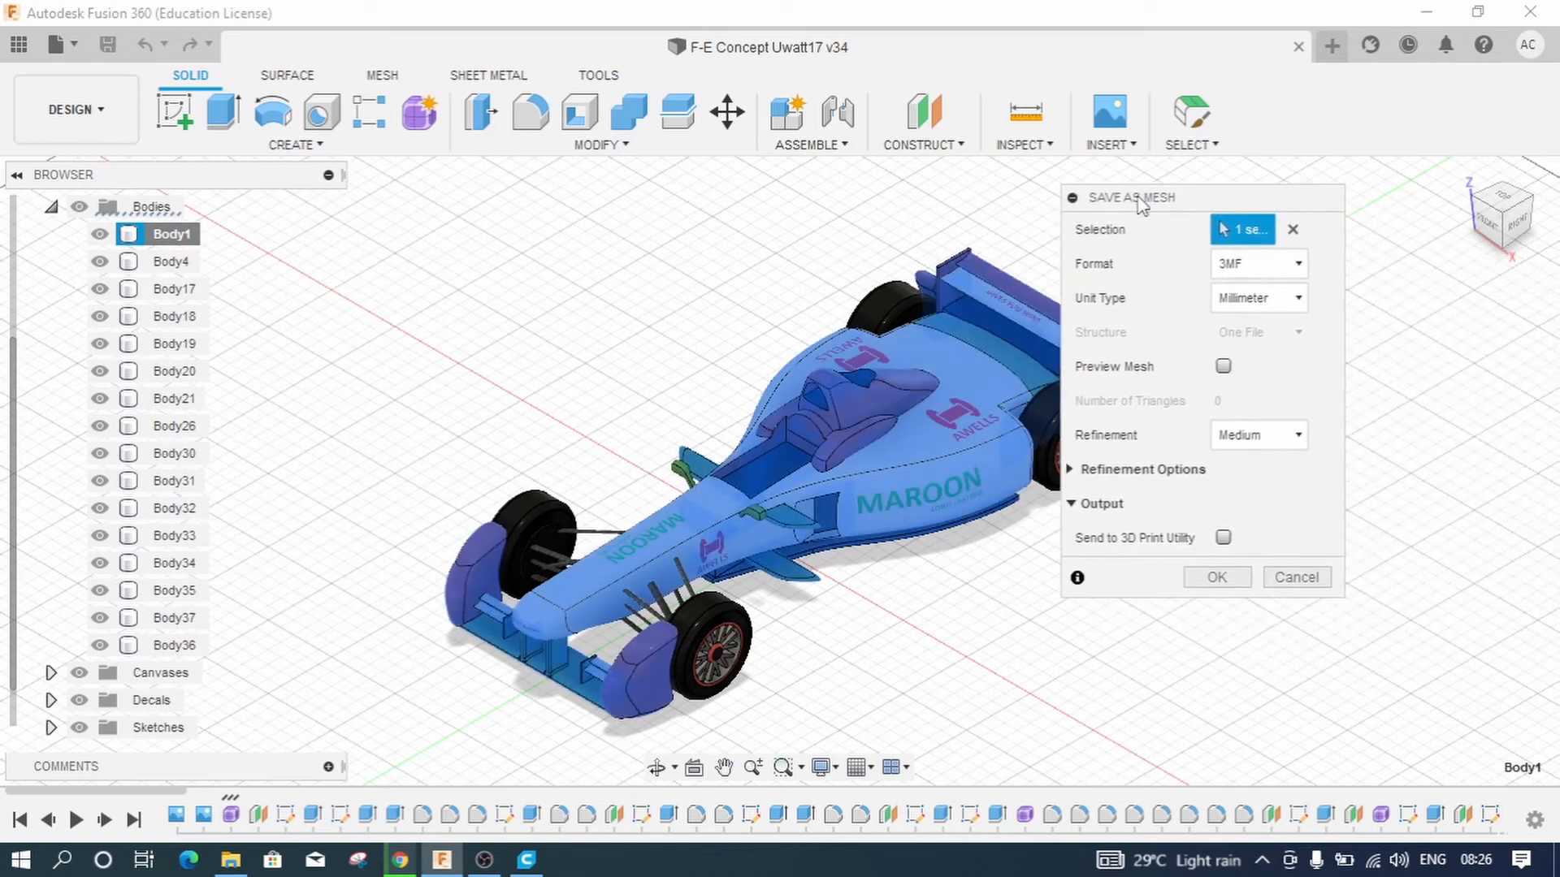
{"action": "left_click", "coordinate": [1274, 274]}
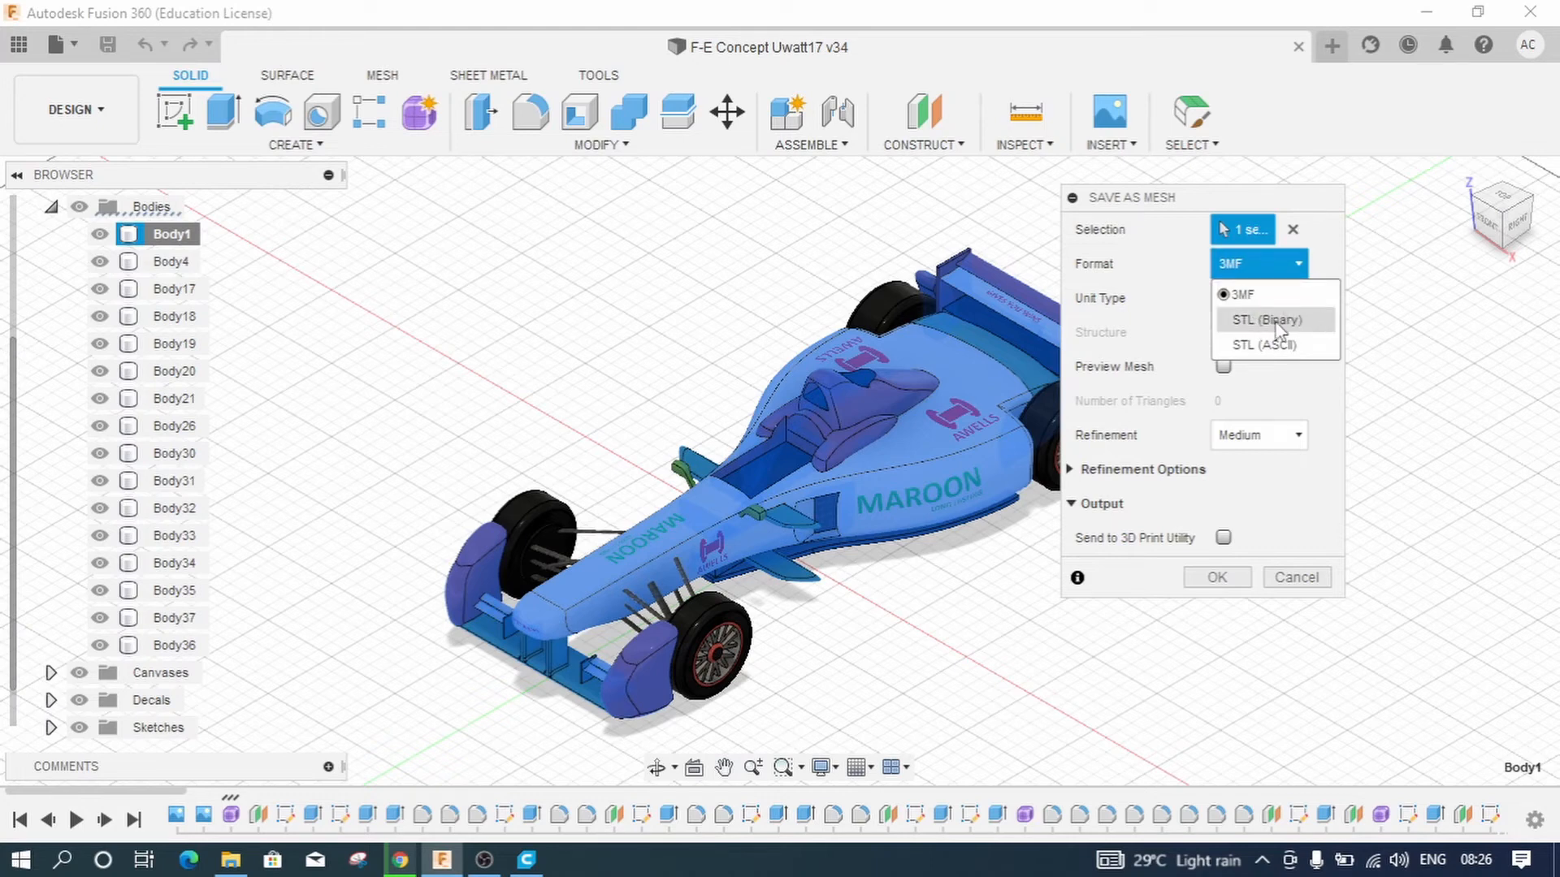
{"action": "left_click", "coordinate": [1280, 324]}
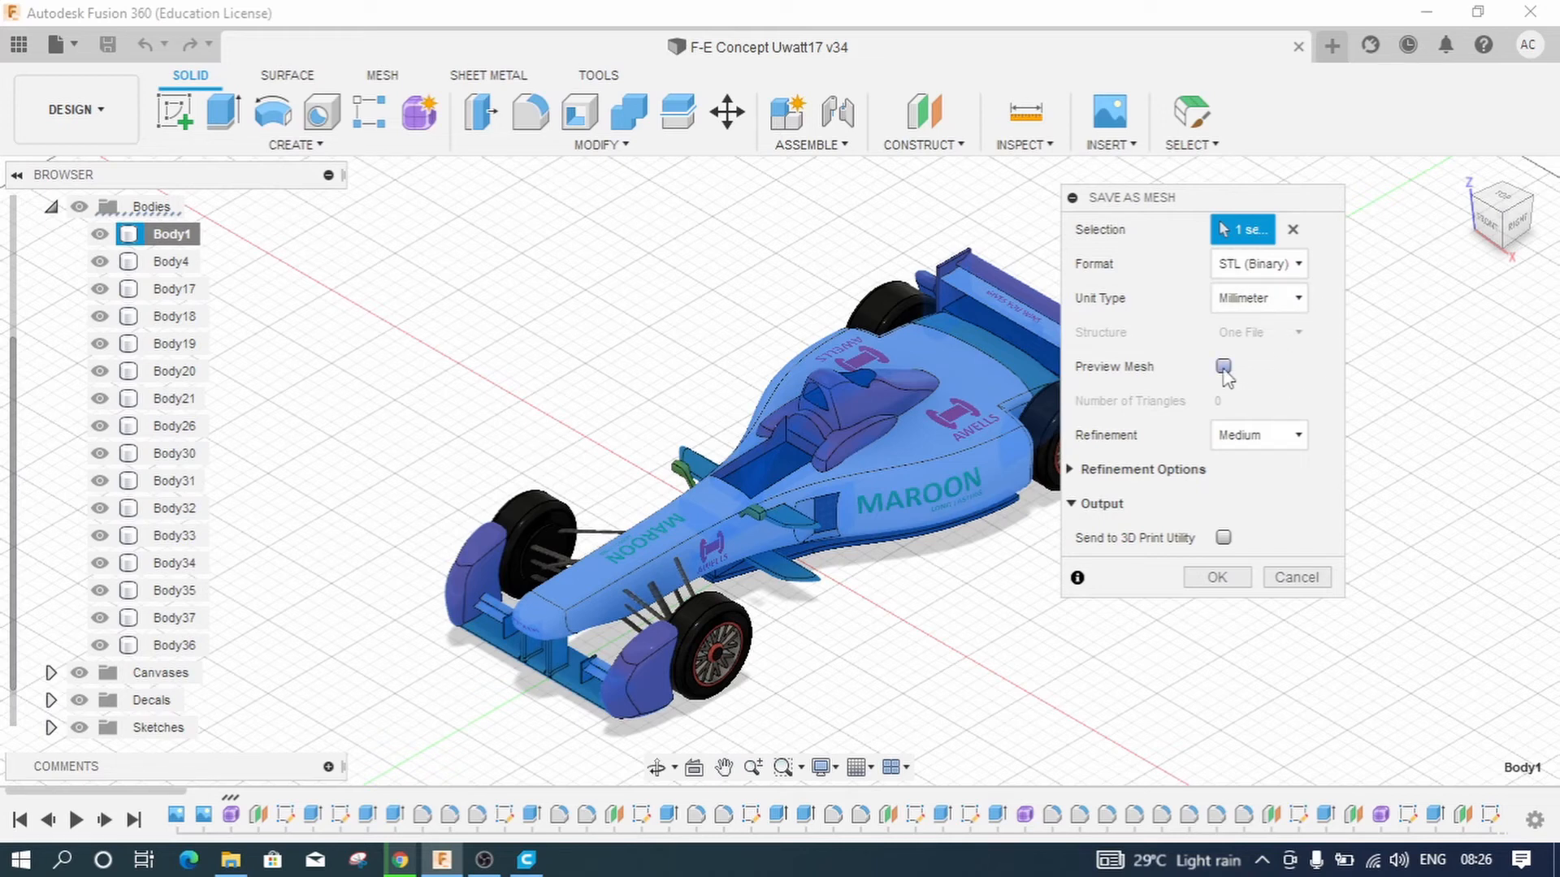
Review the mesh refinement levels and the detailed refinement options without changing them
{"action": "left_click", "coordinate": [1292, 438]}
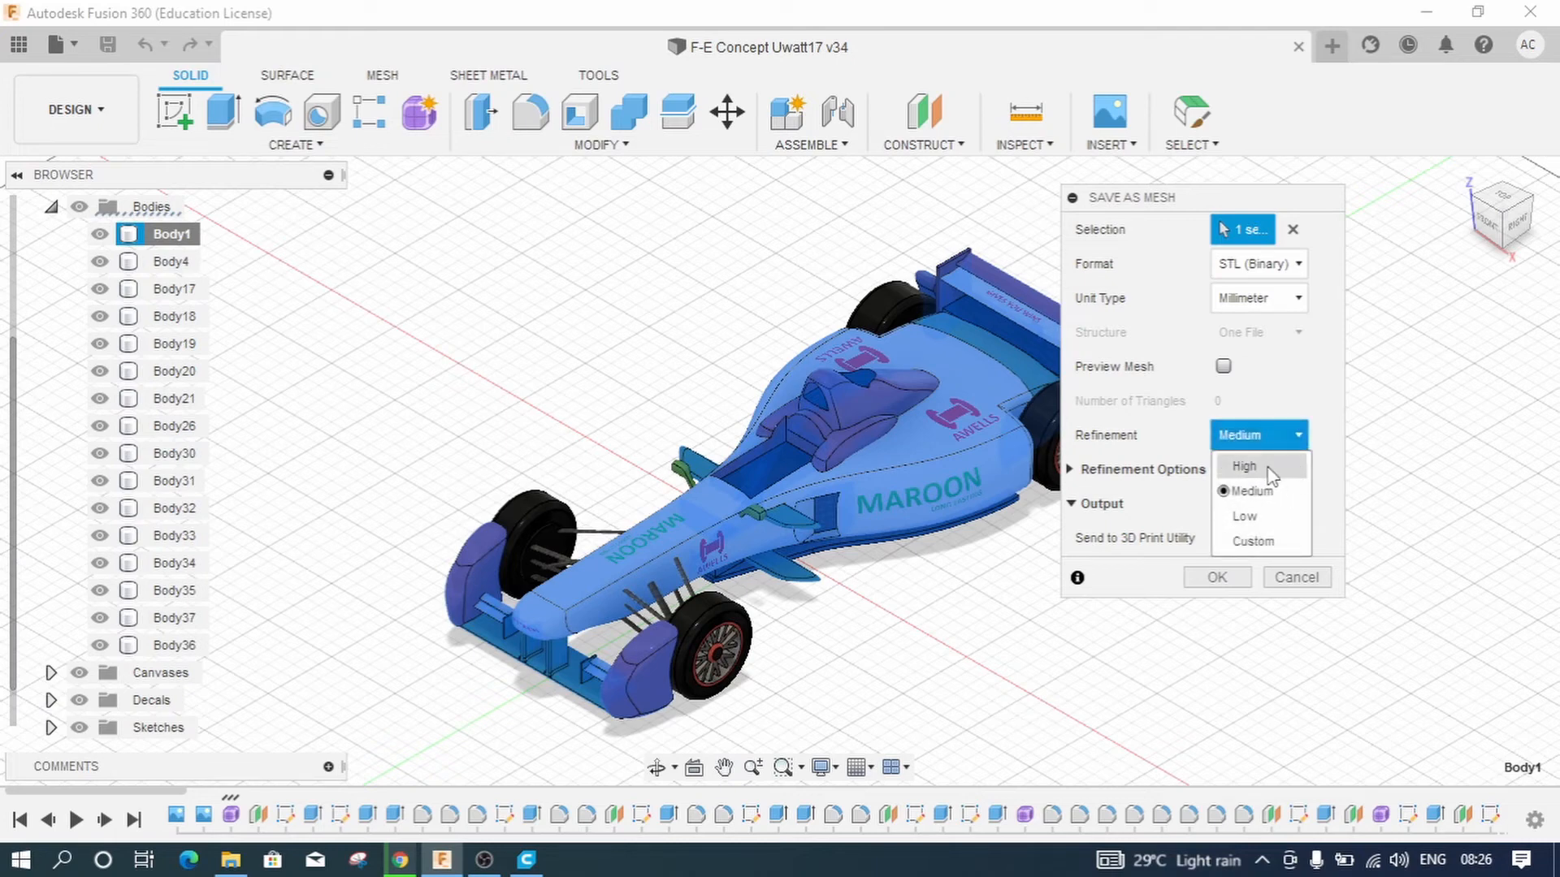
{"action": "left_click", "coordinate": [1331, 442]}
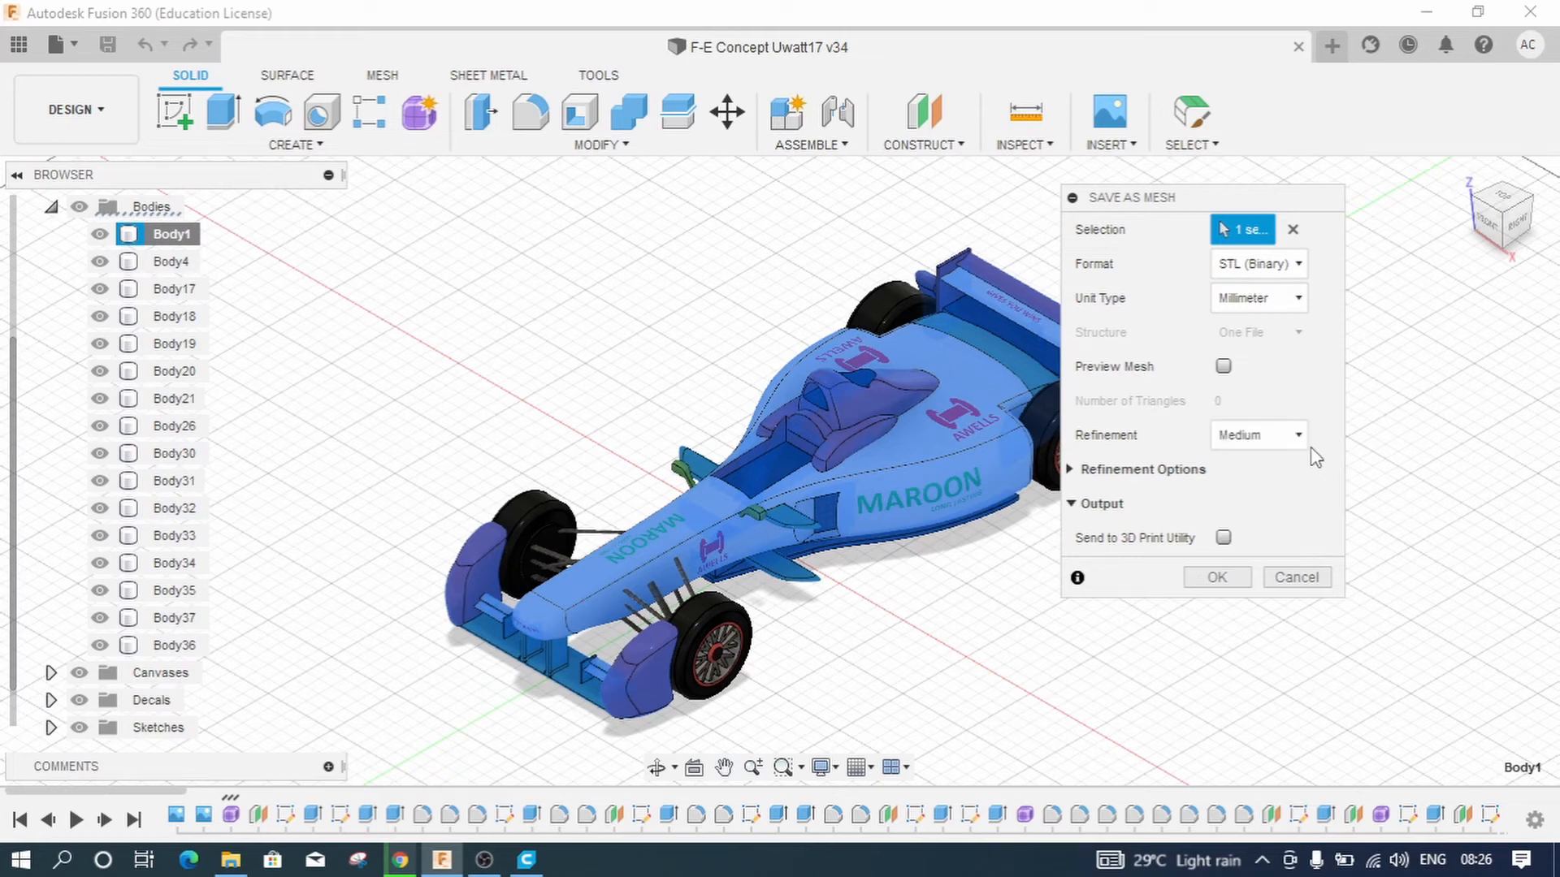
{"action": "left_click", "coordinate": [1083, 475]}
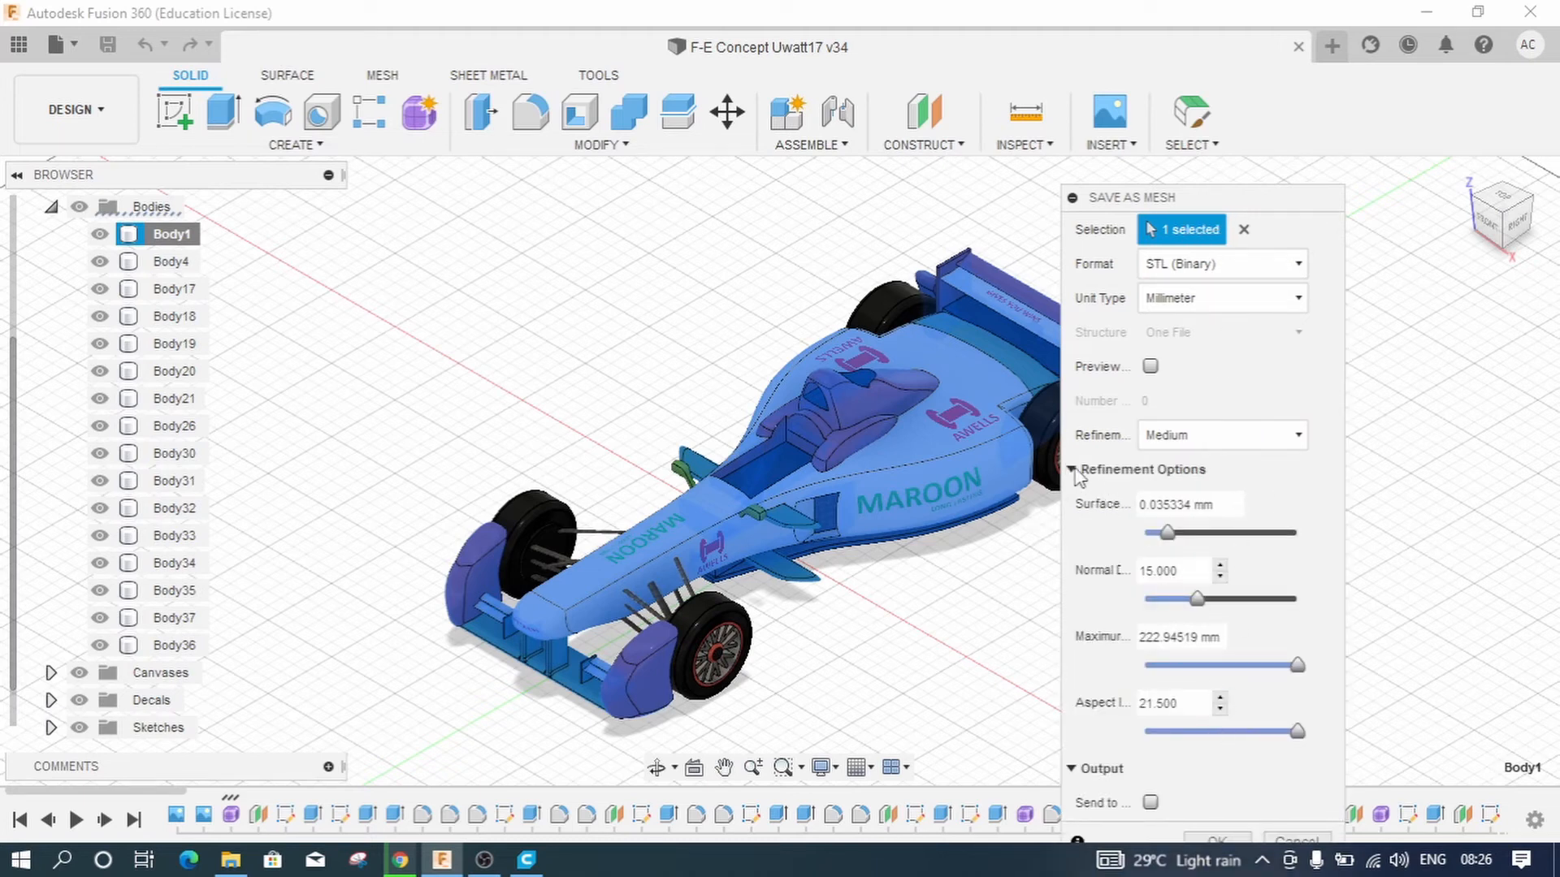
{"action": "left_click", "coordinate": [1081, 470]}
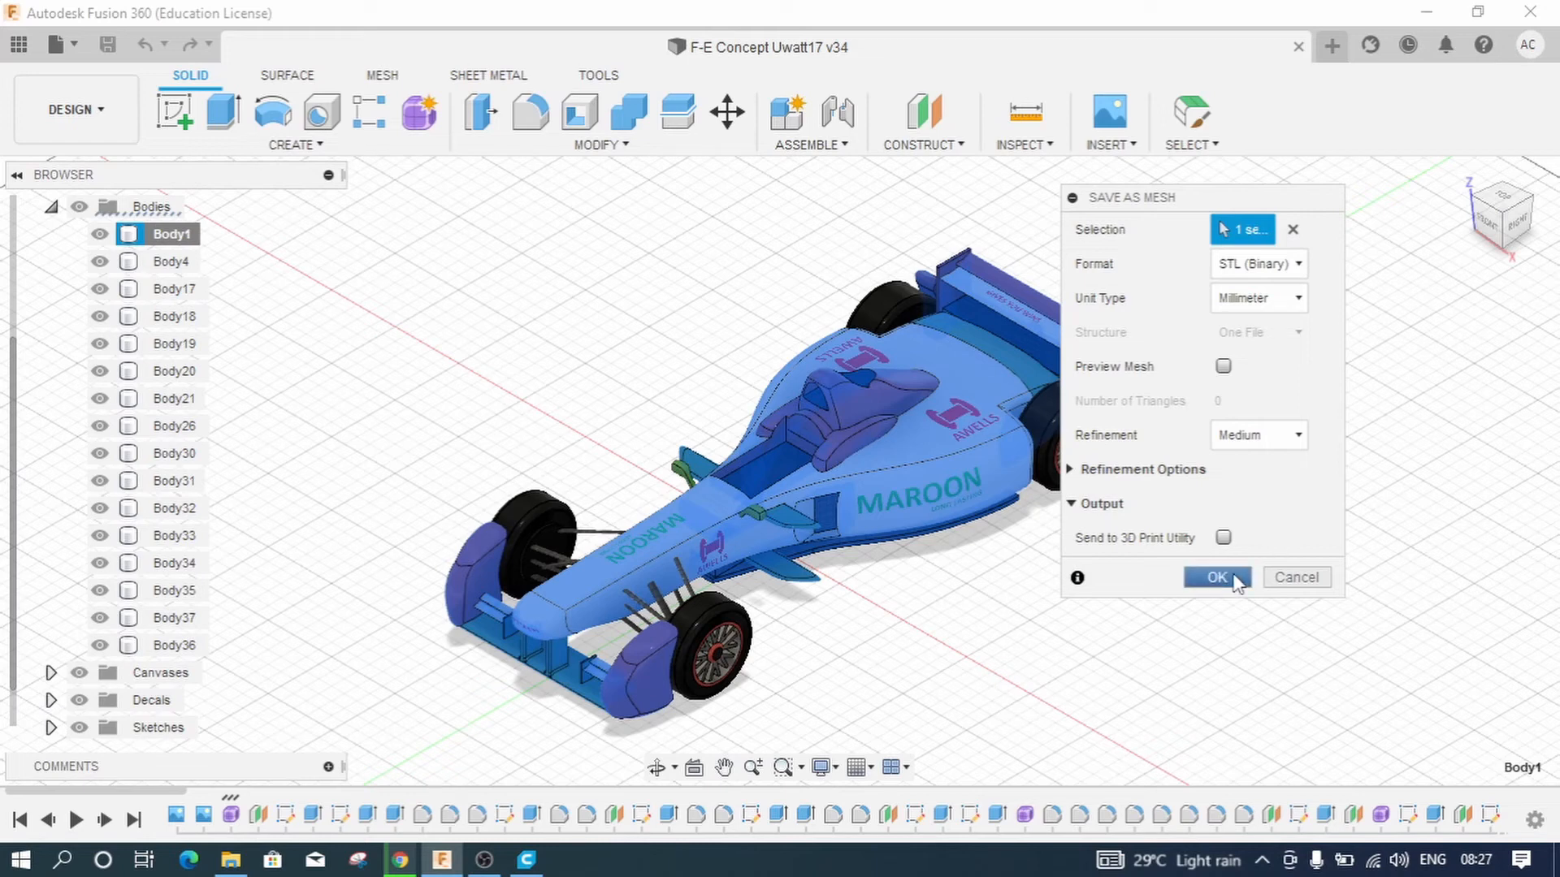
Confirm the mesh settings and save the STL in the 3D Printing Examples folder as "Formula e Car model method 2"
{"action": "left_click", "coordinate": [1235, 579]}
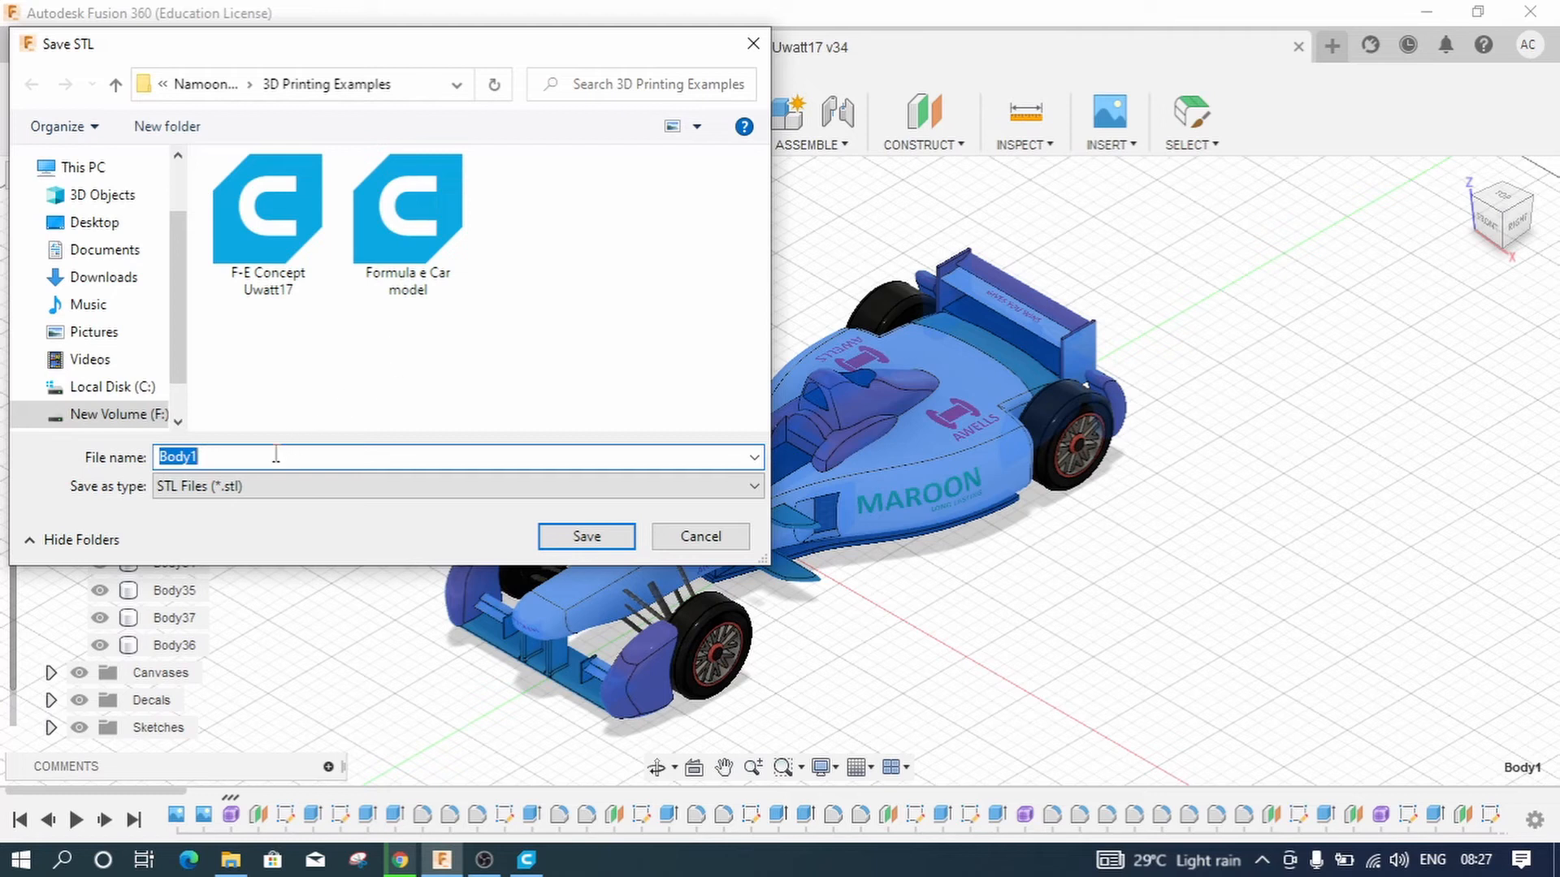
{"action": "left_click", "coordinate": [416, 286]}
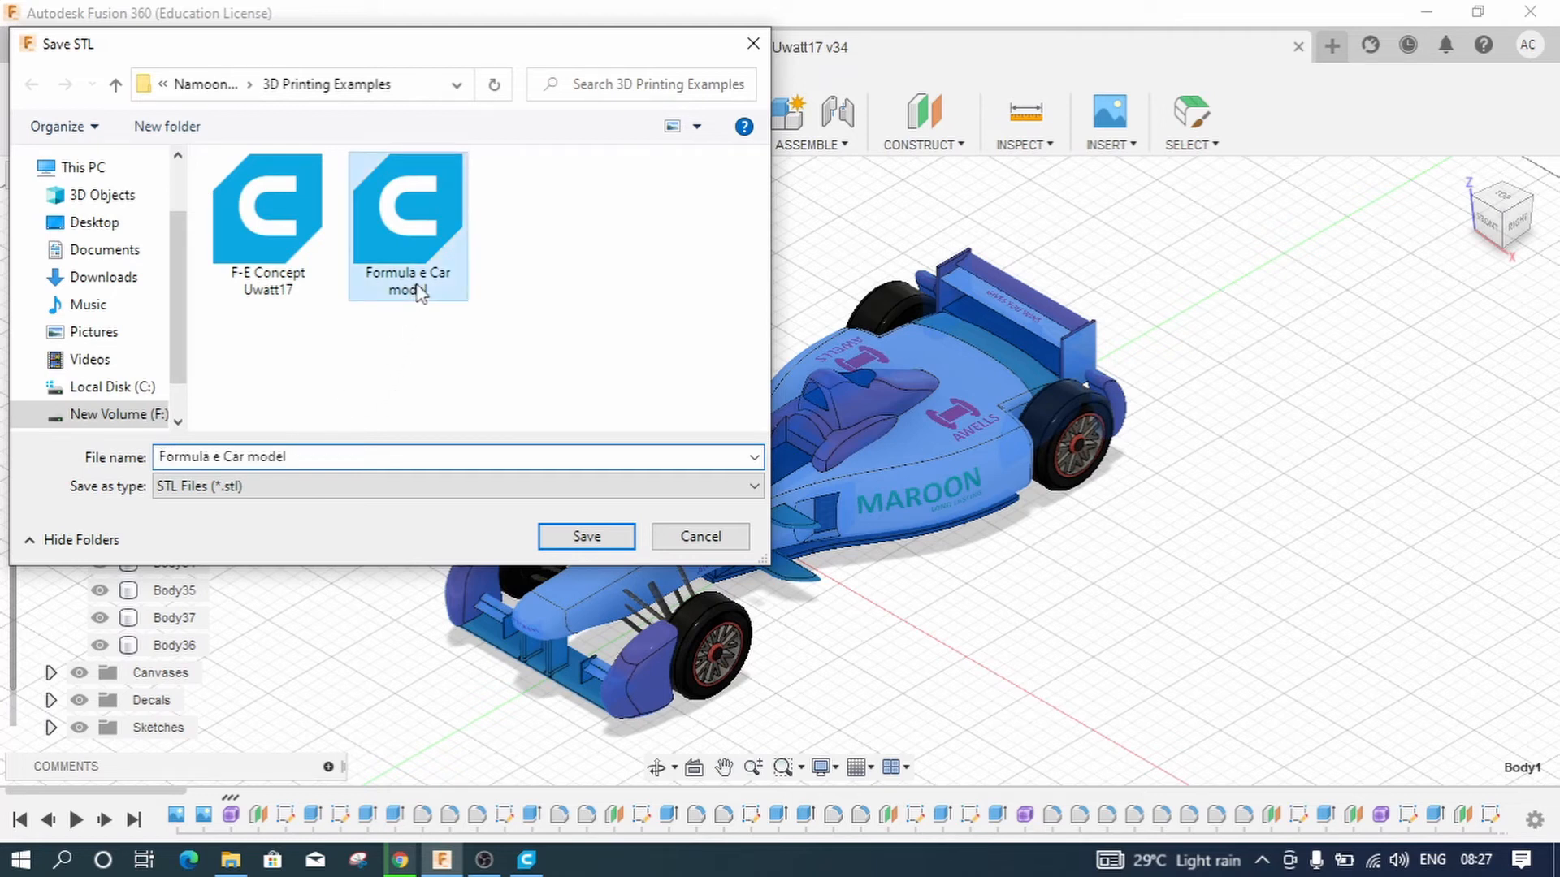
{"action": "left_click", "coordinate": [331, 451]}
{"action": "left_click", "coordinate": [331, 449]}
{"action": "left_click", "coordinate": [332, 450]}
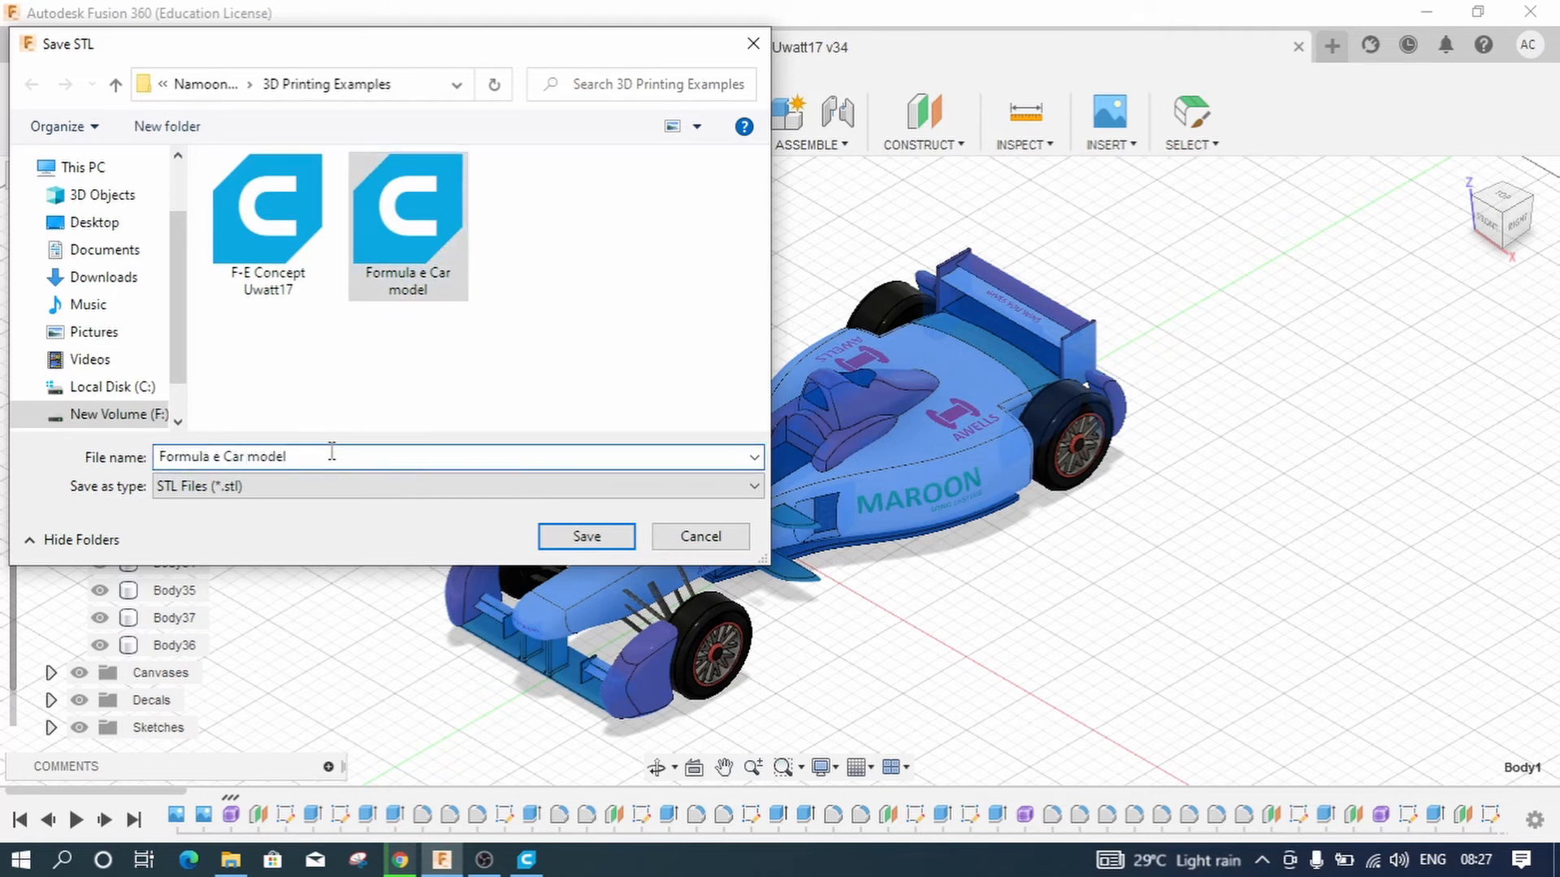
{"action": "type", "text": "method"}
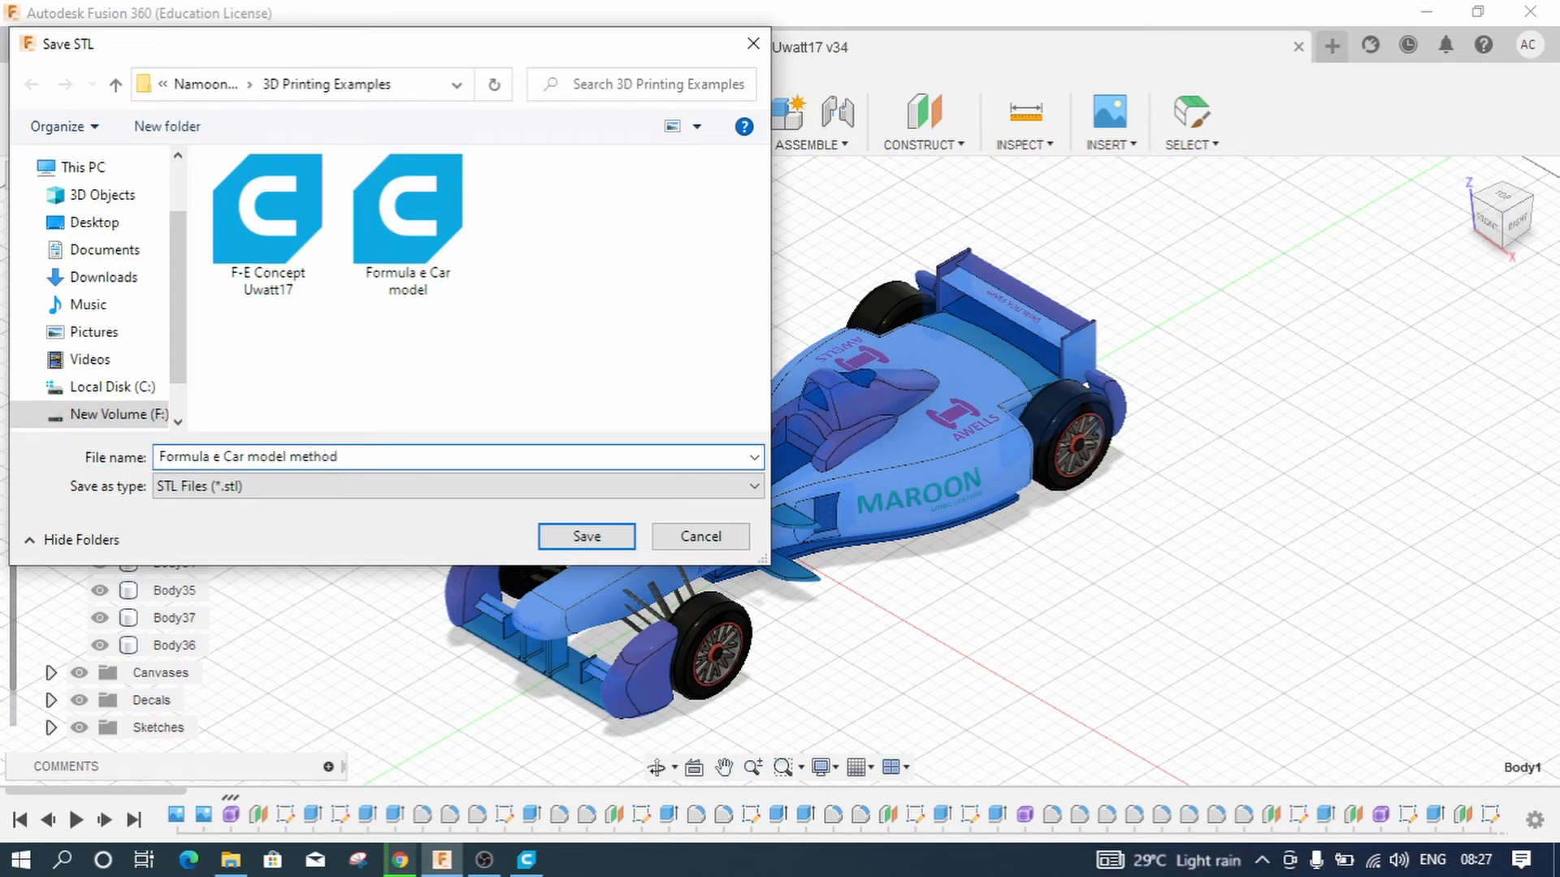
{"action": "type", "text": " 2"}
{"action": "left_click", "coordinate": [577, 537]}
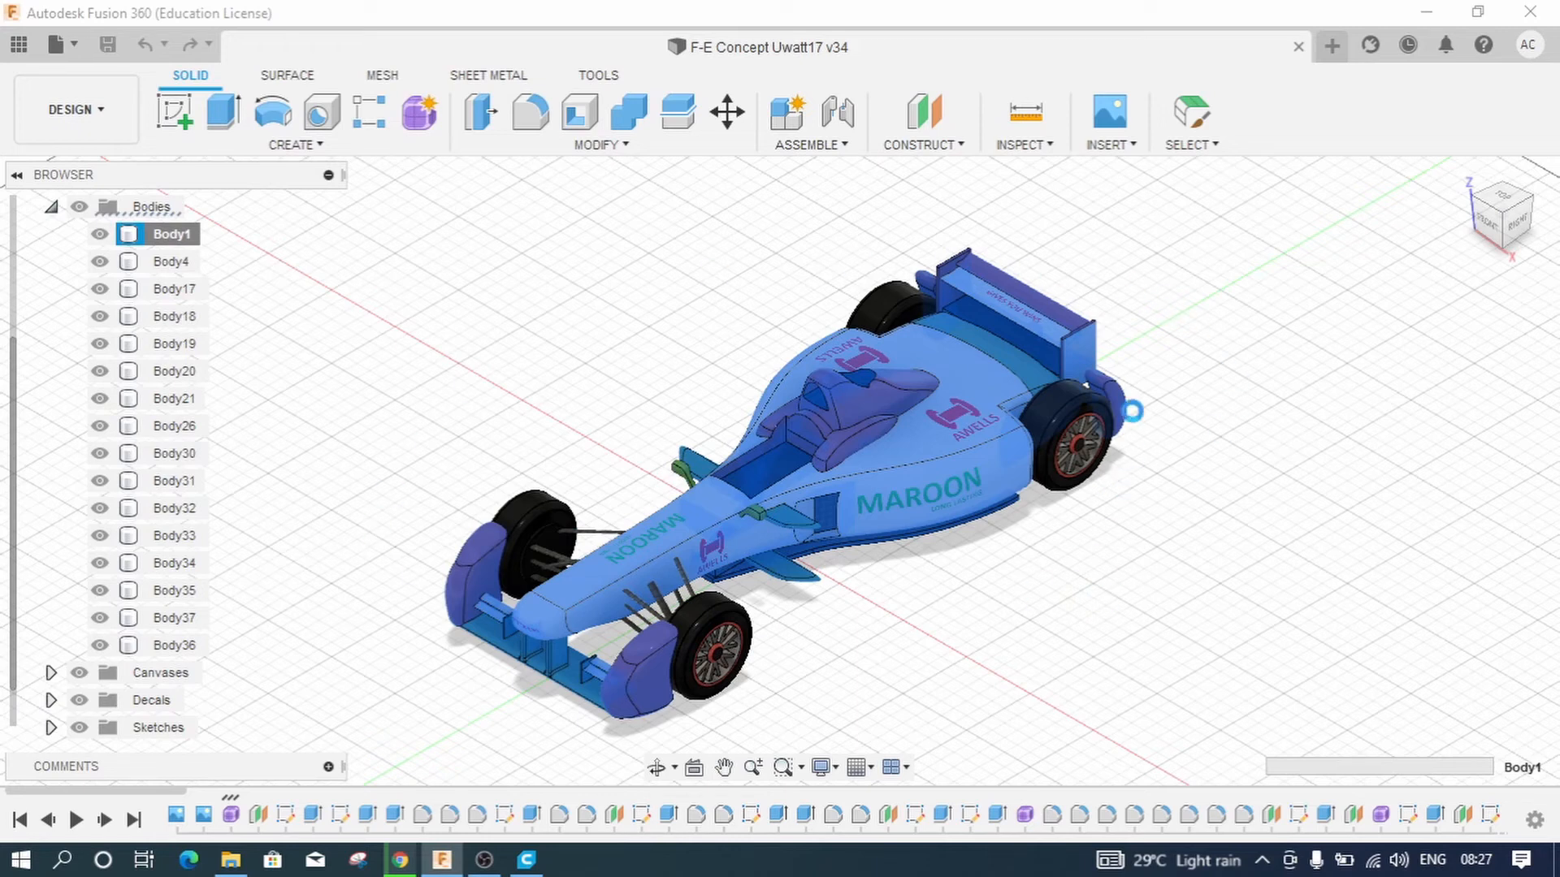
Revisit the design's Export dialog and the commands available for Body1 to compare the two export methods, leaving both without changes
{"action": "left_click", "coordinate": [58, 45]}
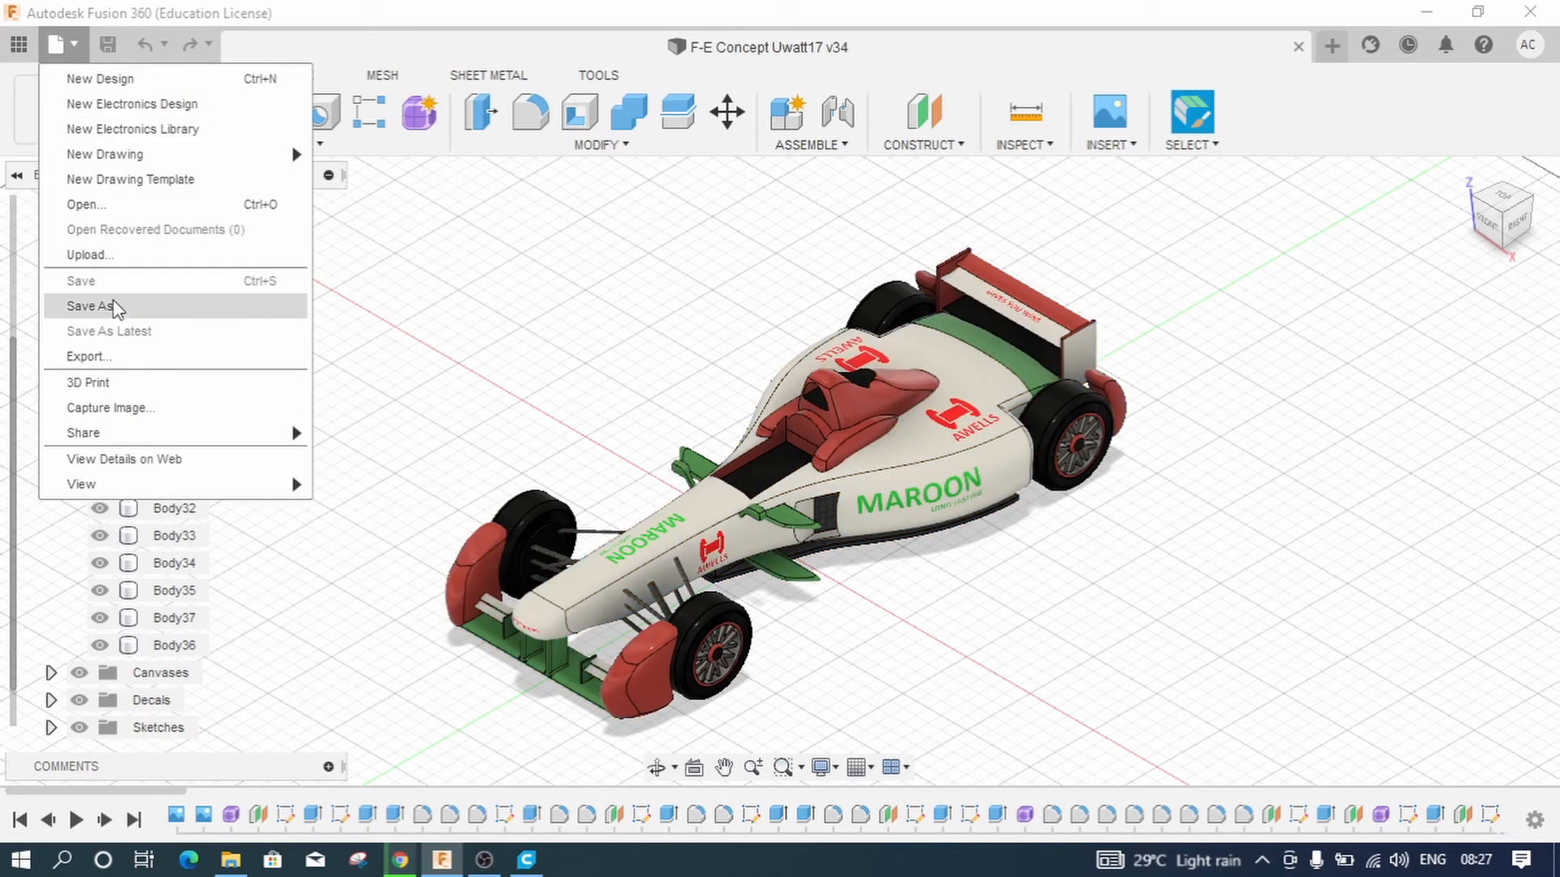
{"action": "left_click", "coordinate": [144, 358]}
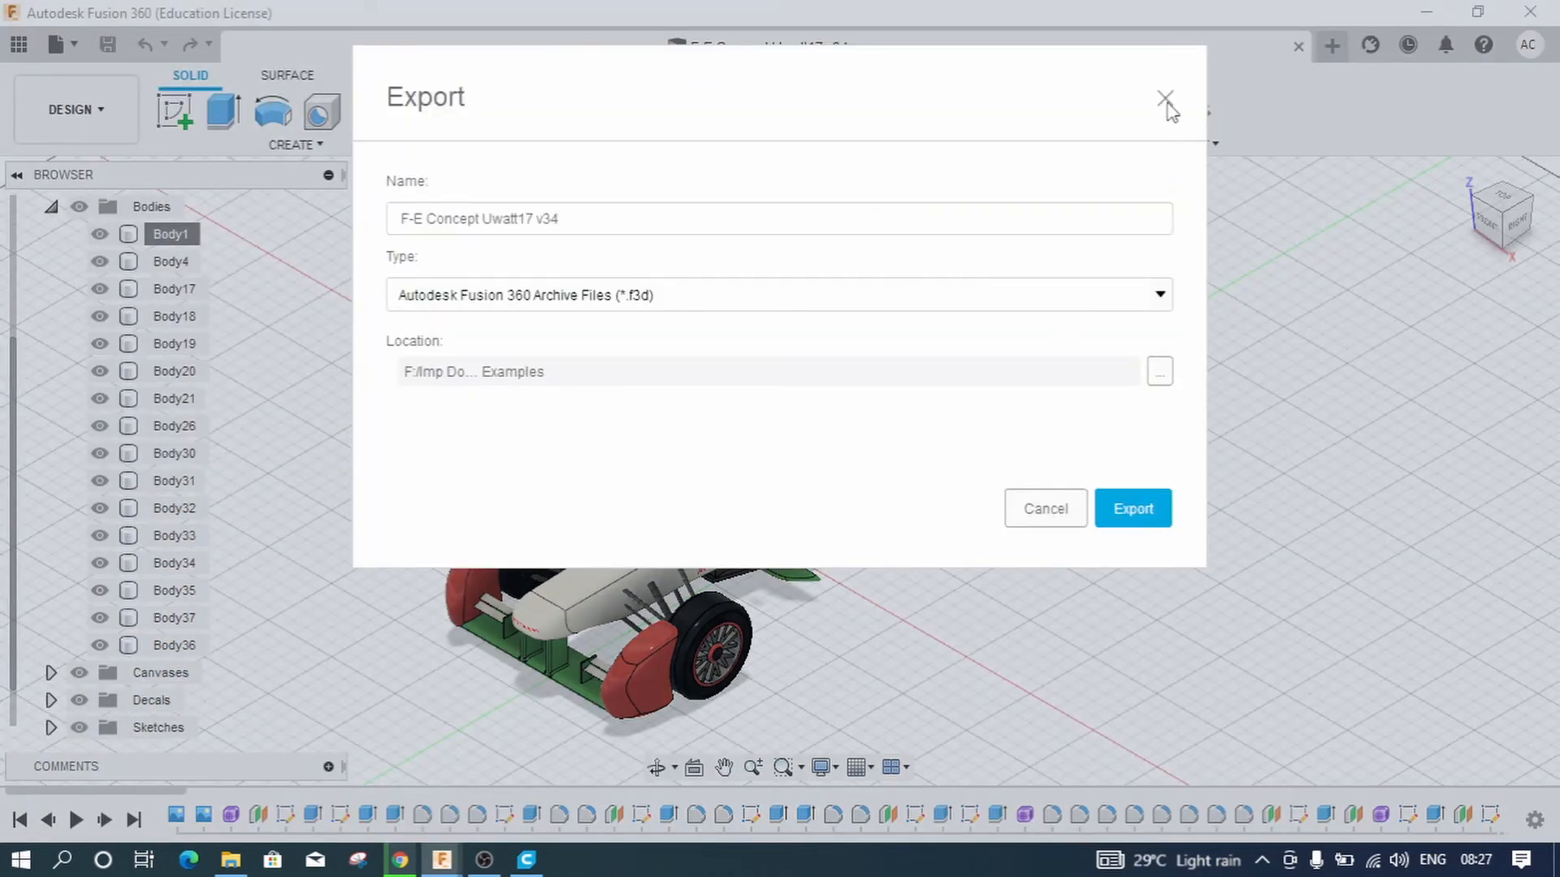
{"action": "left_click", "coordinate": [1166, 104]}
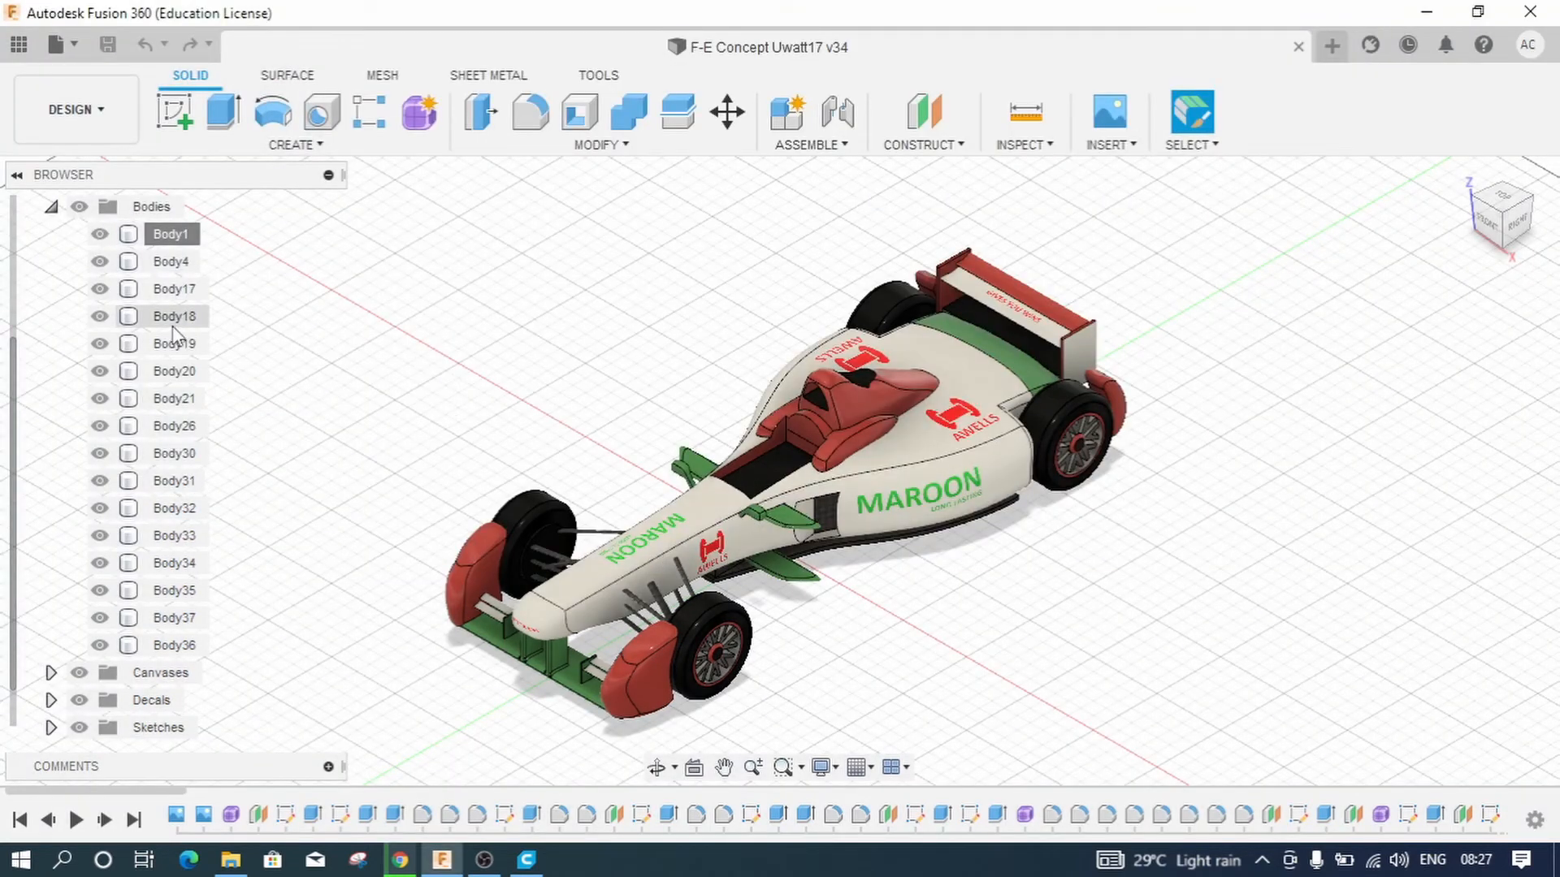
{"action": "left_click", "coordinate": [171, 236]}
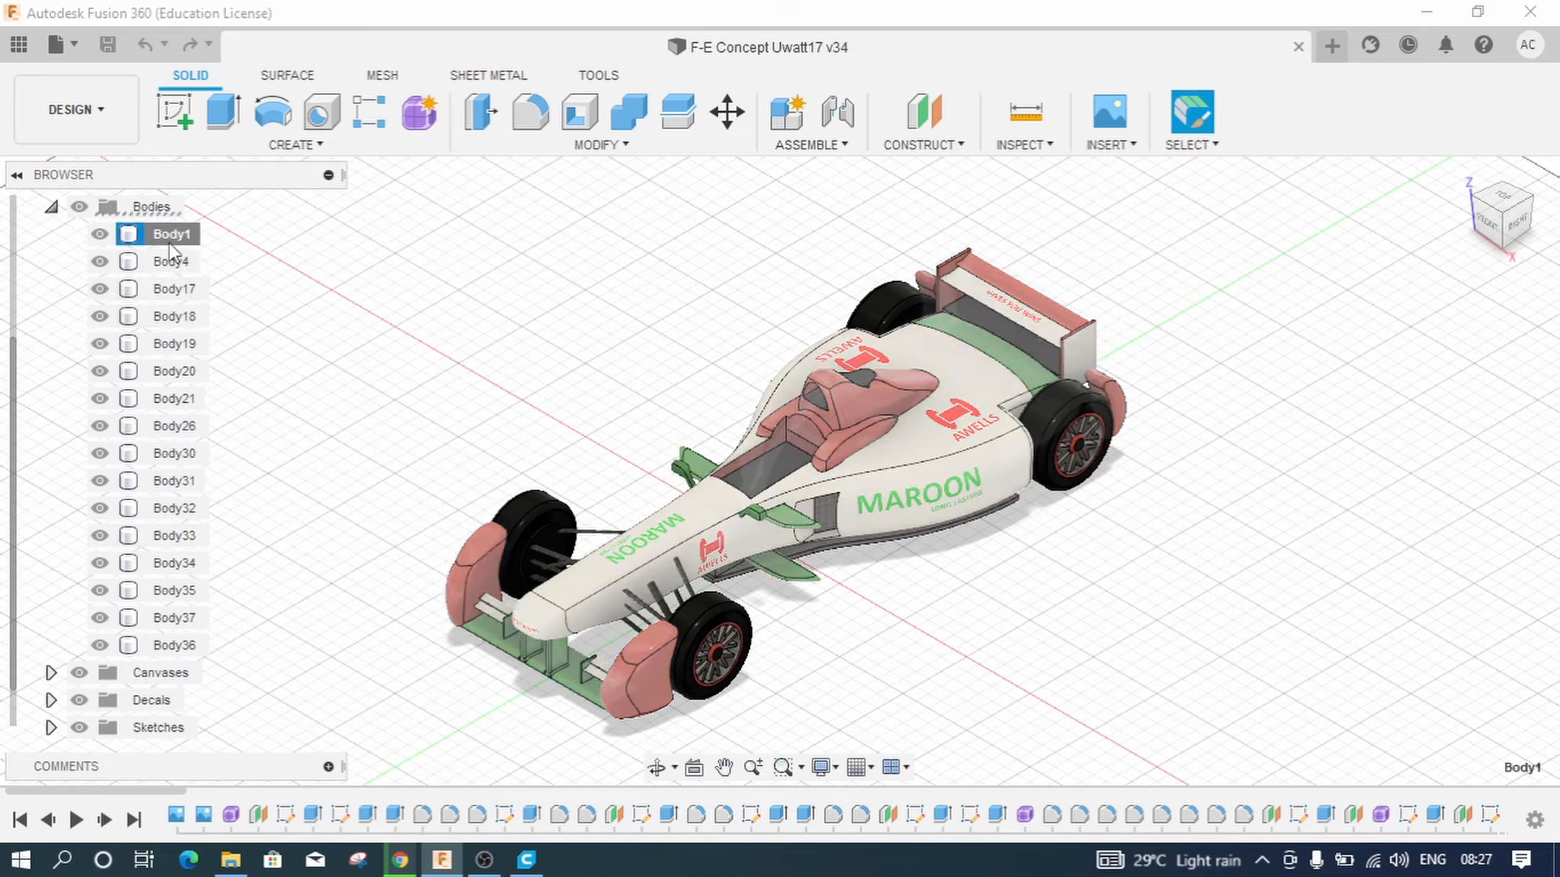
{"action": "right_click", "coordinate": [173, 242]}
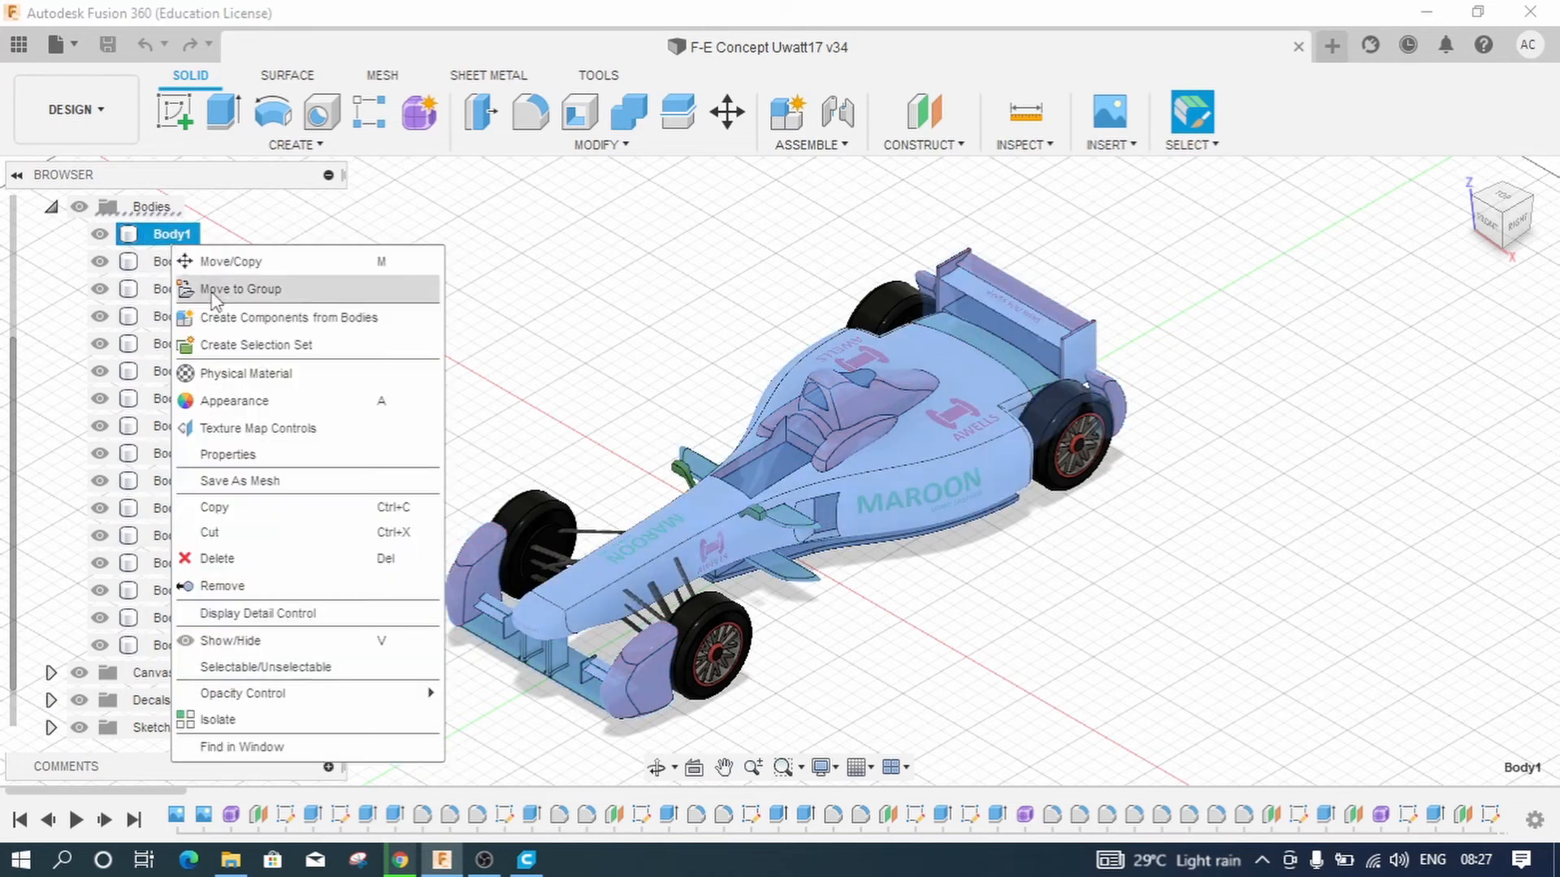
{"action": "left_click", "coordinate": [572, 336]}
{"action": "left_click", "coordinate": [986, 648]}
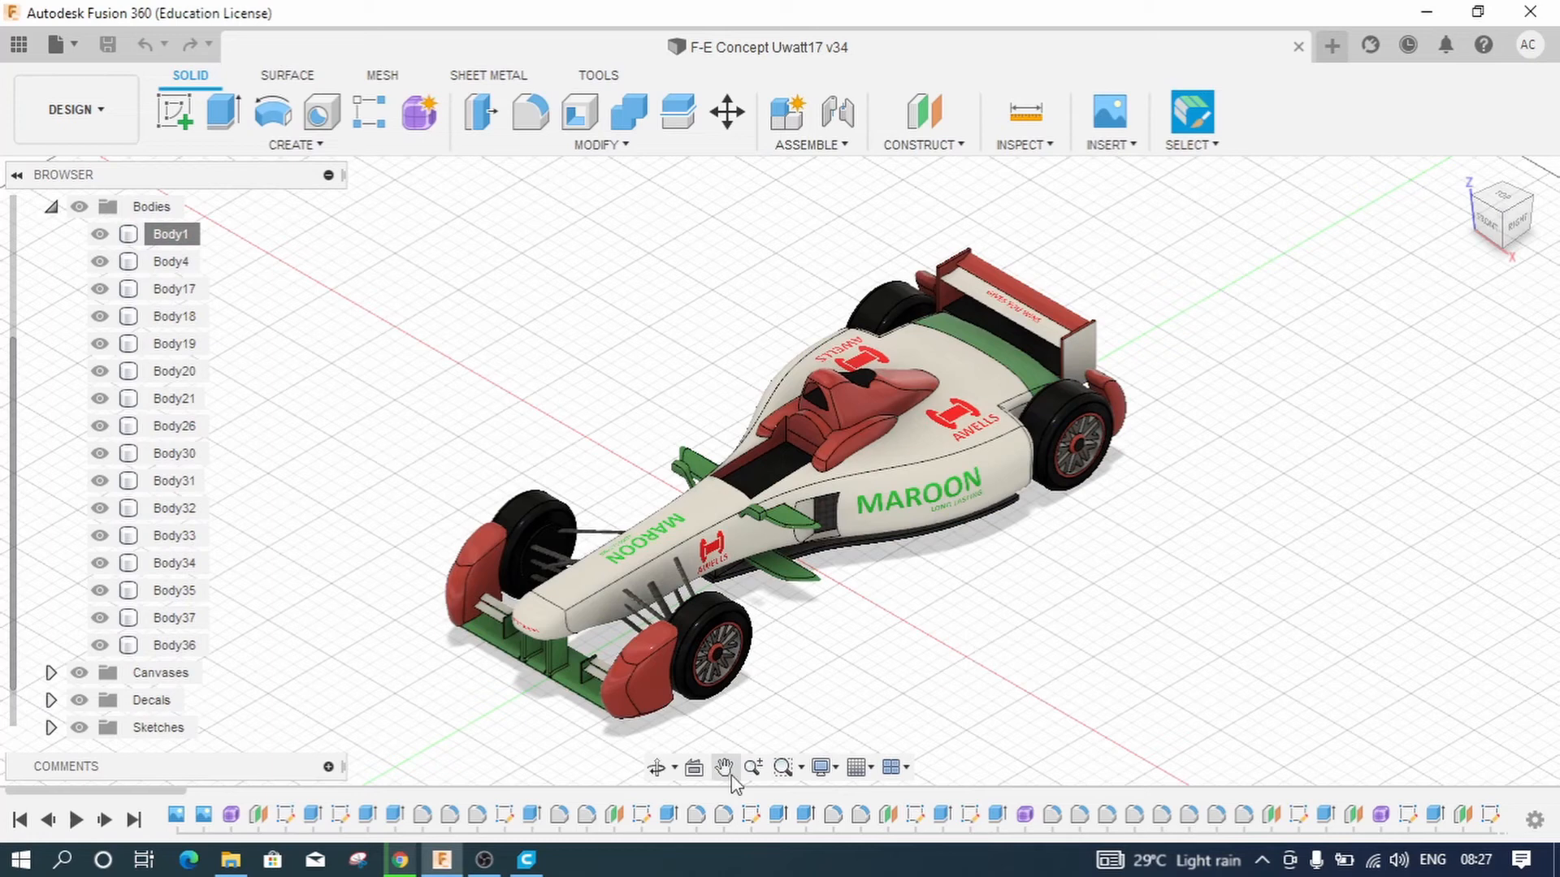
Switch to Ultimaker Cura and open the file "Formula e Car model method 2" from the 3D Printing Examples folder
{"action": "left_click", "coordinate": [527, 859]}
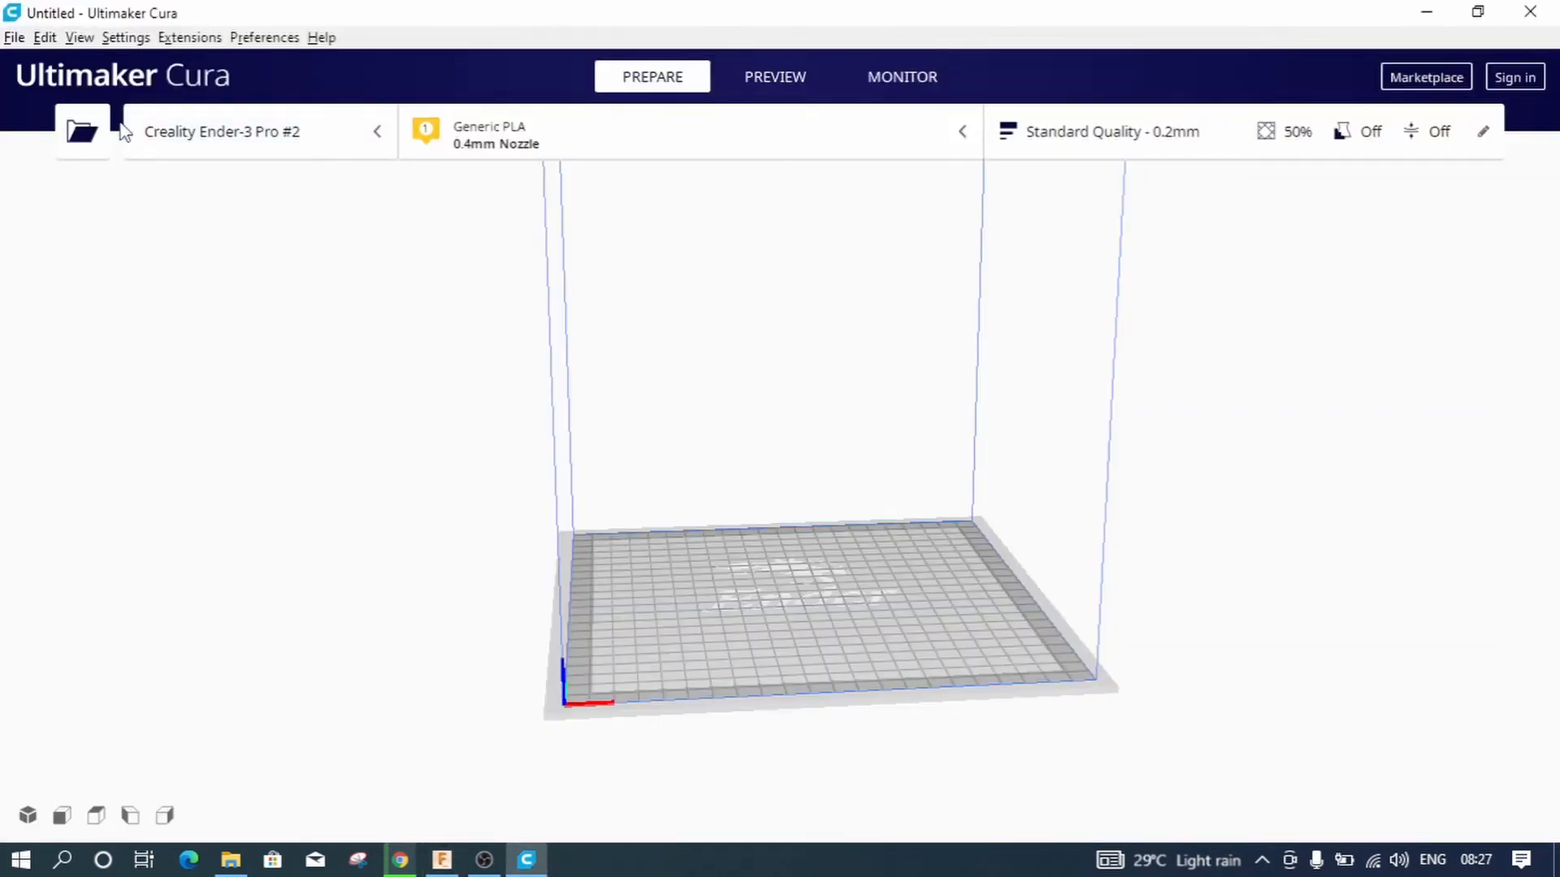
{"action": "left_click", "coordinate": [13, 38]}
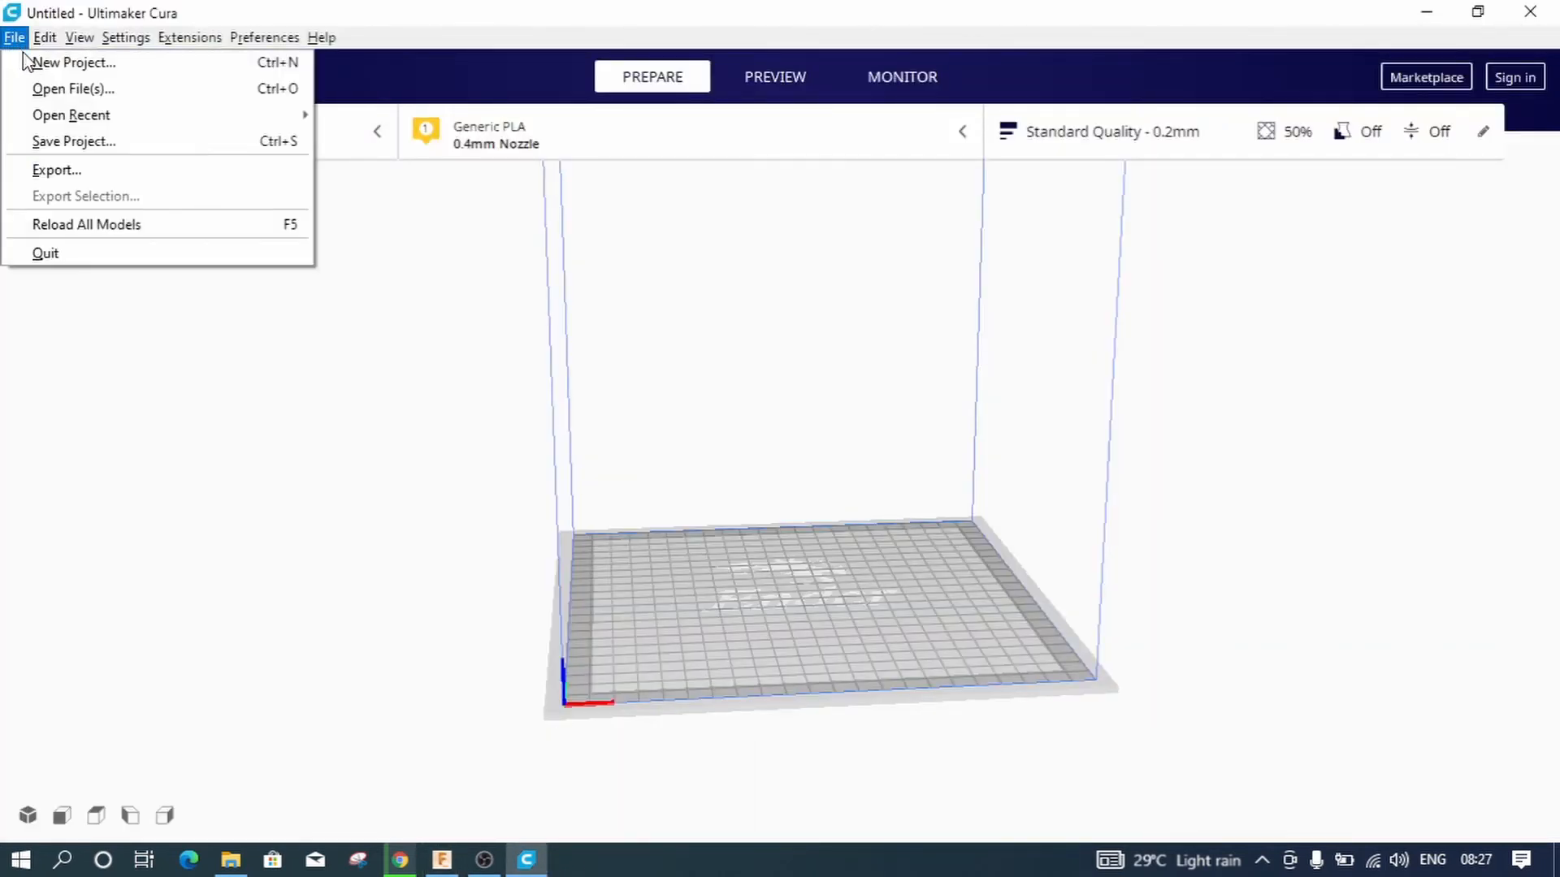
{"action": "left_click", "coordinate": [54, 92]}
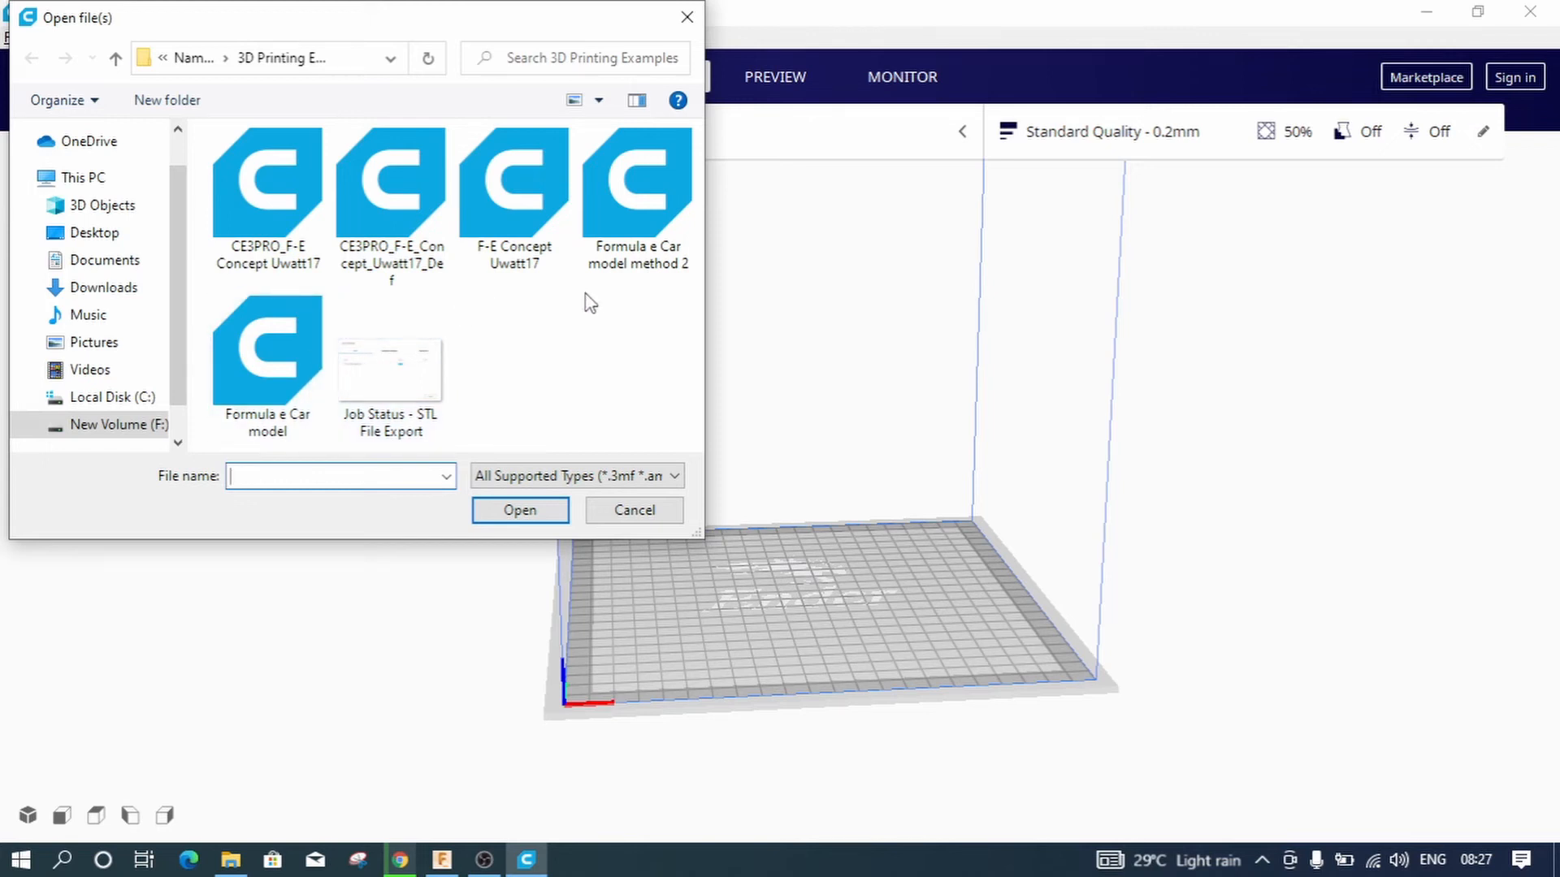
{"action": "left_click", "coordinate": [620, 268]}
{"action": "left_click", "coordinate": [512, 519]}
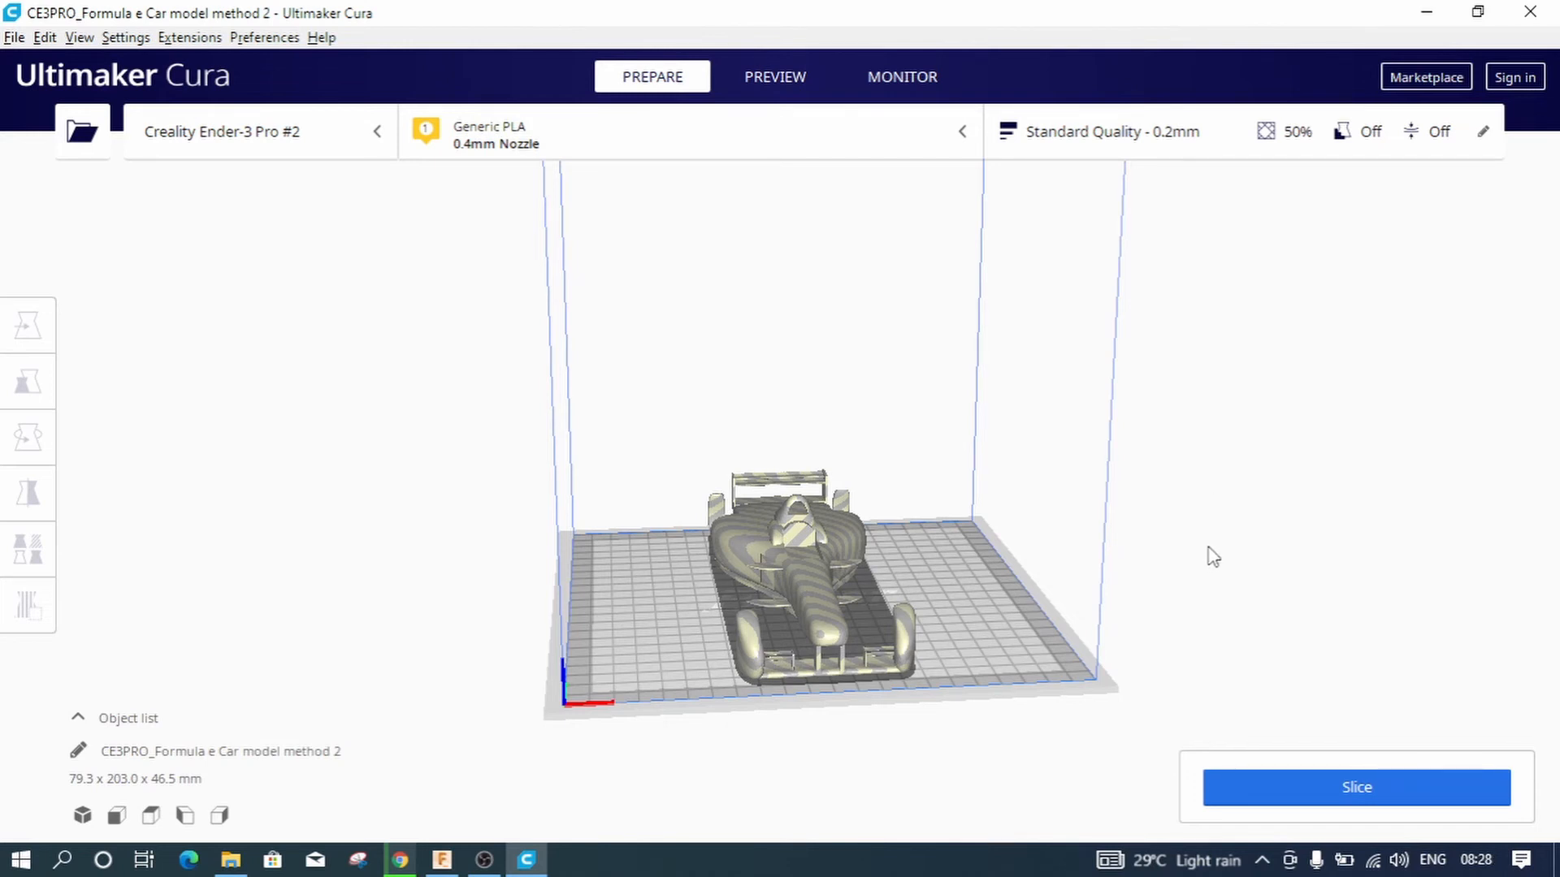
Examine how the imported car sits on the build plate and within the print volume from different angles and distances
{"action": "right_click_drag", "start_coordinate": [1213, 557], "coordinate": [1062, 580]}
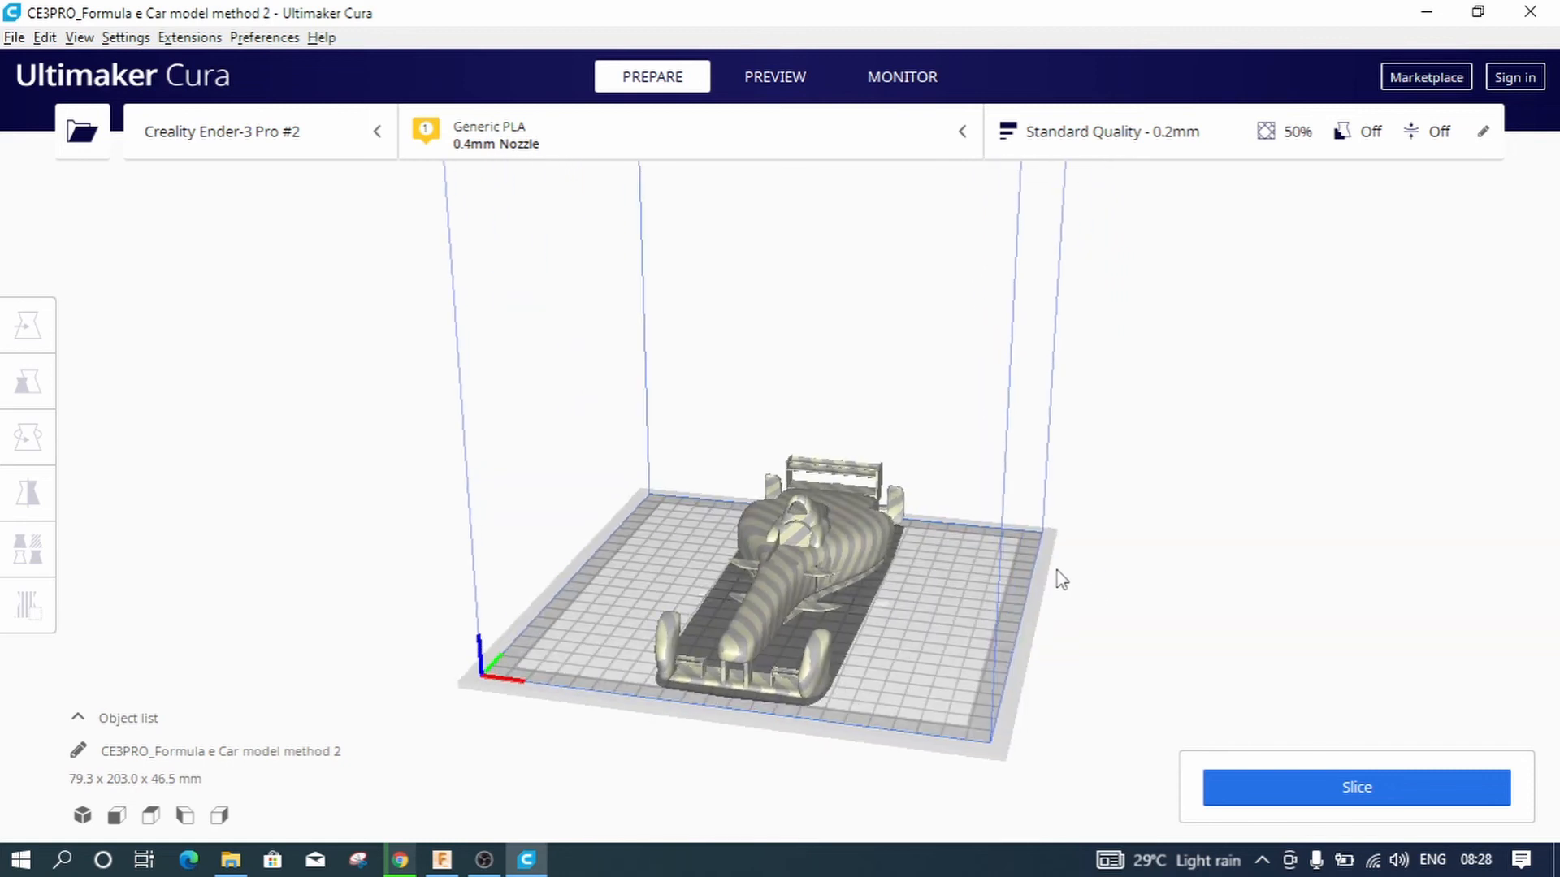
{"action": "right_click", "coordinate": [1004, 558]}
{"action": "scroll", "coordinate": [853, 612], "scroll_direction": "down", "scroll_amount": 6}
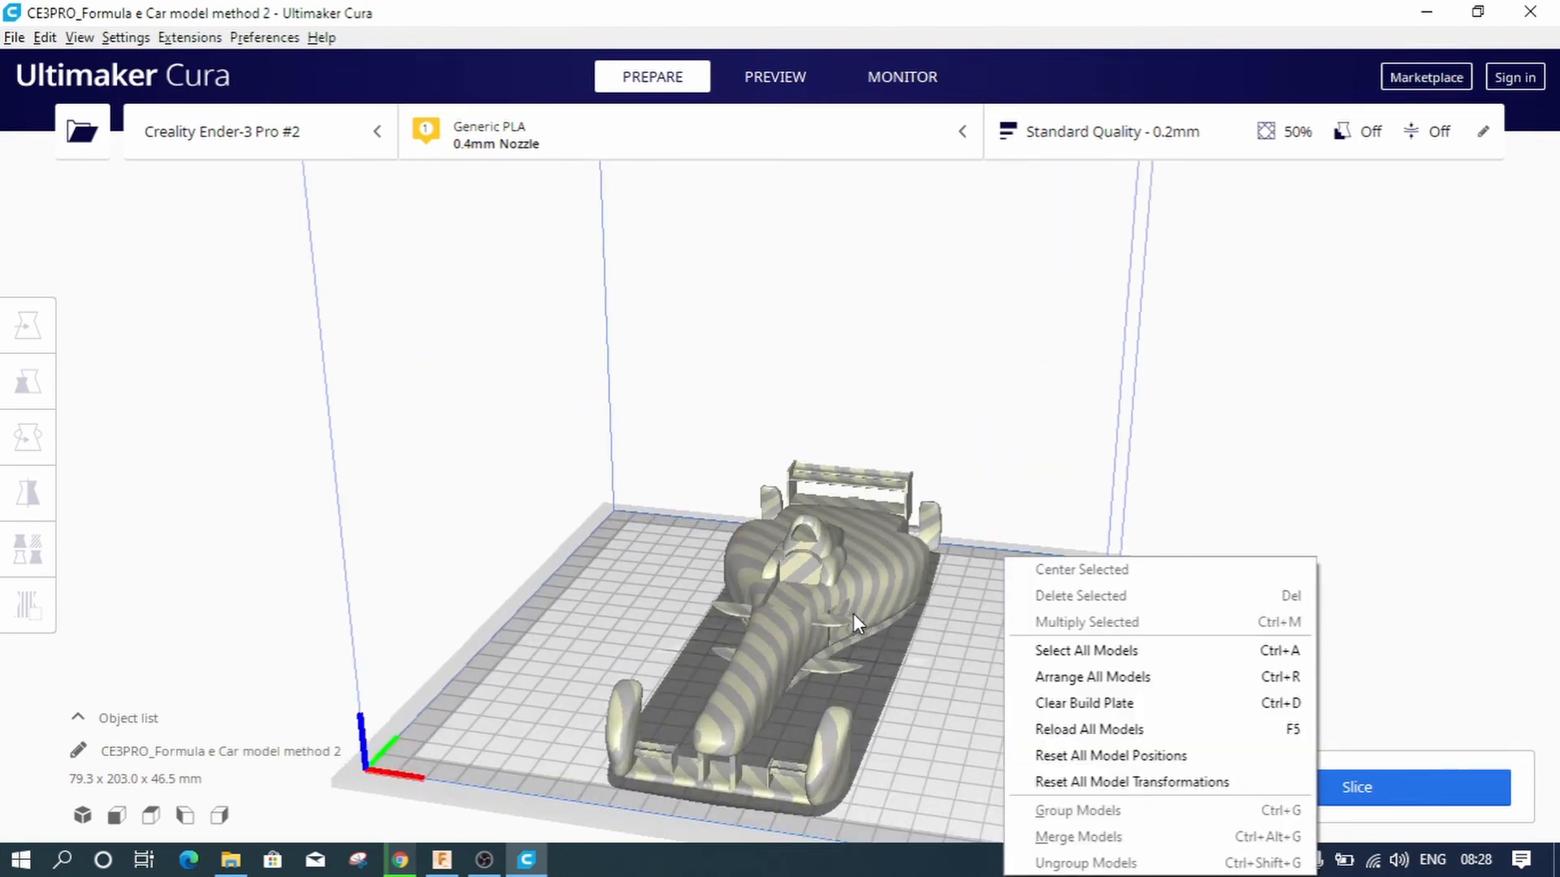
{"action": "scroll", "coordinate": [853, 614], "scroll_direction": "down", "scroll_amount": 2}
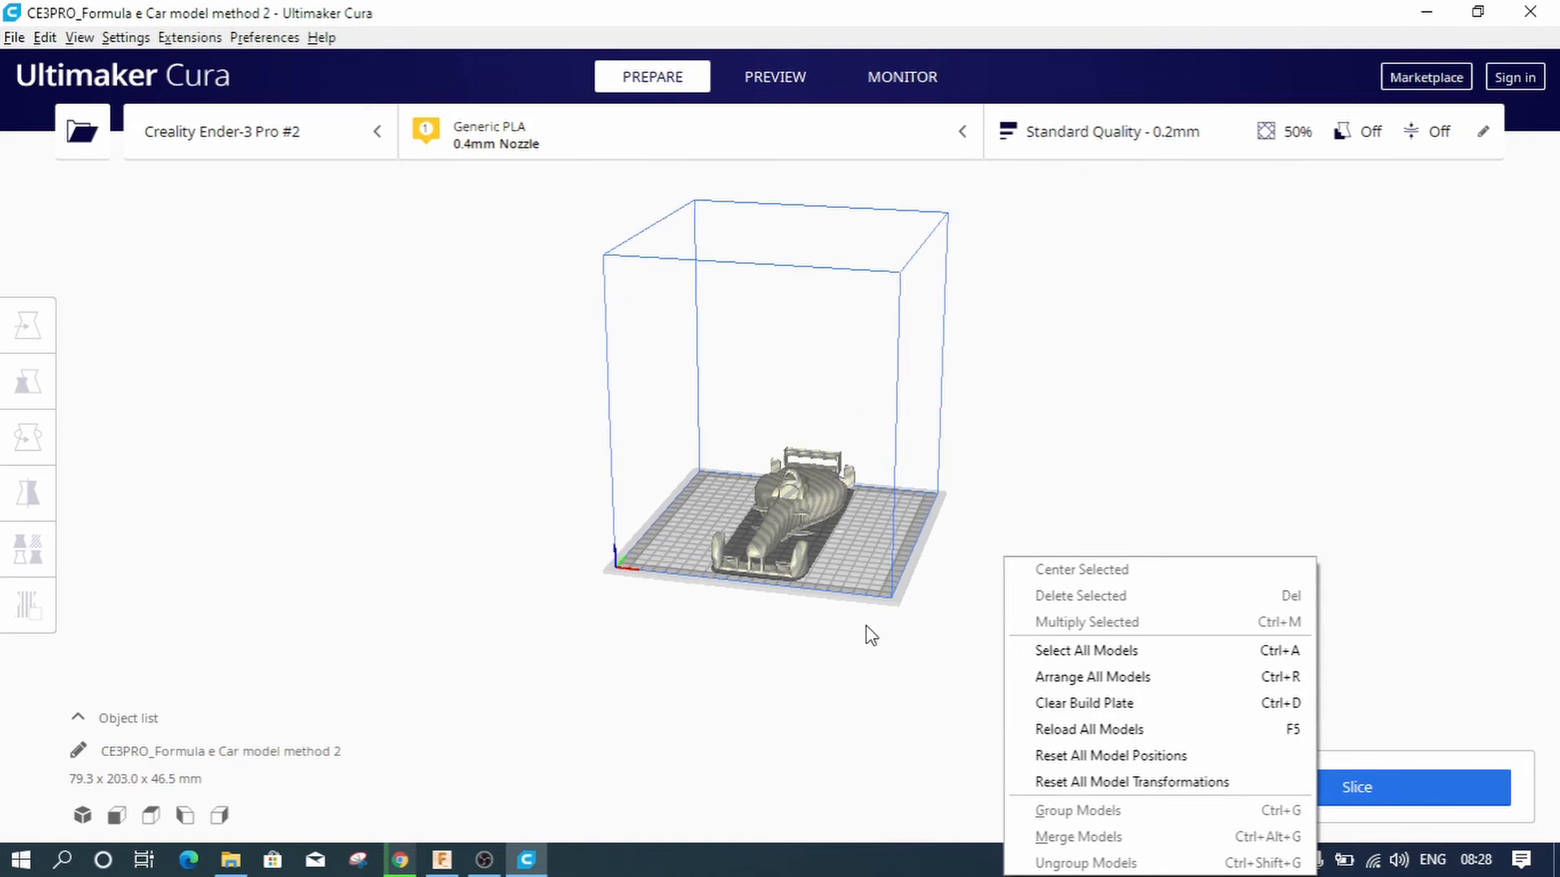
{"action": "left_click", "coordinate": [804, 619]}
{"action": "middle_click_drag", "start_coordinate": [804, 621], "coordinate": [463, 582]}
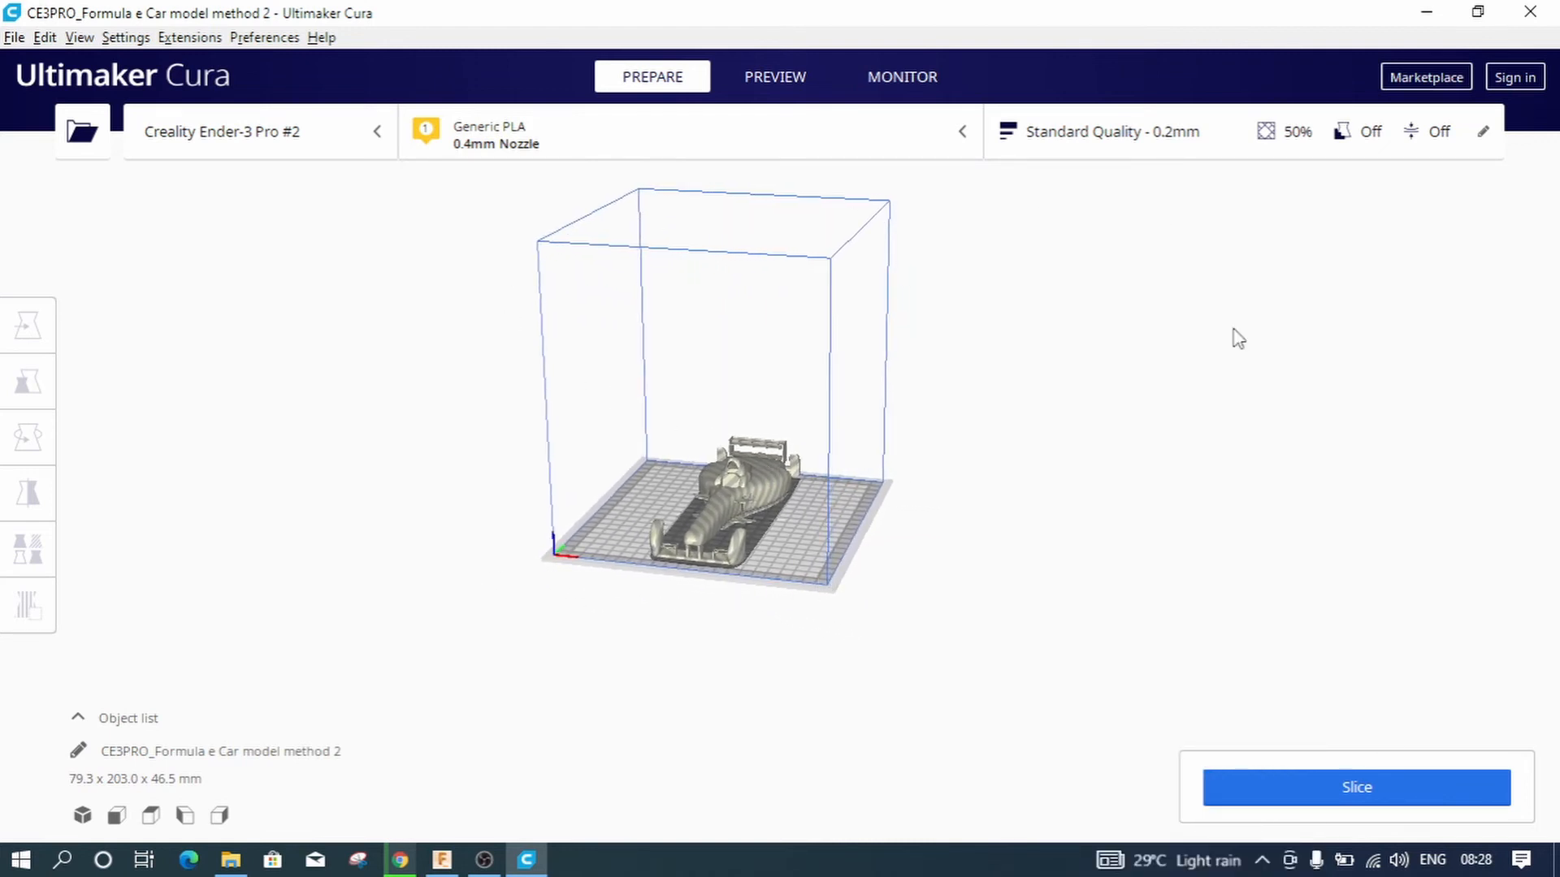
{"action": "scroll", "coordinate": [742, 580], "scroll_direction": "up", "scroll_amount": 4}
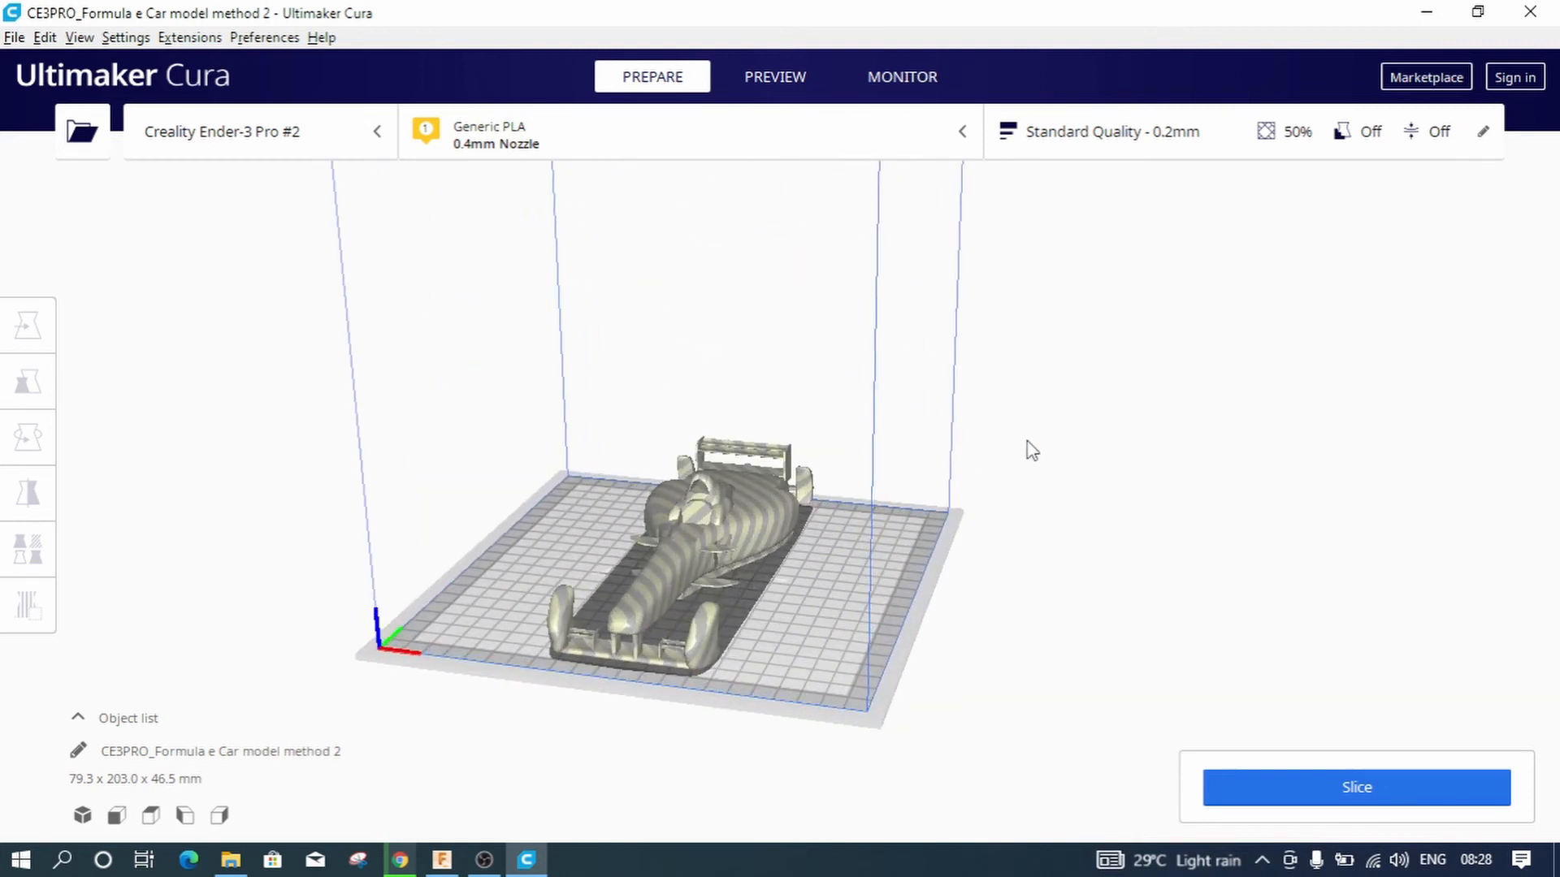
Rotate the car about its vertical axis with snapping on so it lies diagonally across the build plate, then deselect it
{"action": "left_click", "coordinate": [741, 524]}
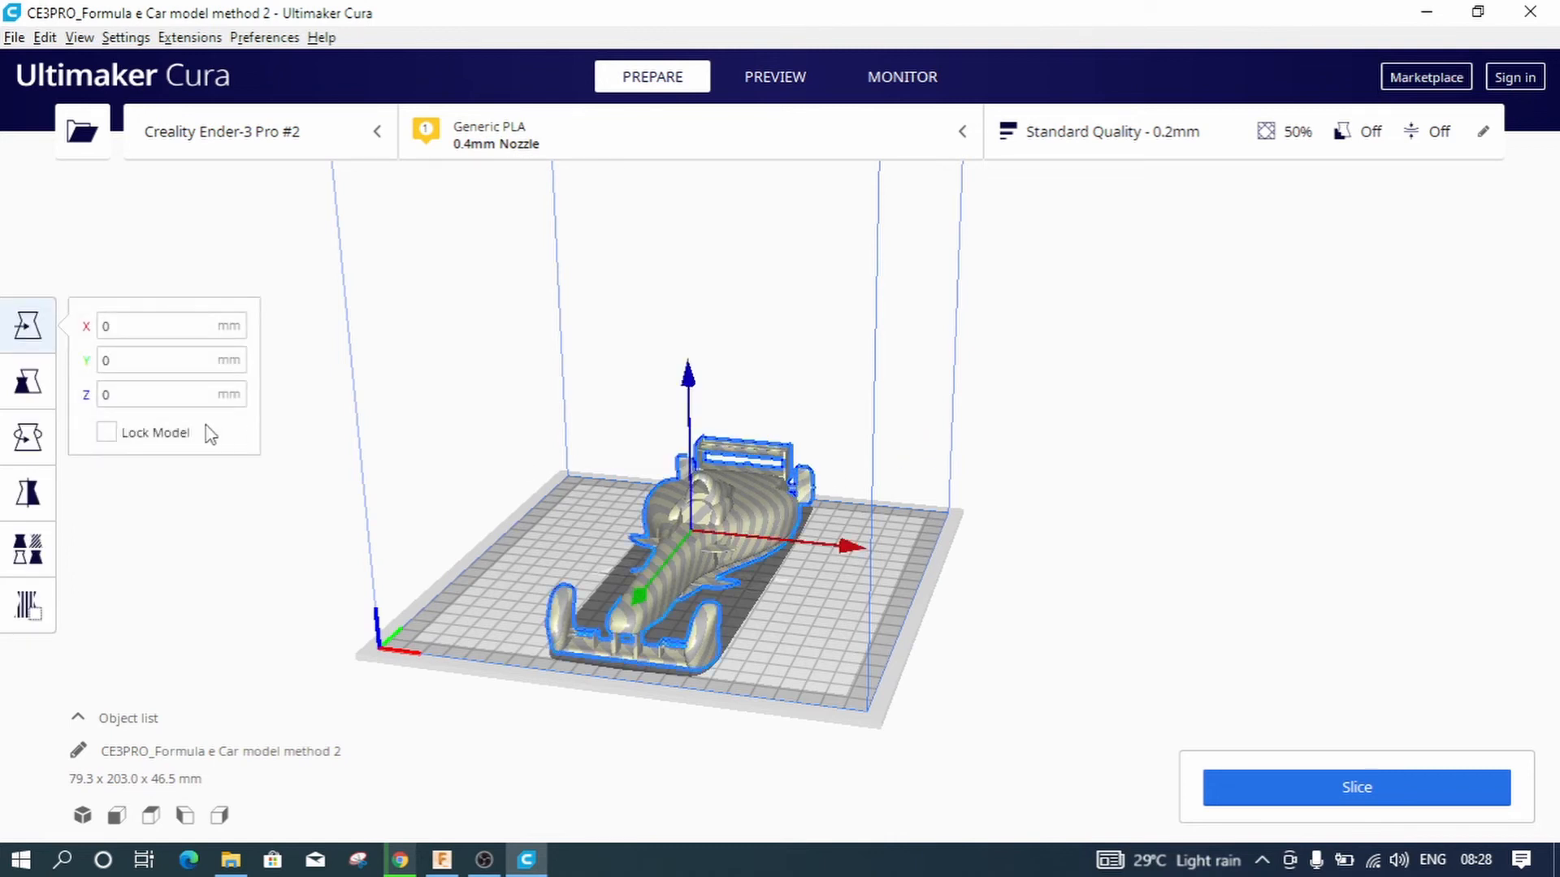
{"action": "left_click", "coordinate": [36, 443]}
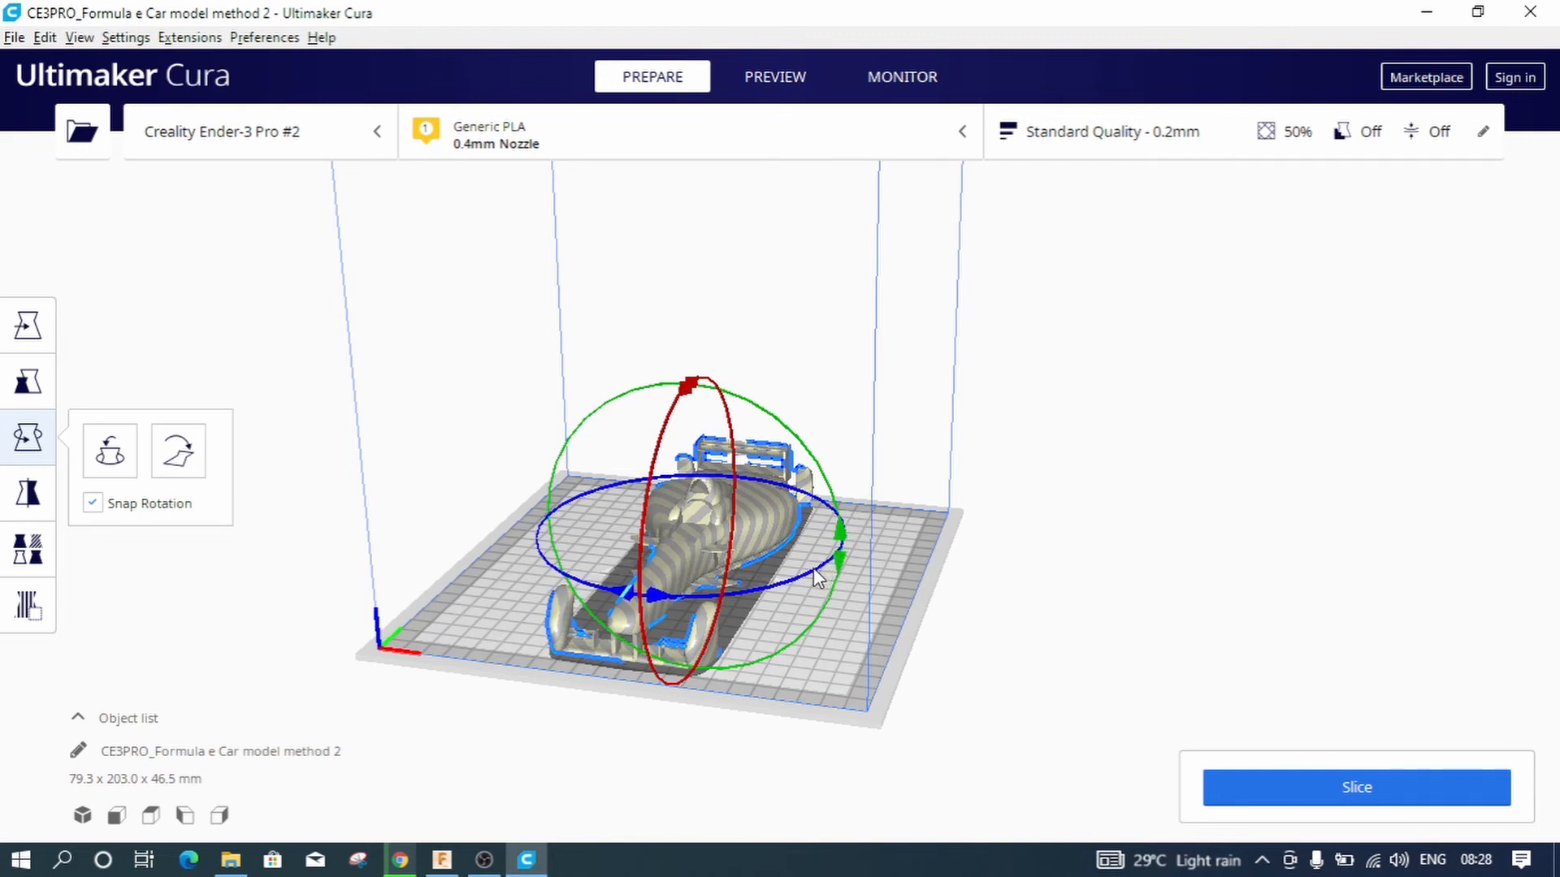
{"action": "left_click_drag", "start_coordinate": [814, 569], "coordinate": [774, 577]}
{"action": "left_click", "coordinate": [773, 577]}
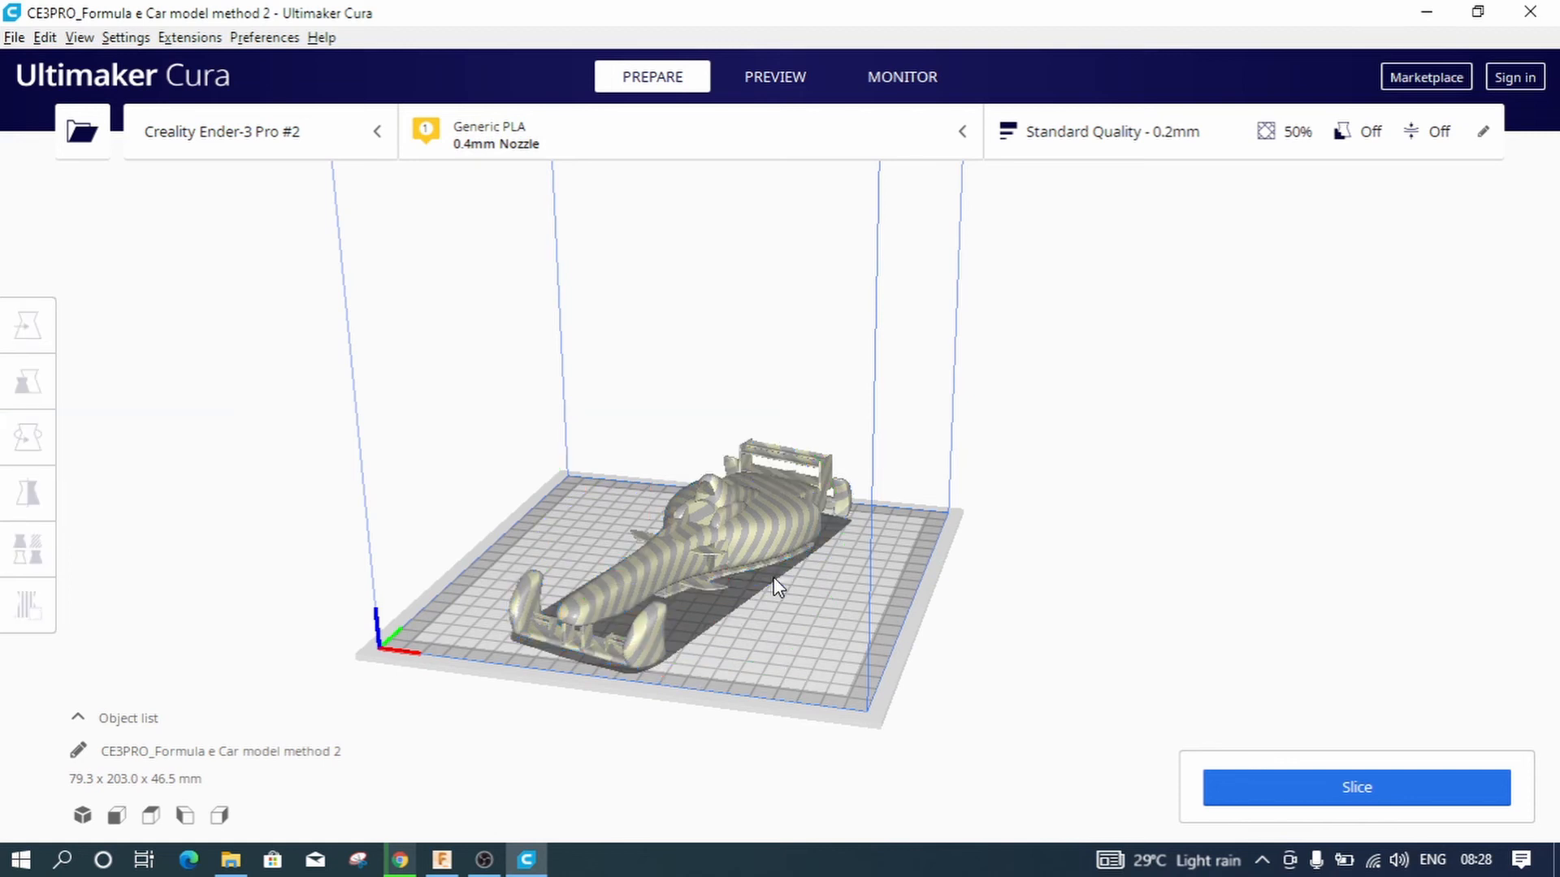
{"action": "left_click", "coordinate": [760, 524]}
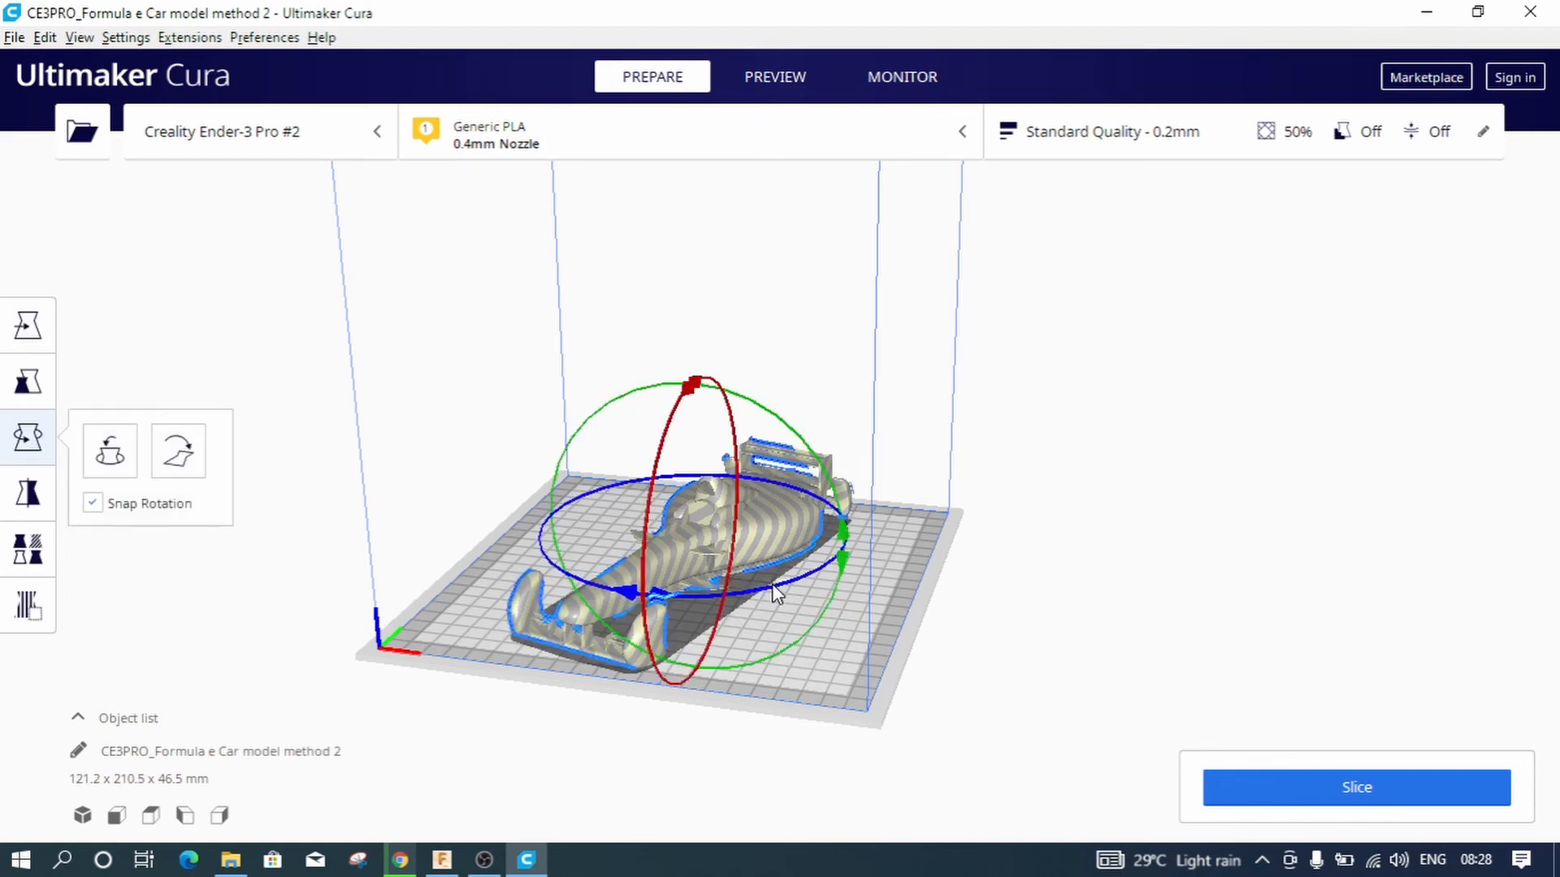
{"action": "left_click_drag", "start_coordinate": [773, 585], "coordinate": [674, 594]}
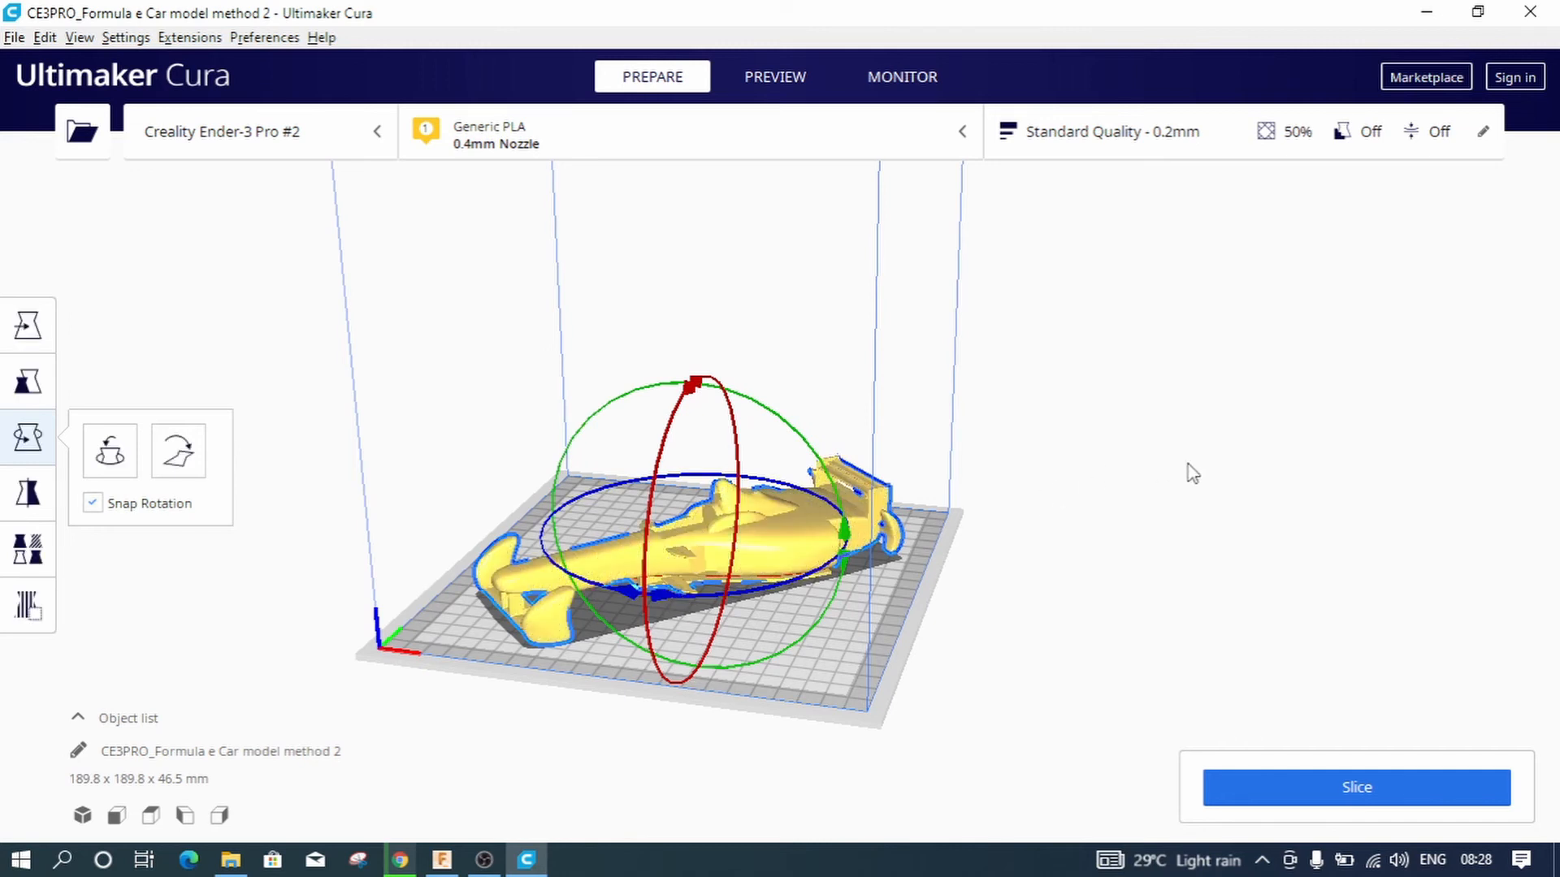
{"action": "left_click", "coordinate": [1192, 473]}
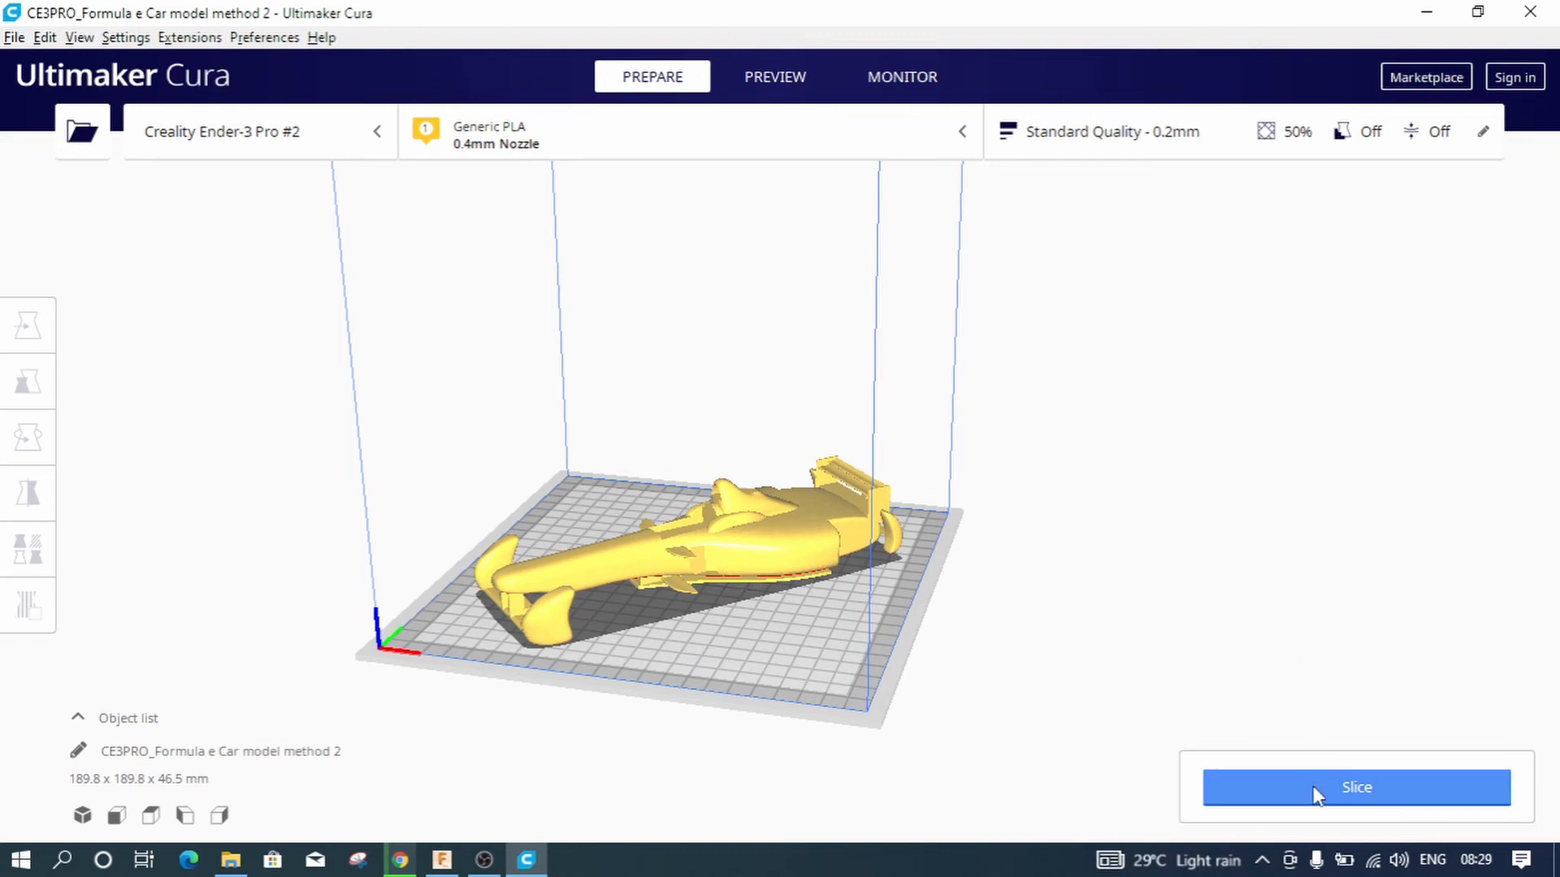
Slice the car model and save the G-code to disk as "CE3PRO_Car_Mode_Gcode_1", dismissing the save notification
{"action": "left_click", "coordinate": [1250, 800]}
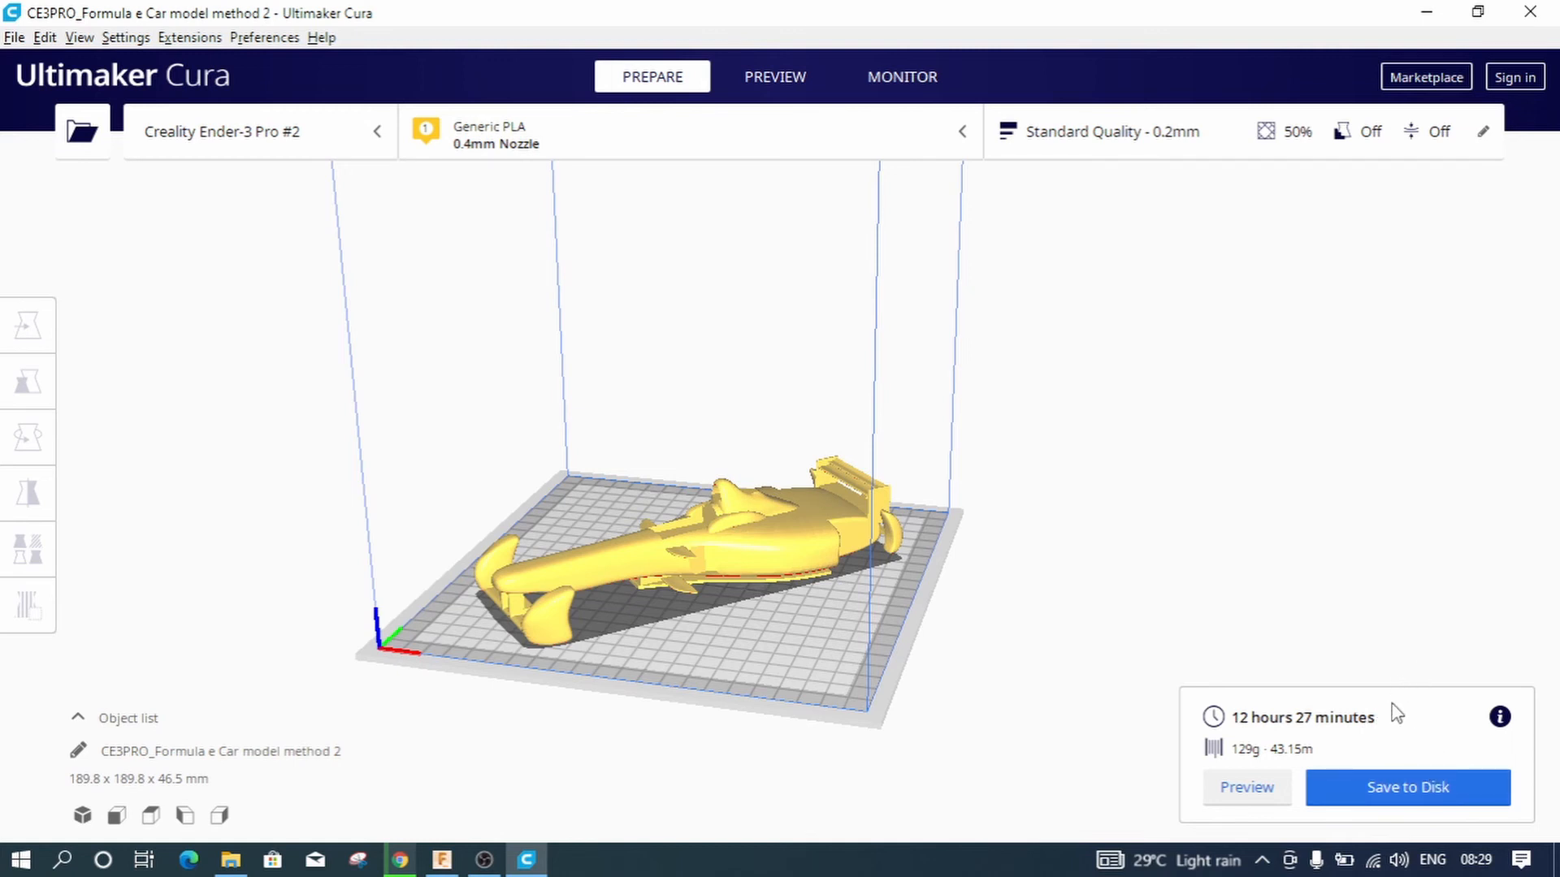
{"action": "left_click", "coordinate": [1430, 794]}
{"action": "left_click", "coordinate": [426, 429]}
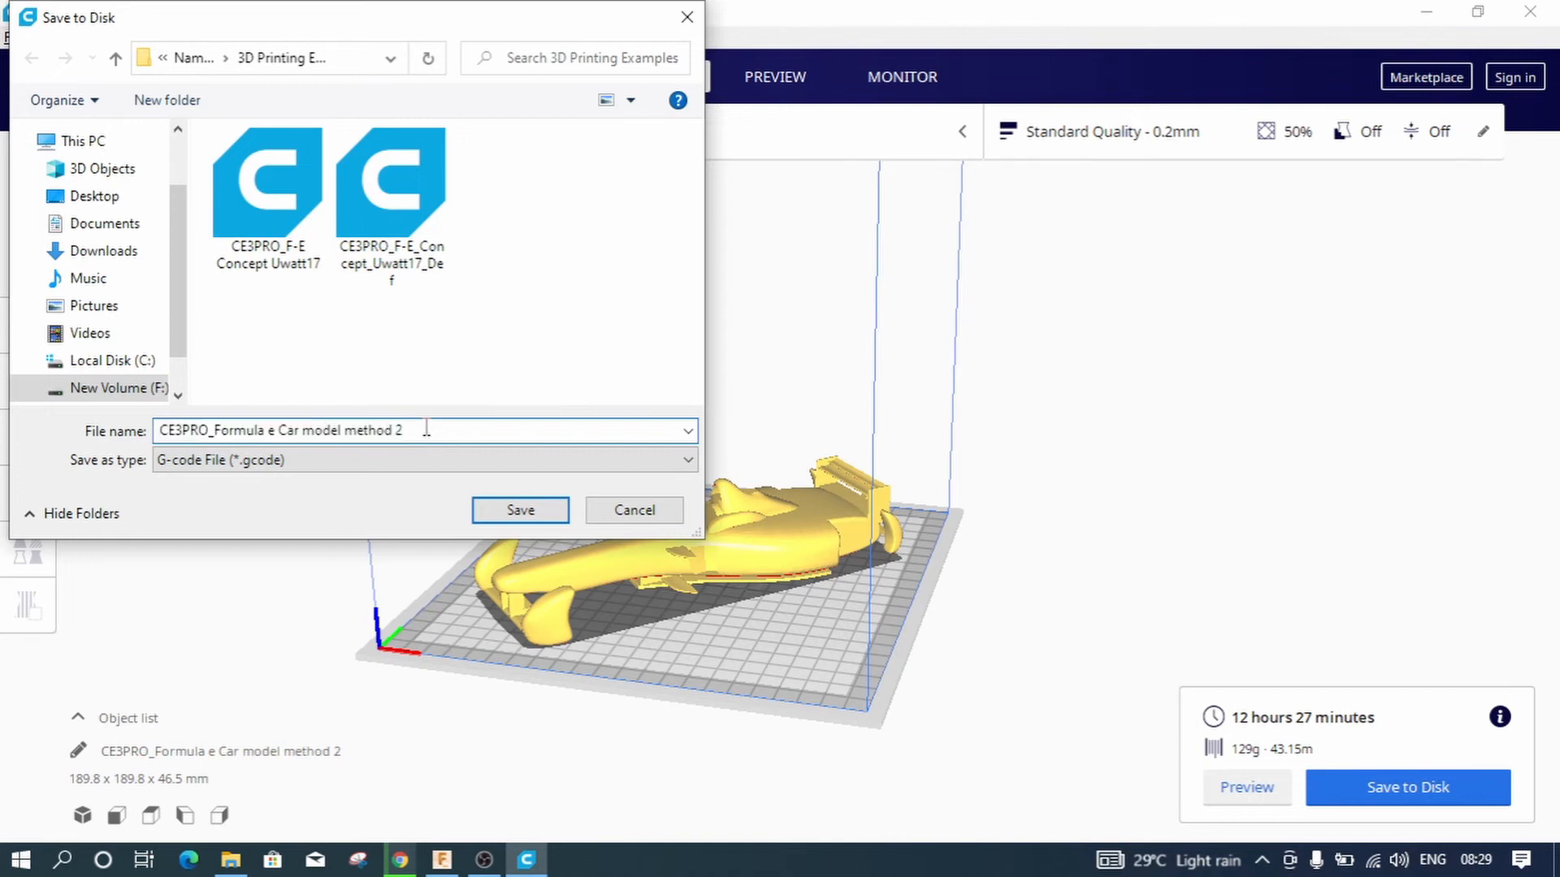
{"action": "key", "text": "BackSpace"}
{"action": "key", "text": "BackSpace"}
{"action": "key", "text": "BackSpace"}
{"action": "key", "text": "BackSpace"}
{"action": "key", "text": "BackSpace"}
{"action": "key", "text": "BackSpace"}
{"action": "key", "text": "BackSpace"}
{"action": "key", "text": "BackSpace"}
{"action": "key", "text": "BackSpace"}
{"action": "key", "text": "BackSpace"}
{"action": "key", "text": "BackSpace"}
{"action": "key", "text": "BackSpace"}
{"action": "key", "text": "BackSpace"}
{"action": "key", "text": "BackSpace"}
{"action": "key", "text": "BackSpace"}
{"action": "key", "text": "BackSpace"}
{"action": "key", "text": "BackSpace"}
{"action": "key", "text": "BackSpace"}
{"action": "key", "text": "BackSpace"}
{"action": "key", "text": "BackSpace"}
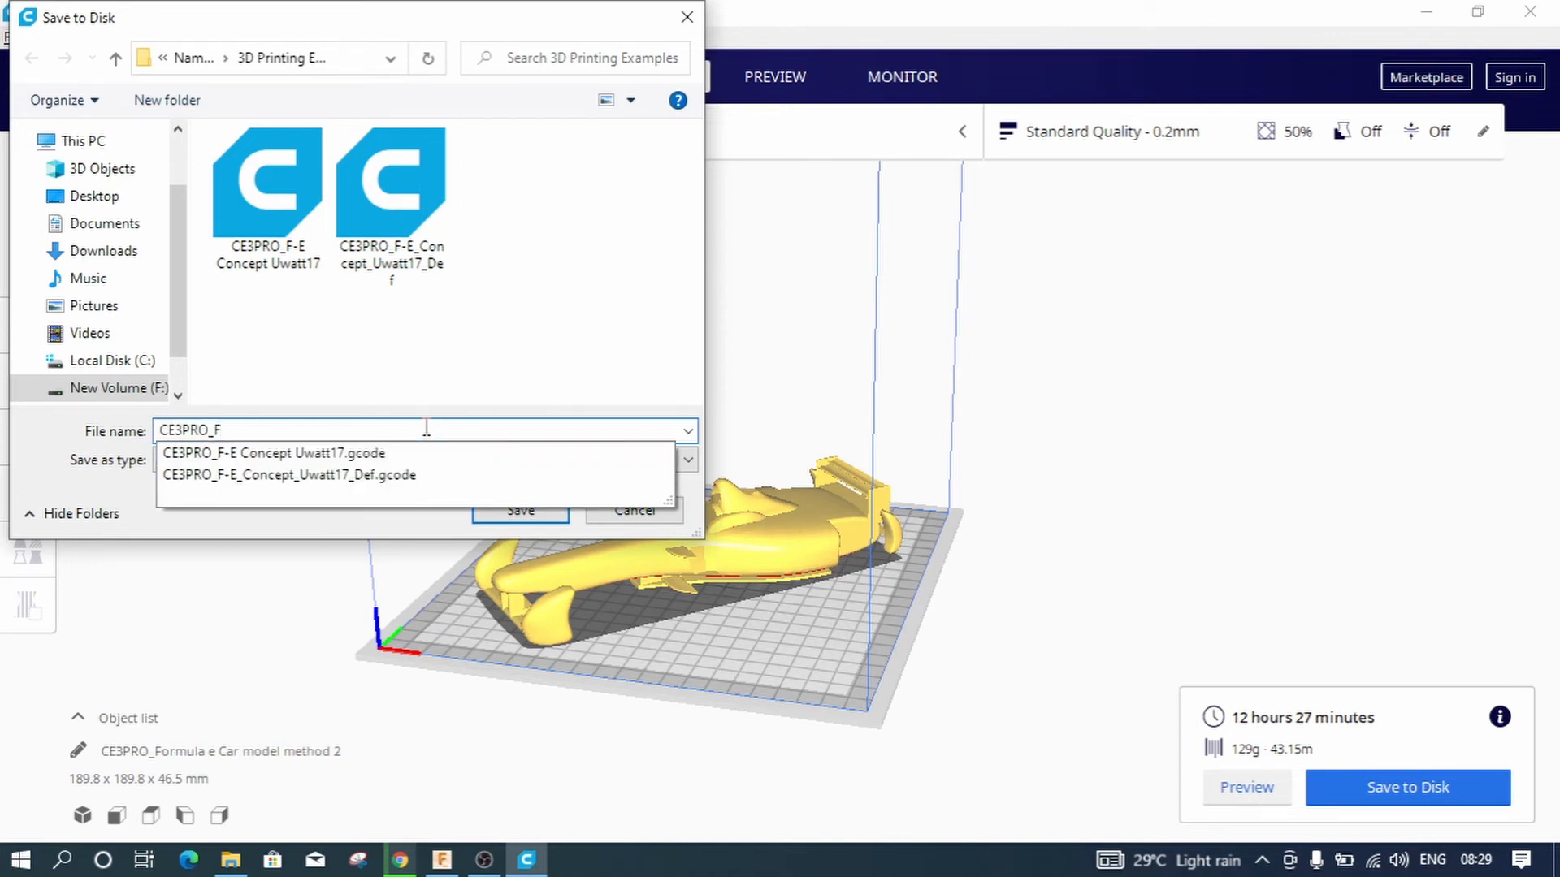
{"action": "key", "text": "BackSpace"}
{"action": "type", "text": "Car_Mod"}
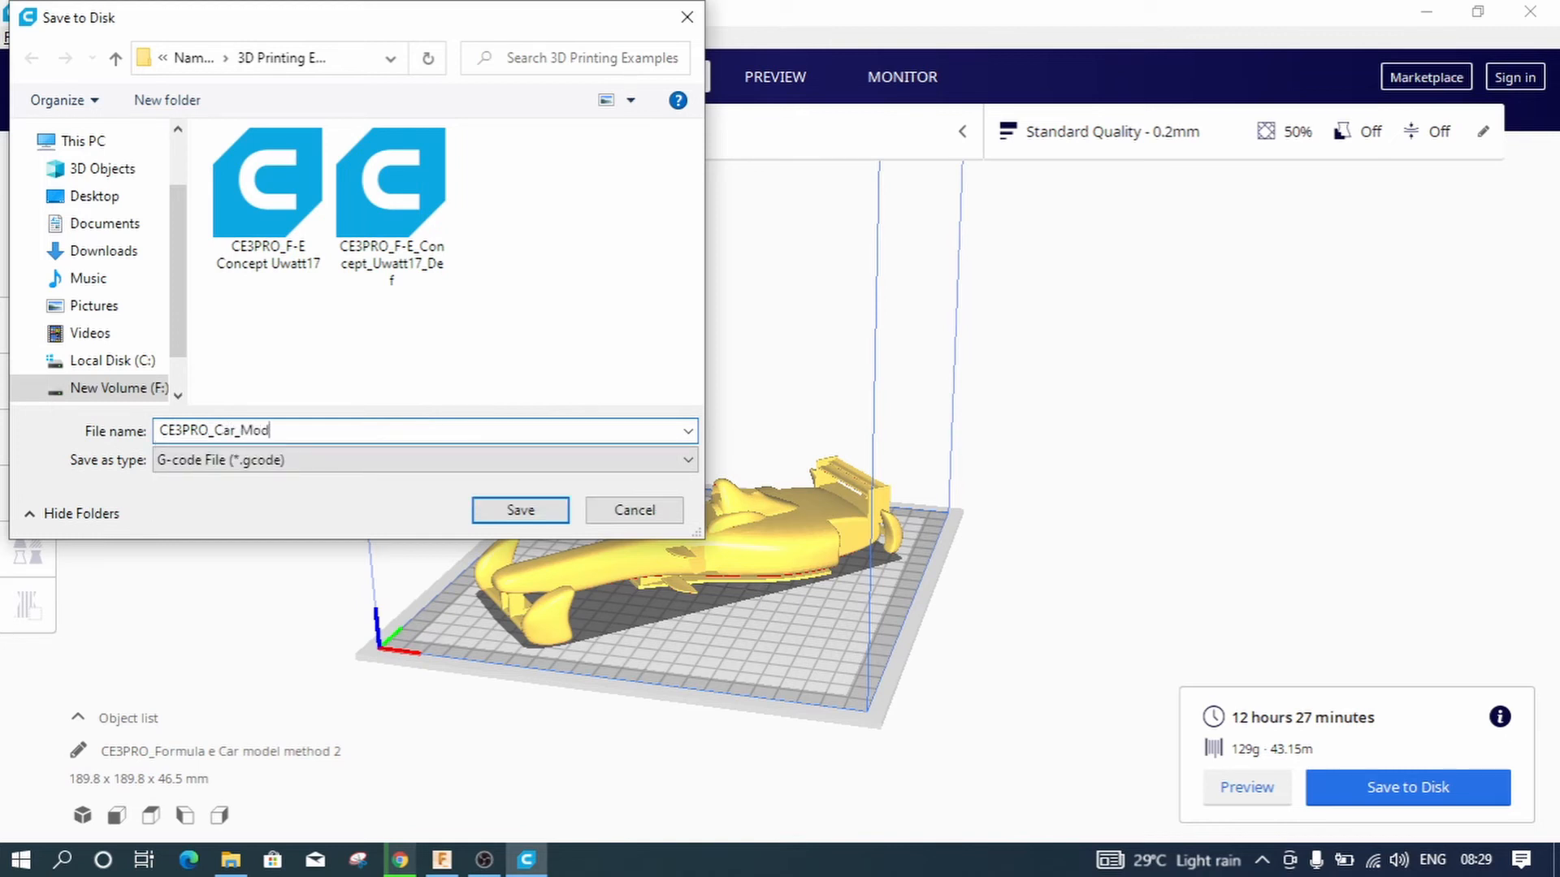
{"action": "type", "text": "e_Gcode_1"}
{"action": "left_click_drag", "start_coordinate": [460, 26], "coordinate": [635, 93]}
{"action": "left_click", "coordinate": [699, 576]}
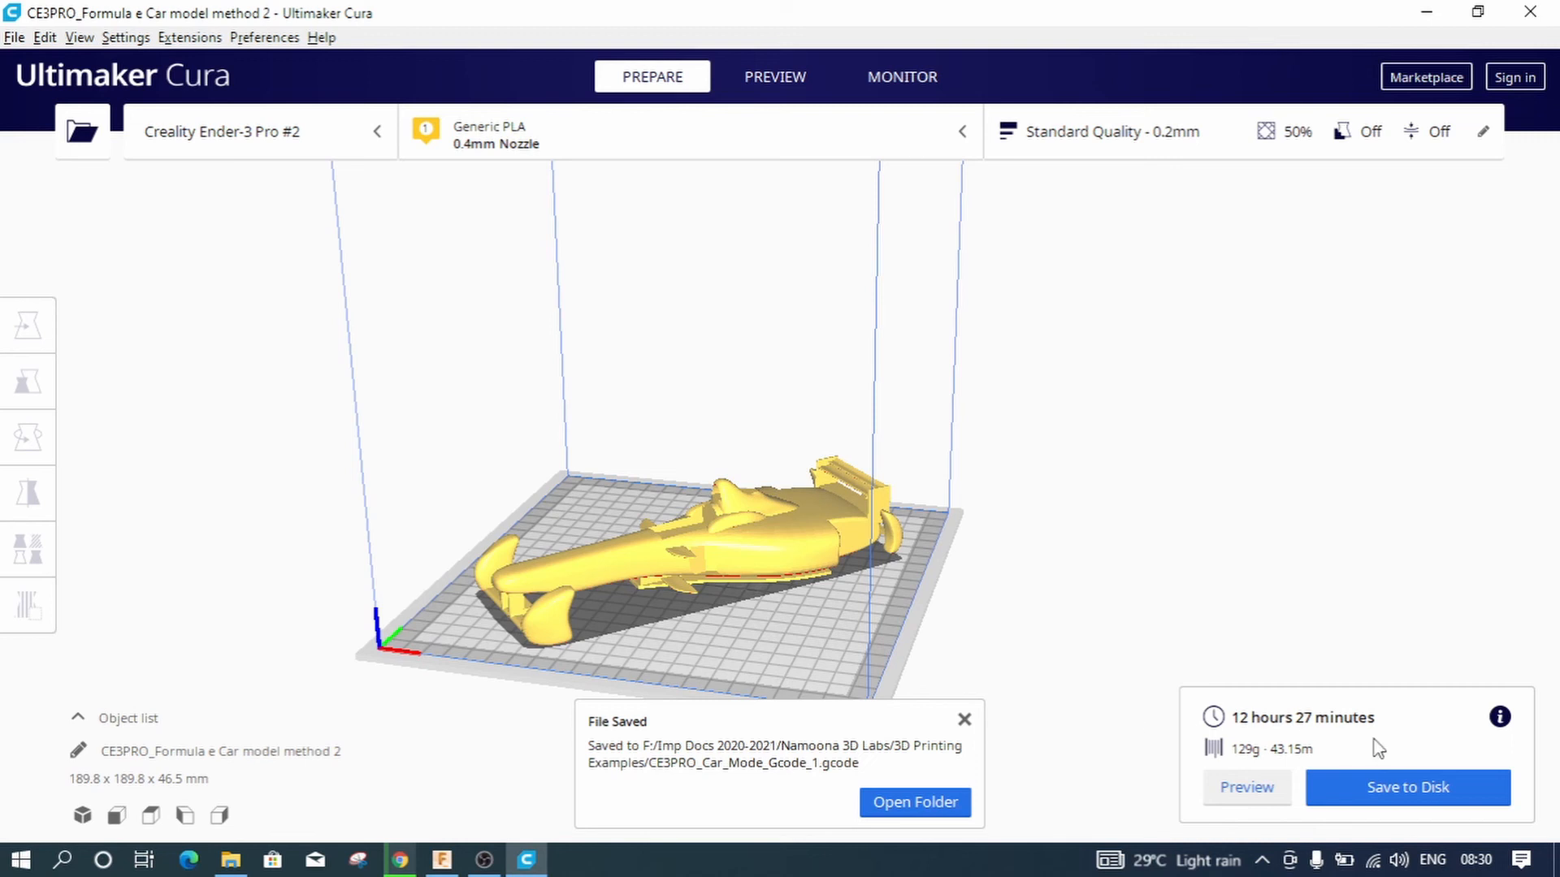
{"action": "left_click", "coordinate": [964, 719]}
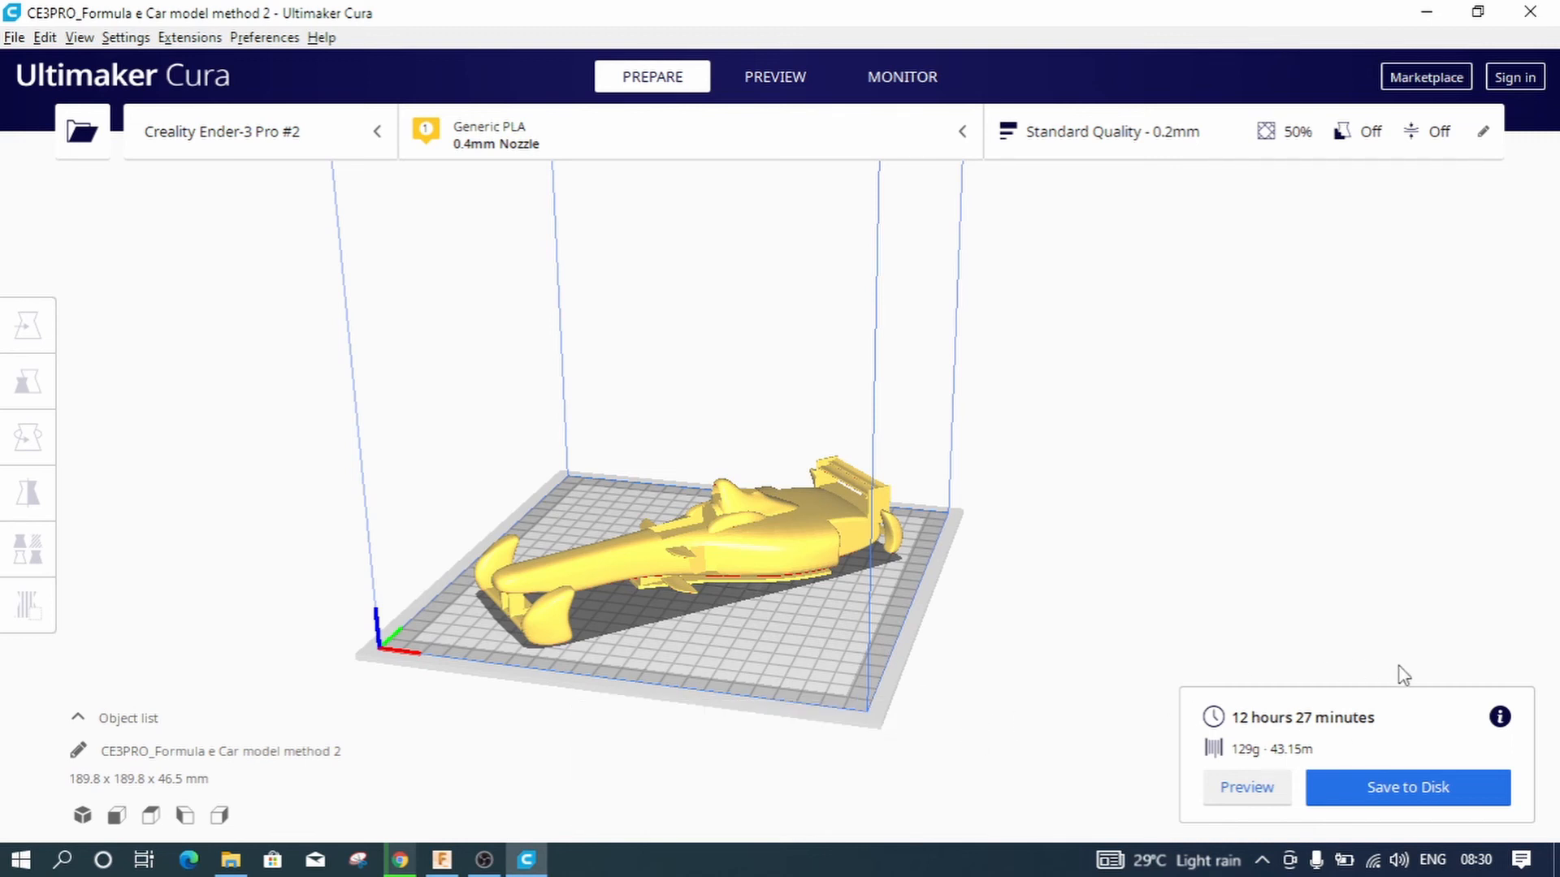
Check the print's time and material estimates, and preview the sliced car cut down to layer 116 to inspect its interior
{"action": "mouse_move", "coordinate": [1504, 718]}
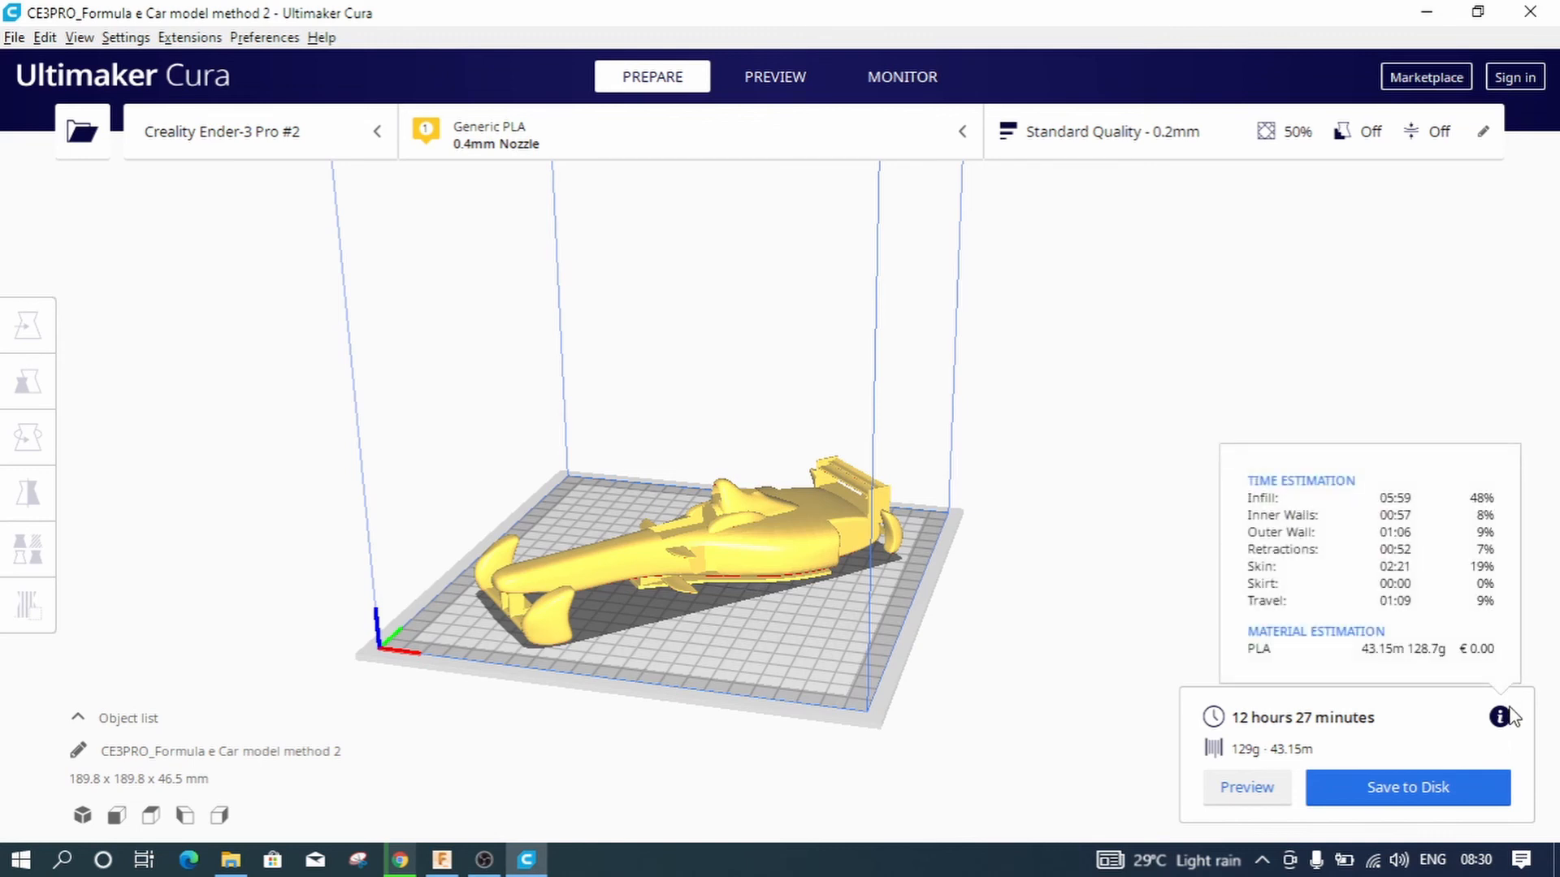
{"action": "left_click", "coordinate": [1236, 792]}
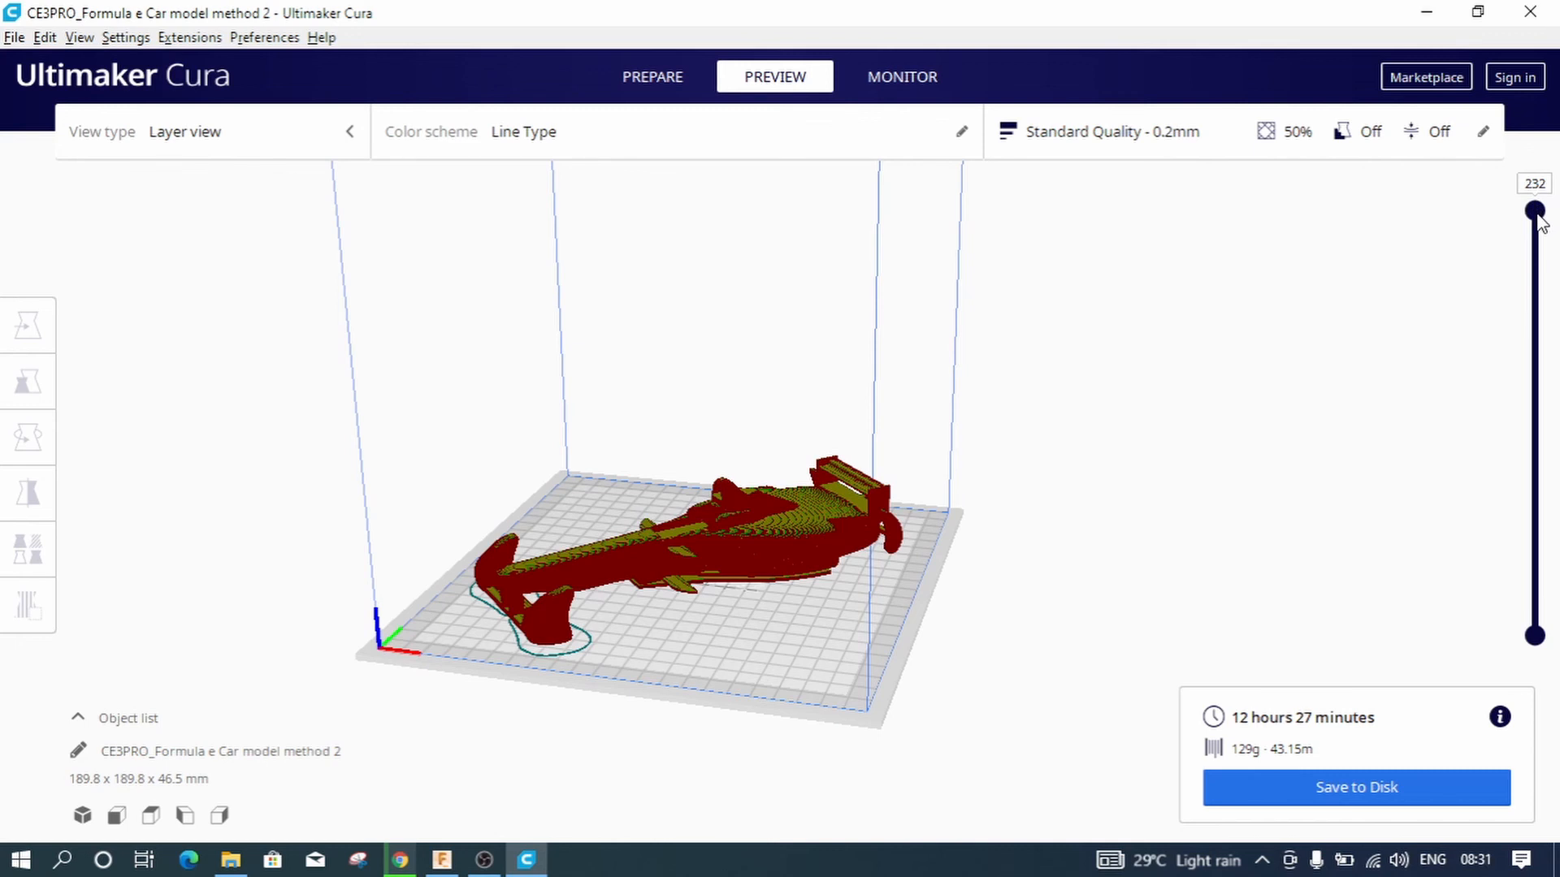
{"action": "left_click_drag", "start_coordinate": [1537, 216], "coordinate": [1533, 430]}
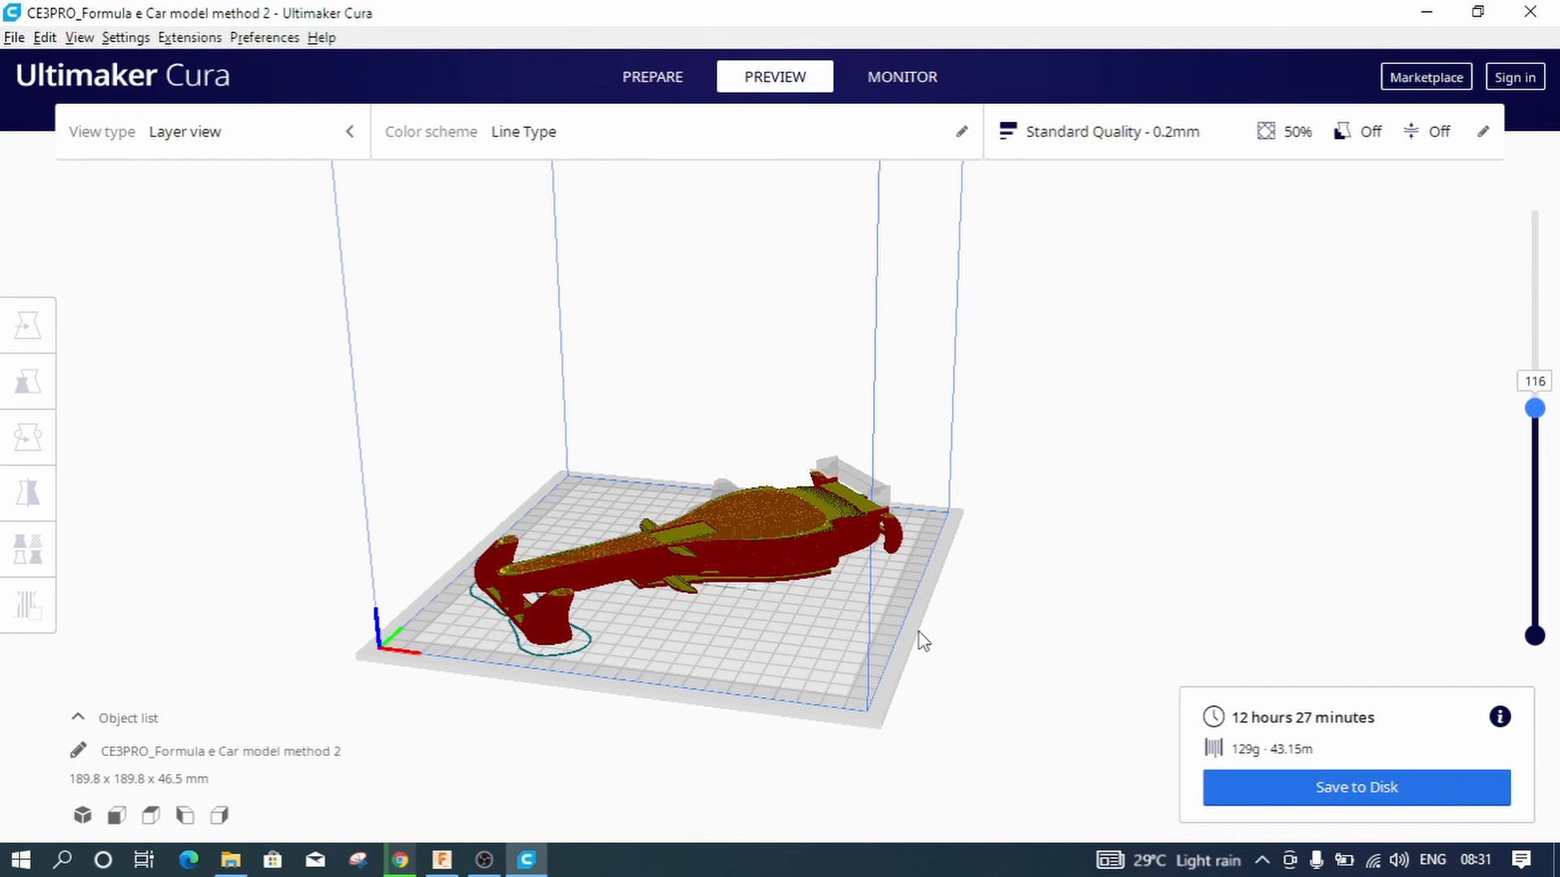
Inspect the infill of the sliced car up close from above with the preview cut down to layer 38
{"action": "right_click_drag", "start_coordinate": [933, 645], "coordinate": [805, 635]}
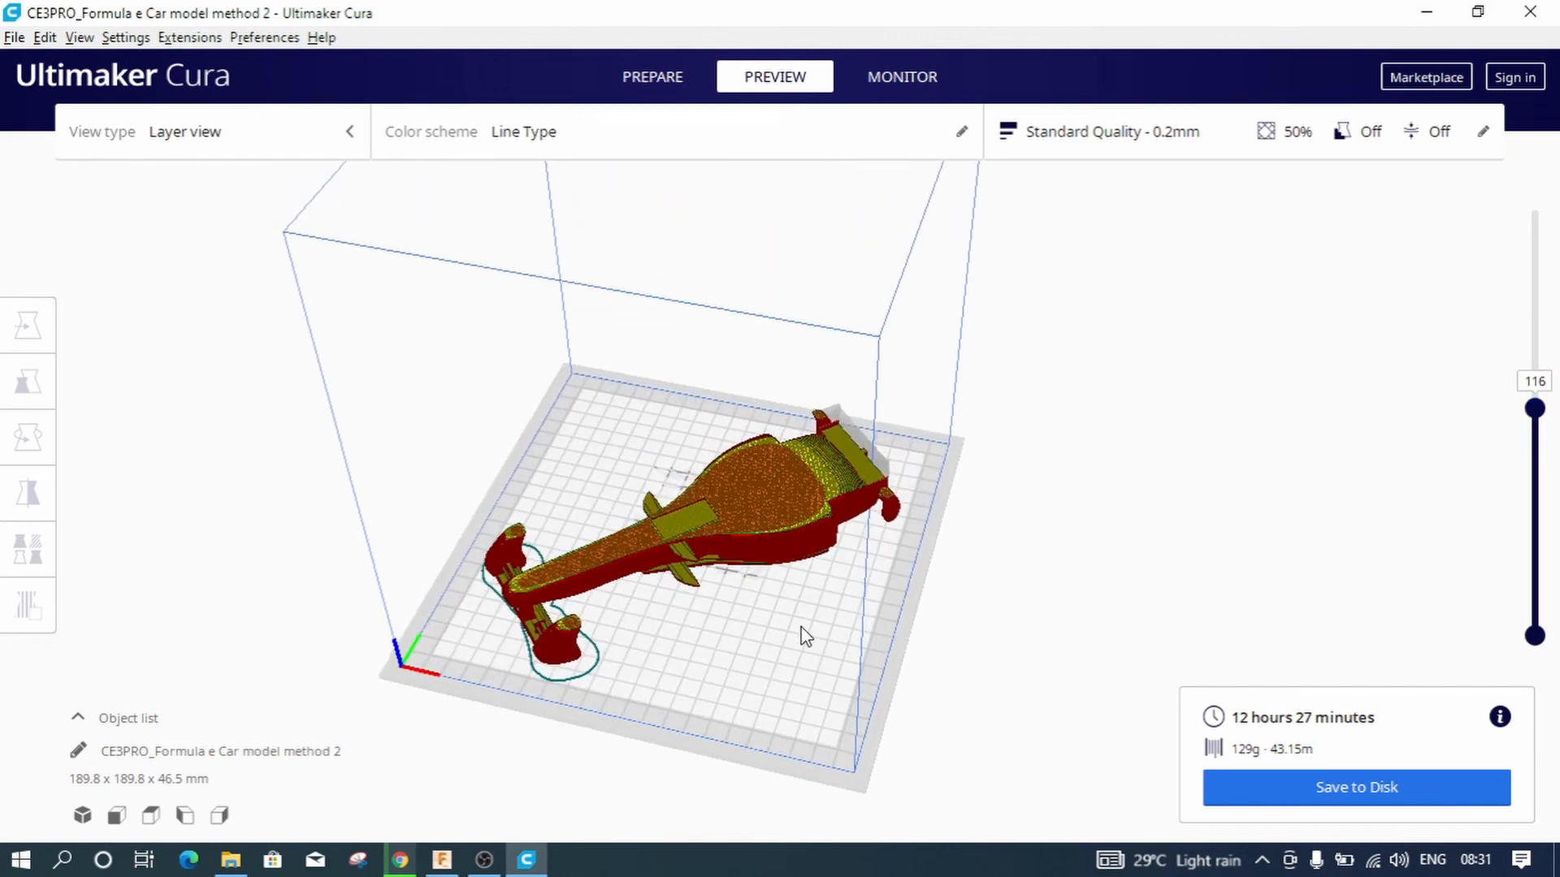
{"action": "scroll", "coordinate": [804, 635], "scroll_direction": "up", "scroll_amount": 5}
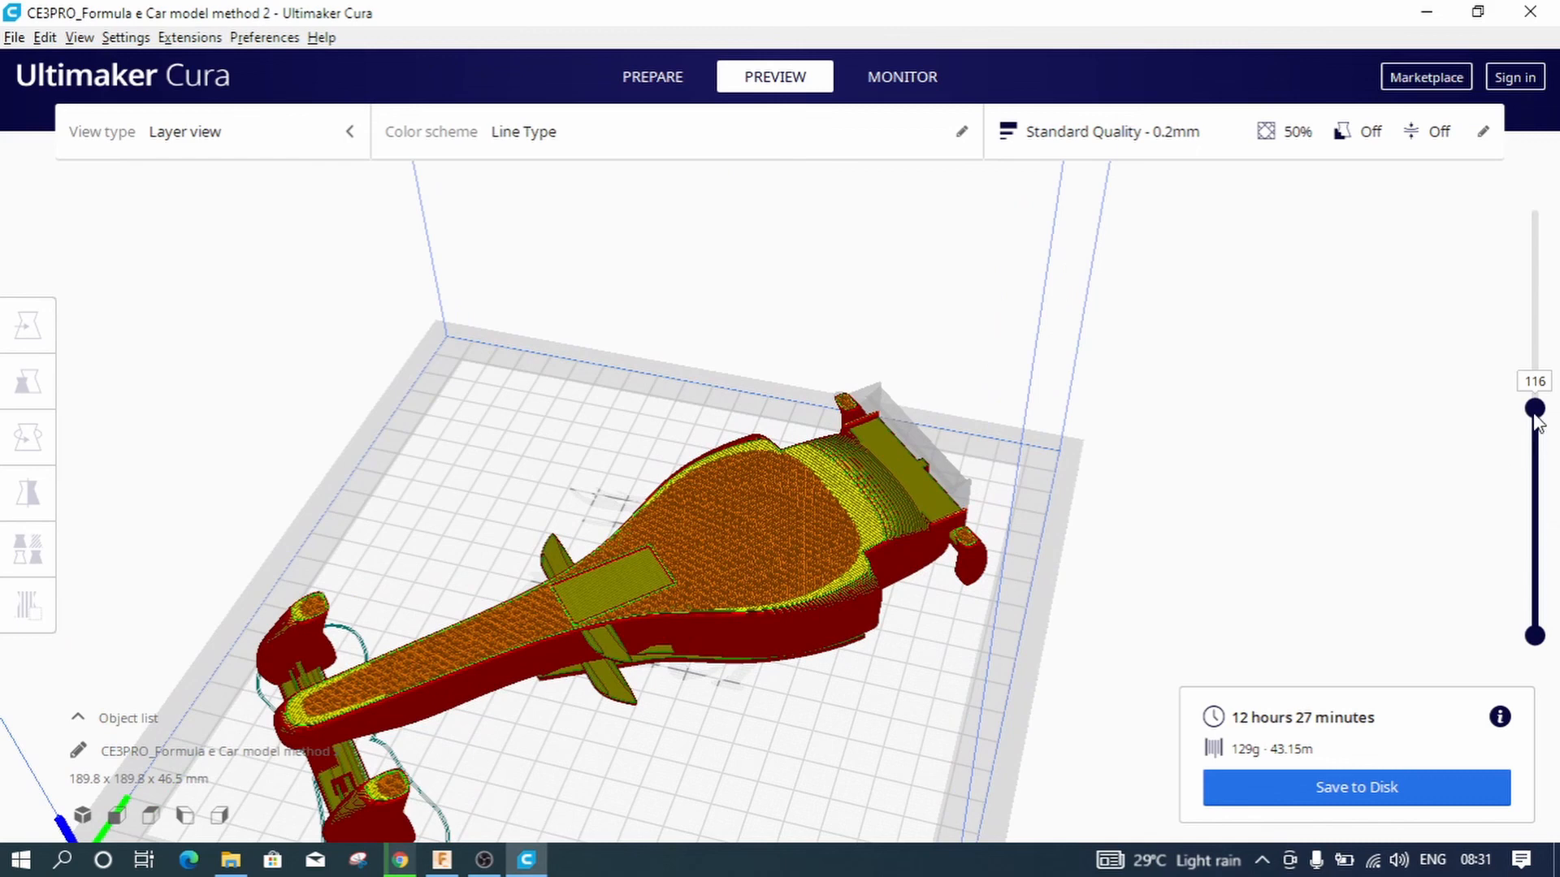
{"action": "left_click_drag", "start_coordinate": [1535, 411], "coordinate": [1525, 540]}
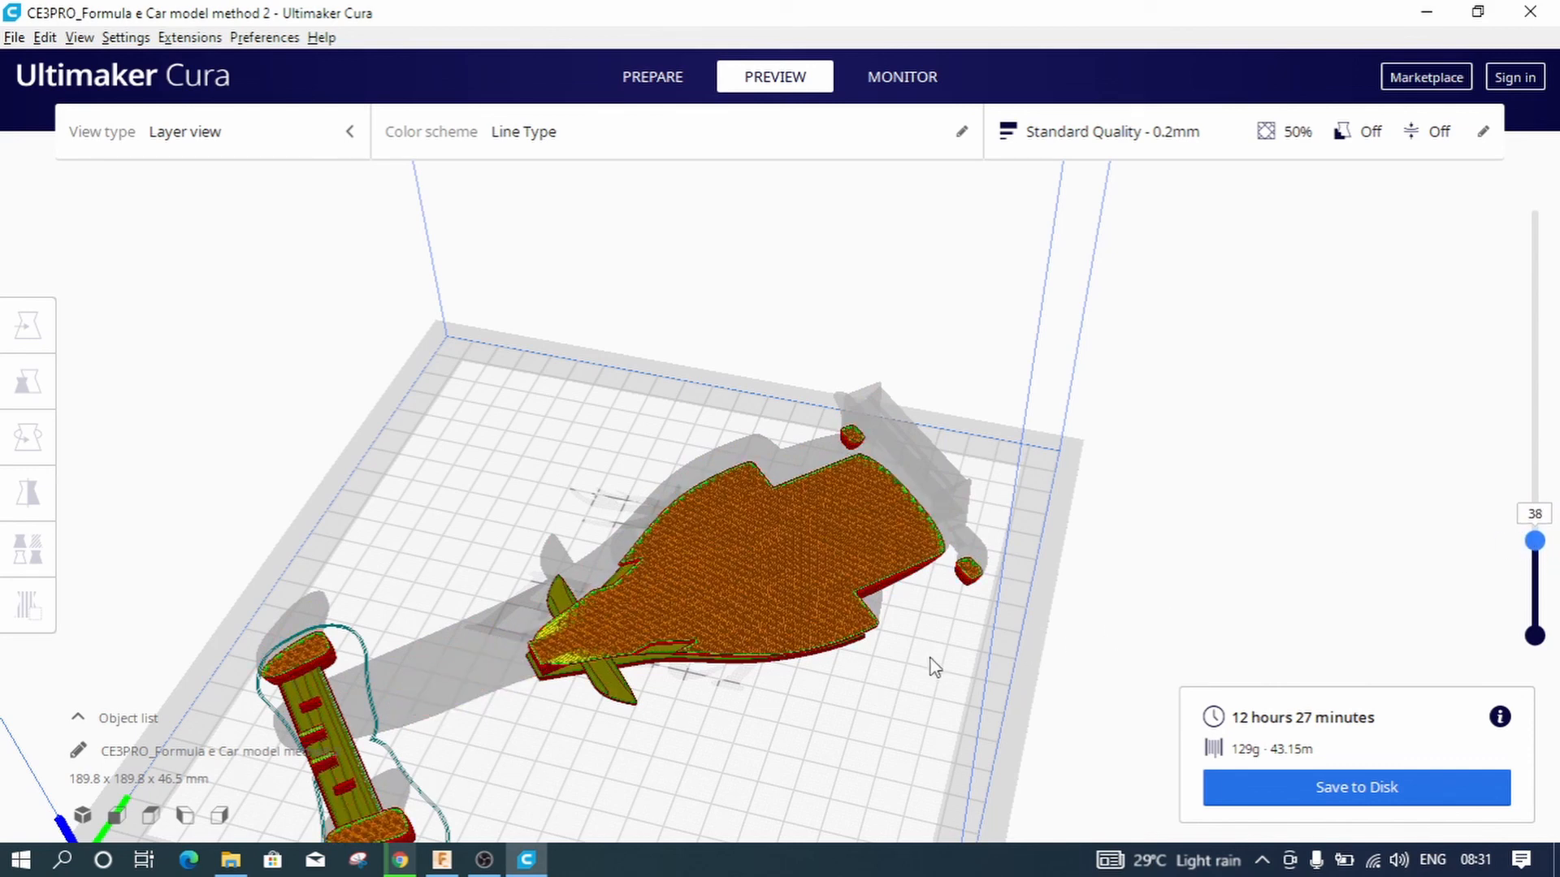
{"action": "right_click", "coordinate": [827, 713]}
{"action": "left_click", "coordinate": [837, 751]}
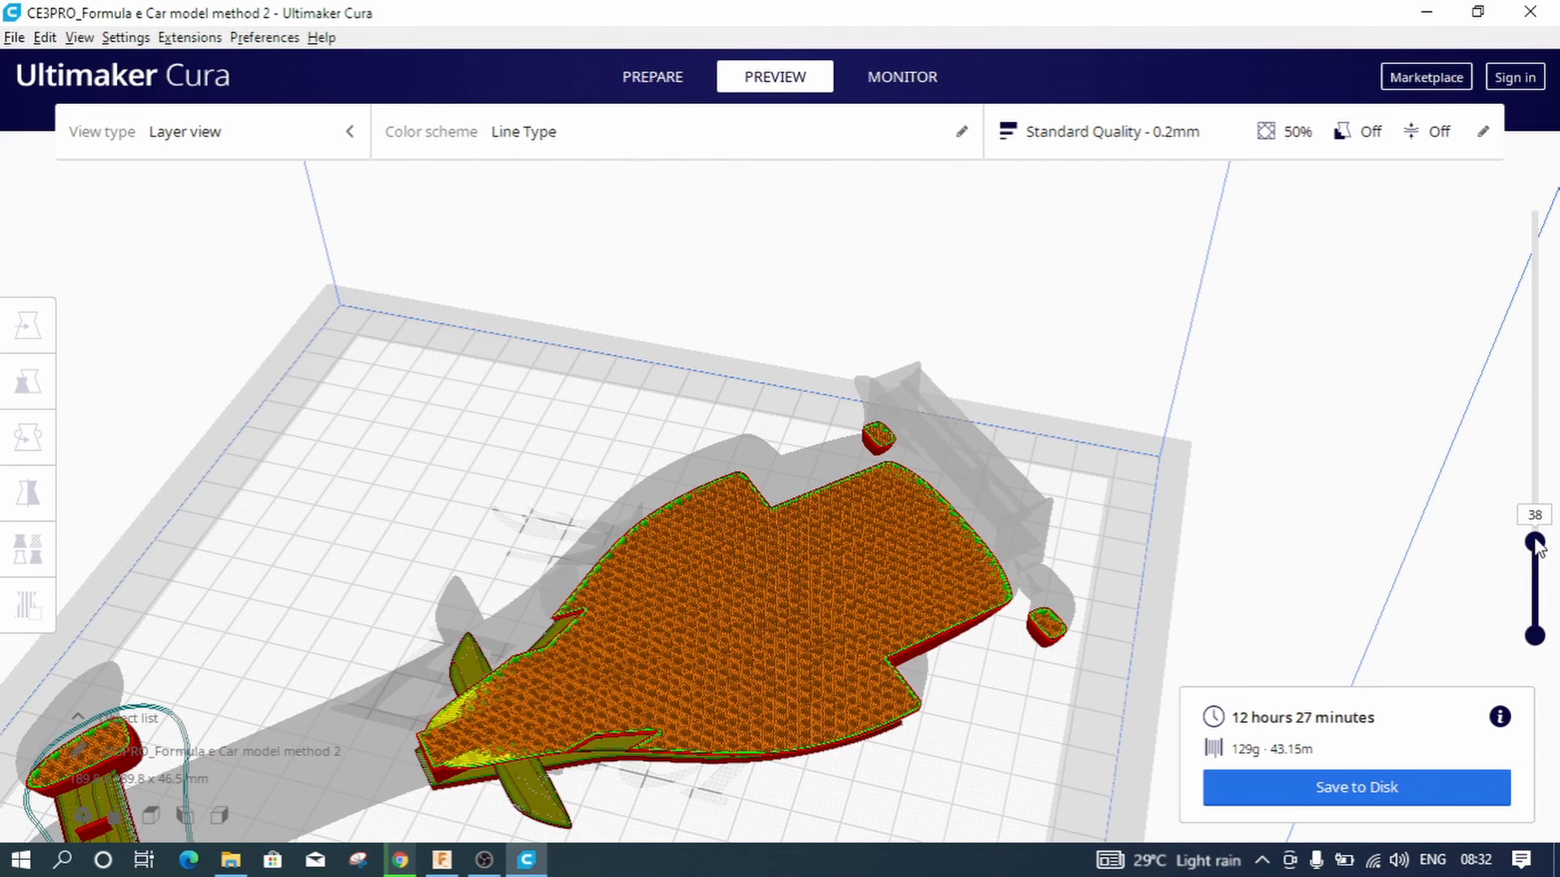
Examine layer ranges inside the car, with the upper limit at layers 122 and 156 and the lower limit raised and lowered
{"action": "left_click_drag", "start_coordinate": [1535, 544], "coordinate": [1543, 406]}
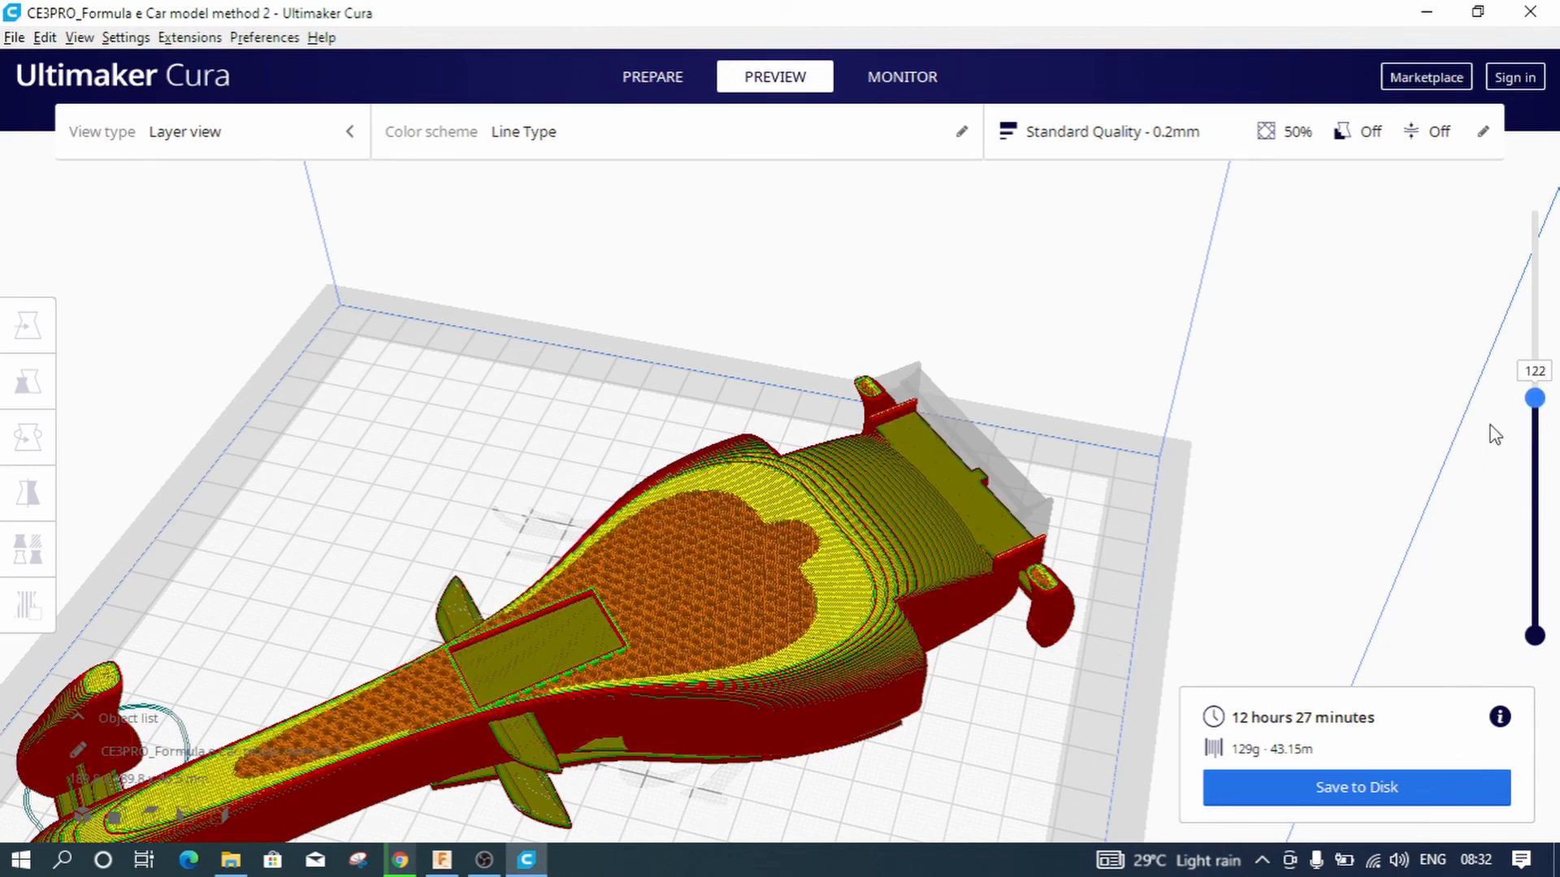
{"action": "left_click_drag", "start_coordinate": [1536, 638], "coordinate": [1541, 426]}
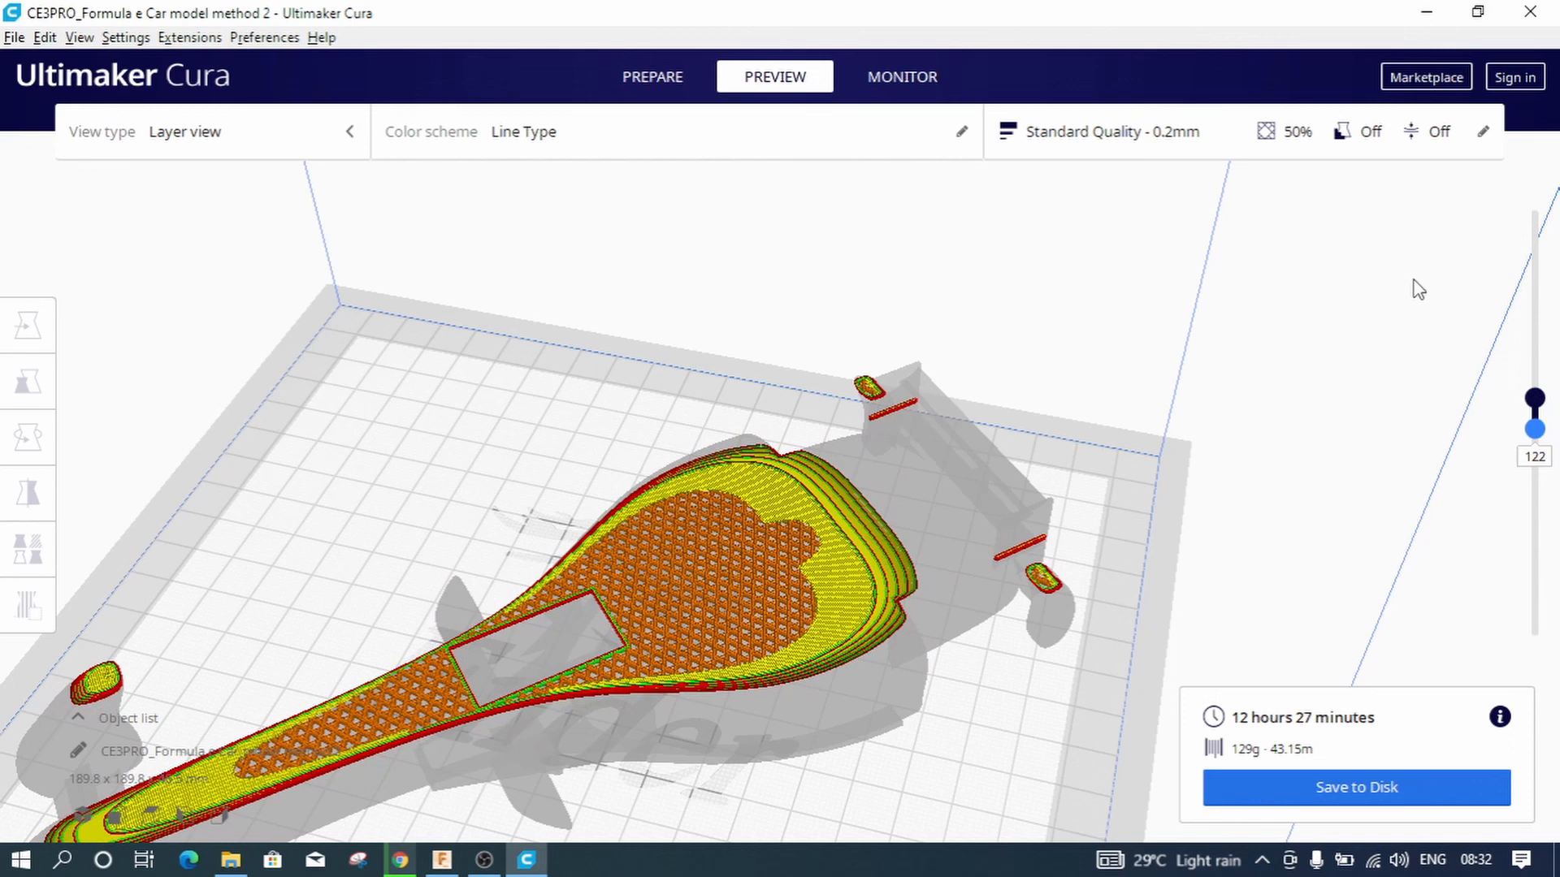
{"action": "left_click", "coordinate": [1536, 399]}
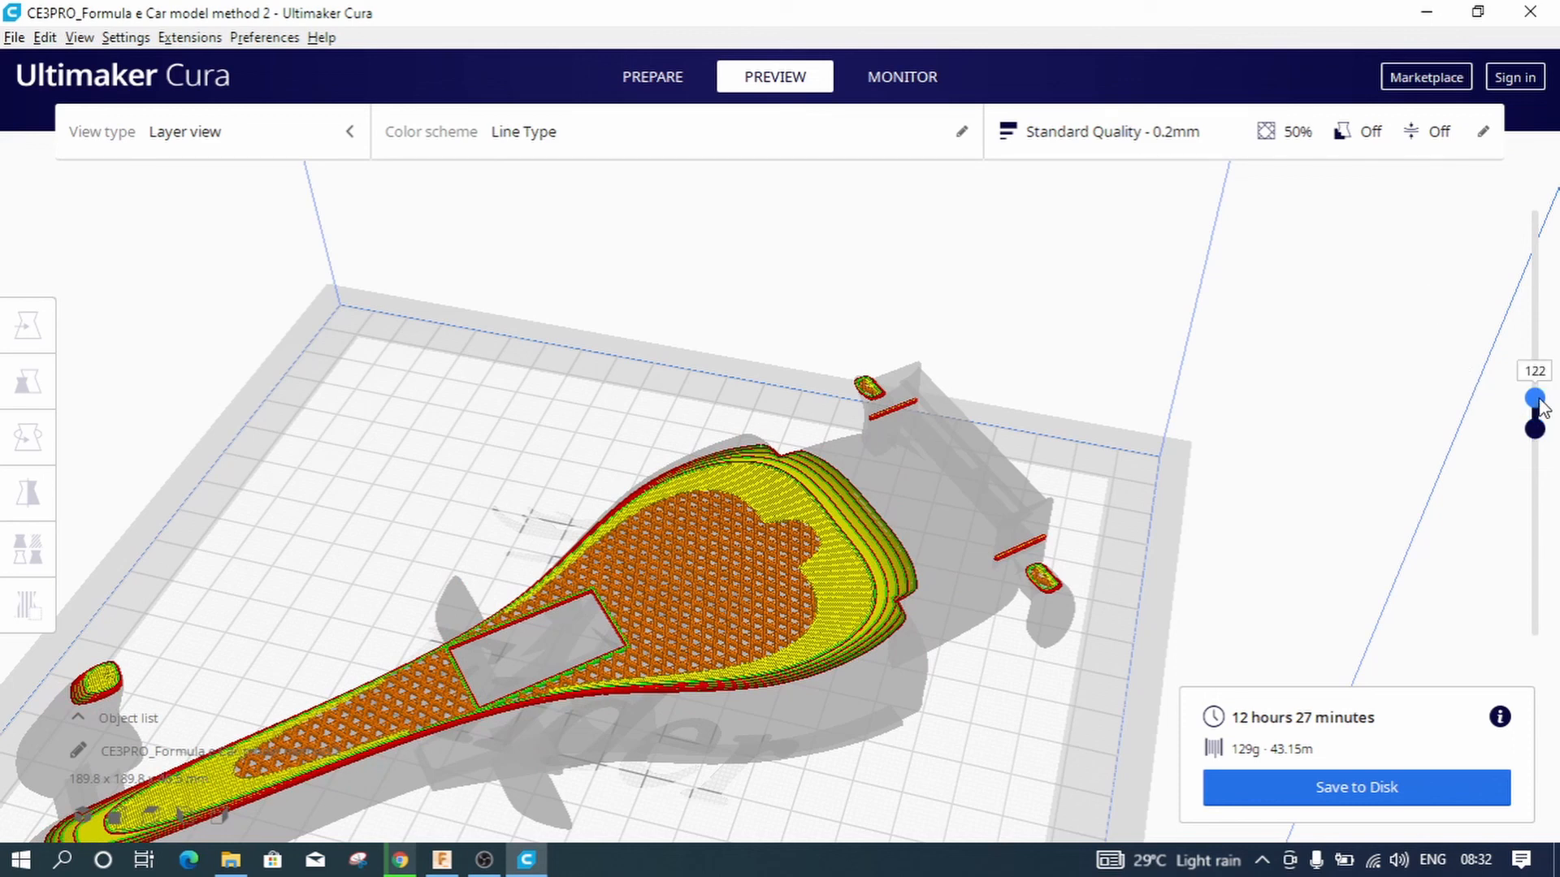
{"action": "left_click_drag", "start_coordinate": [1541, 407], "coordinate": [1544, 337]}
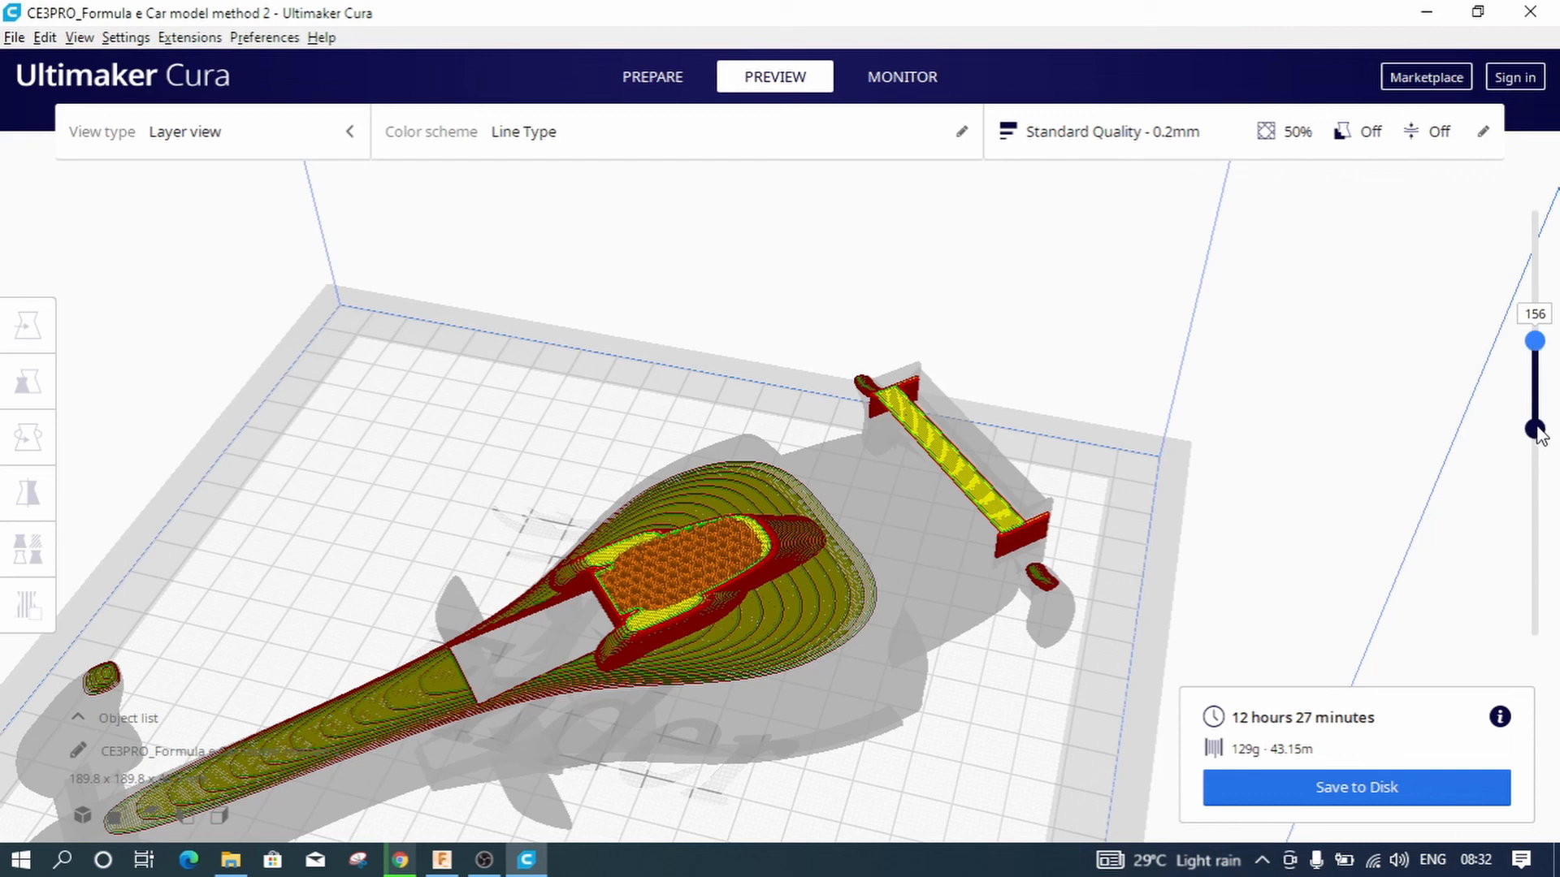
{"action": "left_click_drag", "start_coordinate": [1536, 428], "coordinate": [1536, 520]}
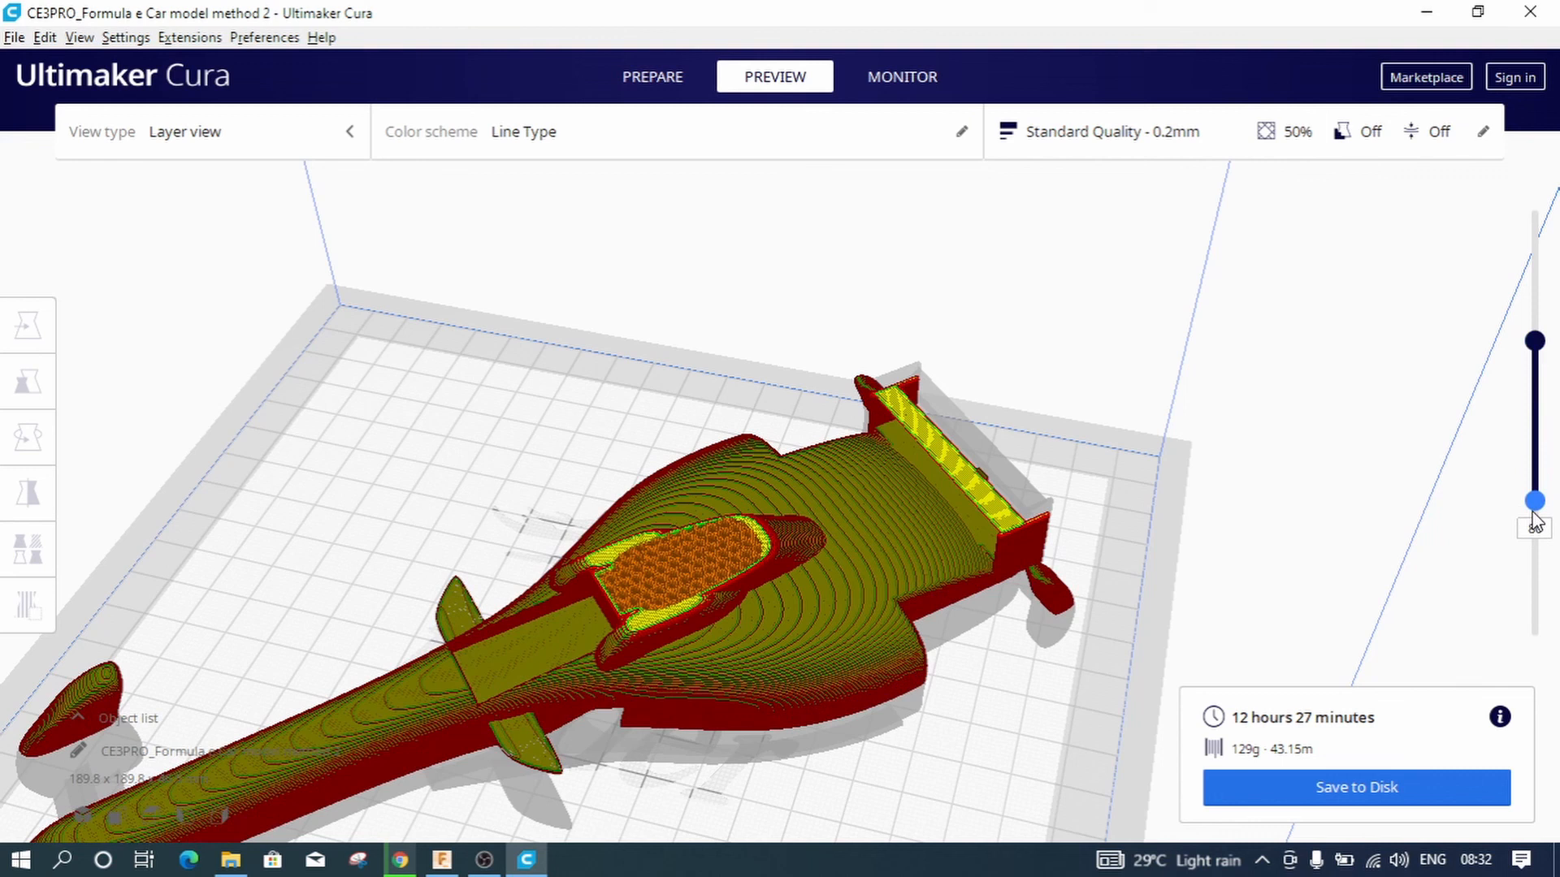